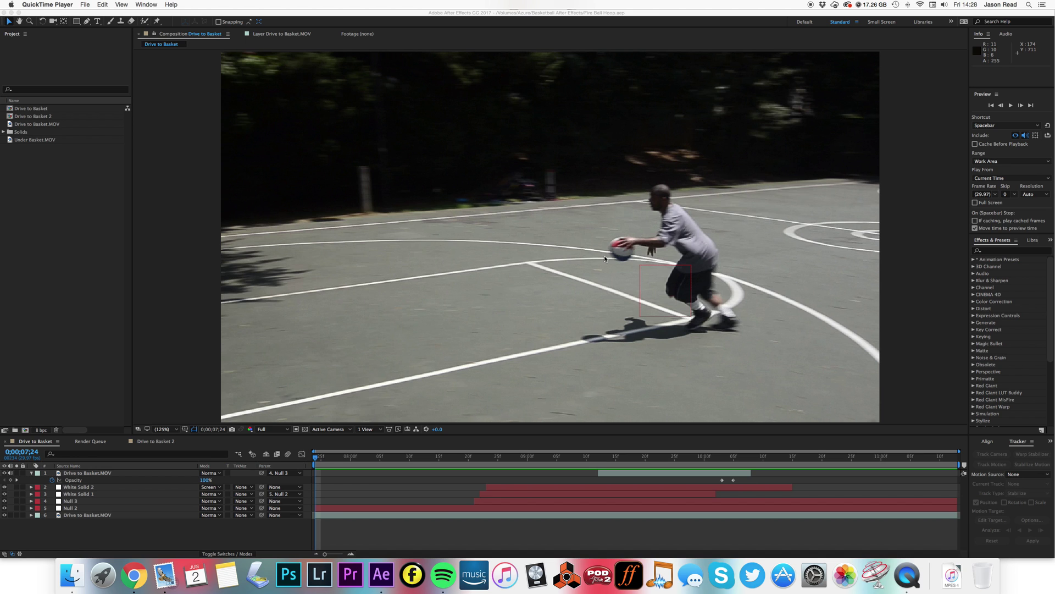
# Step: Preview the finished fireball effect in the Drive to Basket composition
pyautogui.click(553, 524)
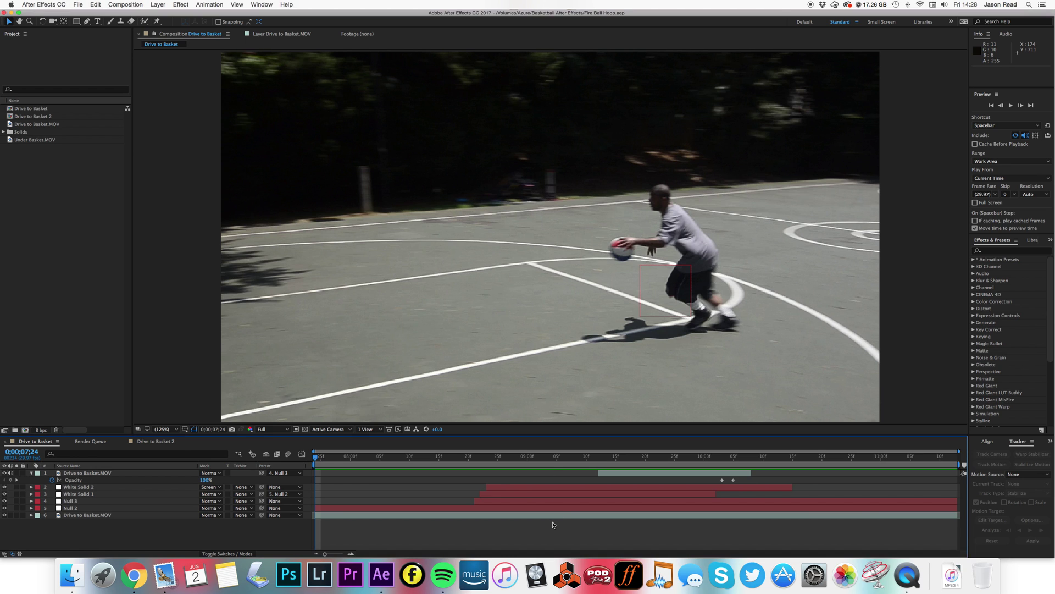
pyautogui.press('space')
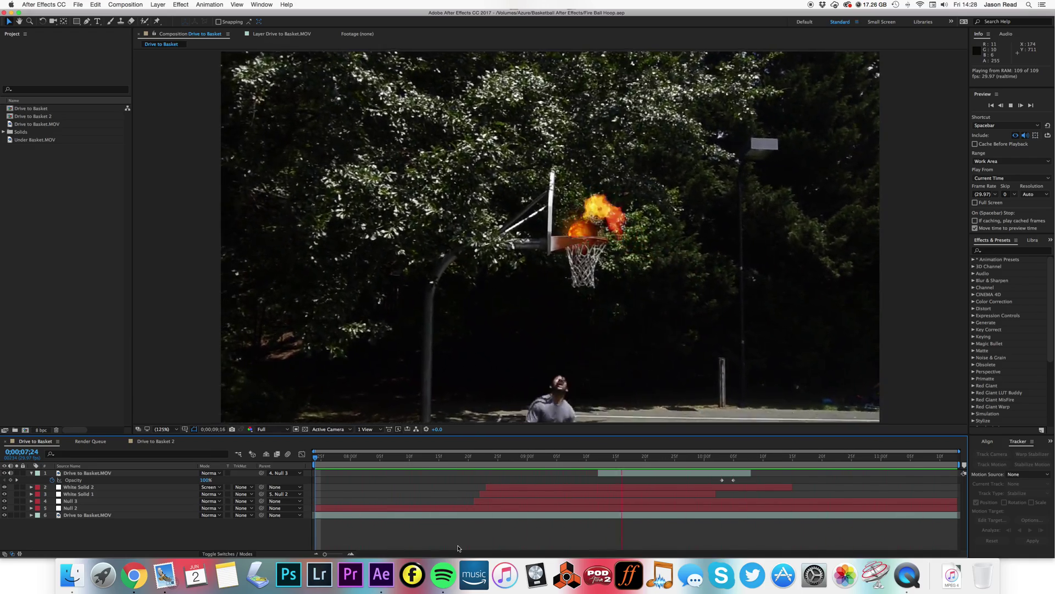
pyautogui.press('space')
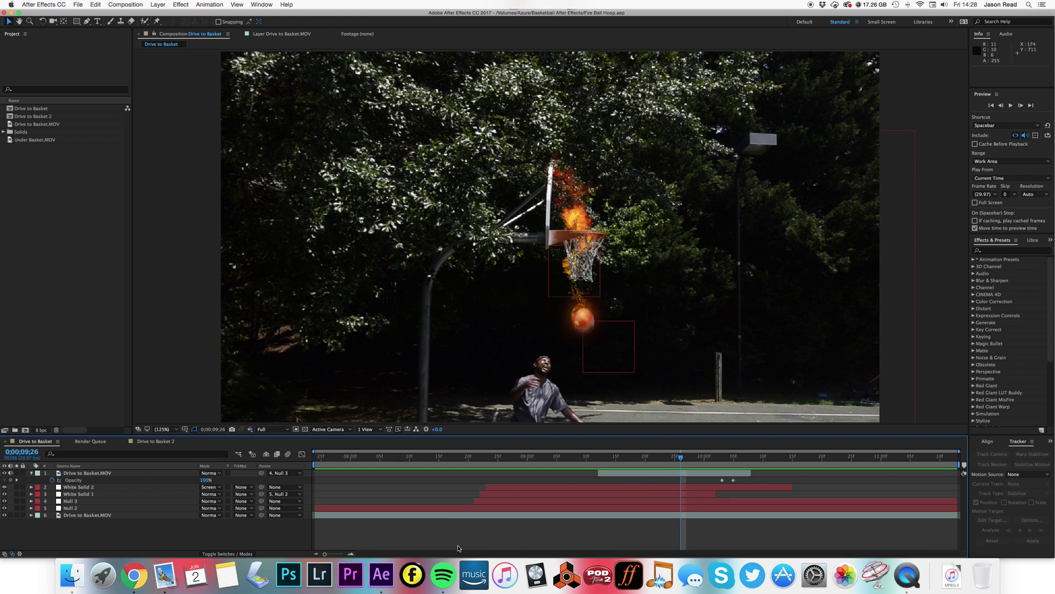
# Step: Open and preview the Drive to Basket 2 composition, and set the current time to 0;00;08;25, where the ball leaves the player's hand
pyautogui.click(156, 441)
pyautogui.press('space')
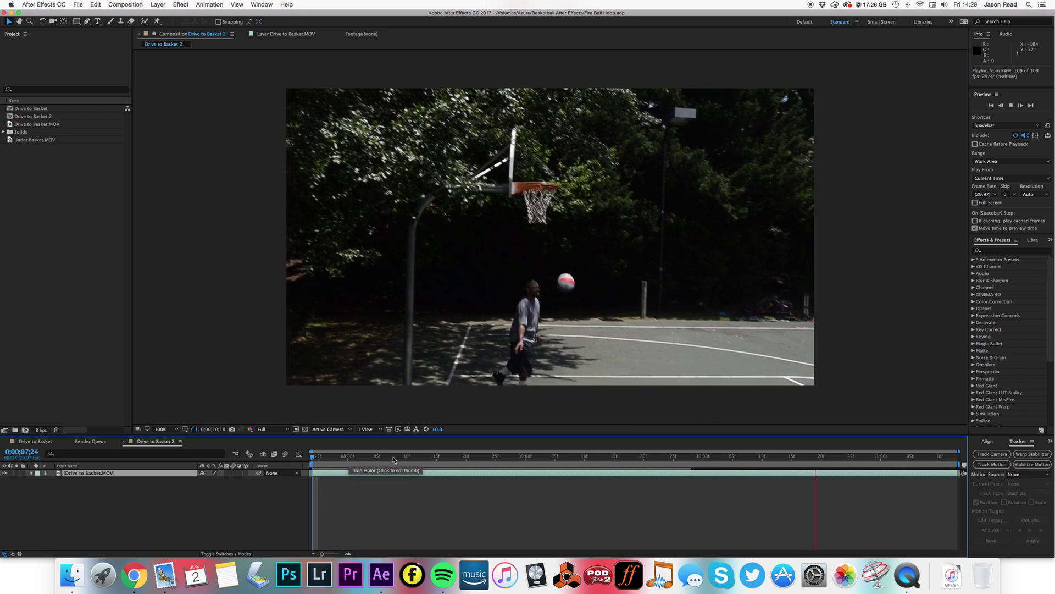
pyautogui.click(521, 457)
pyautogui.moveTo(521, 459); pyautogui.dragTo(496, 470)
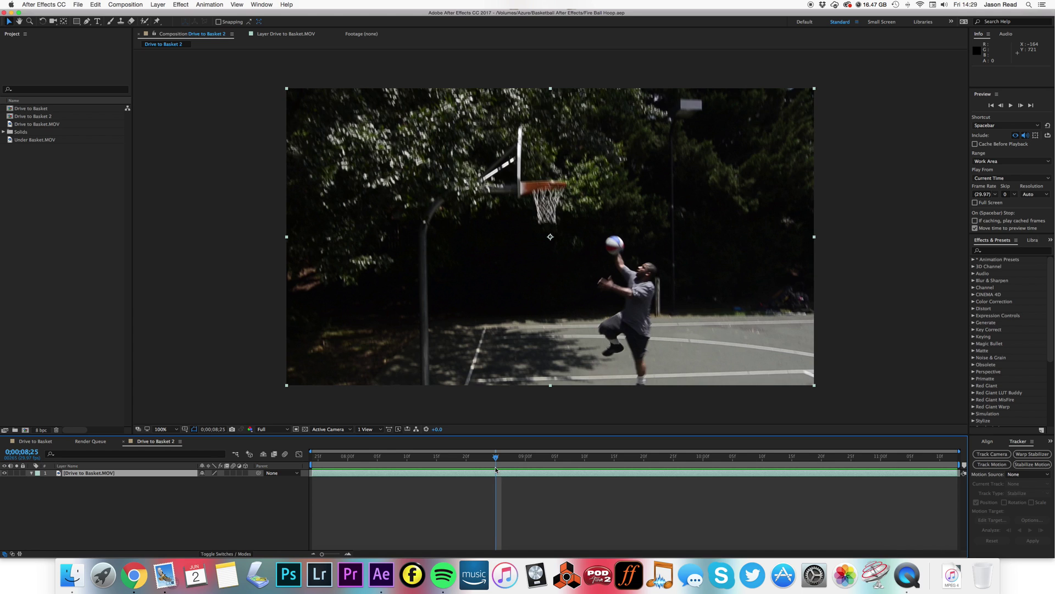
# Step: Add a null object to the composition and rename it Ball
pyautogui.click(153, 4)
pyautogui.moveTo(181, 16)
pyautogui.click(297, 44)
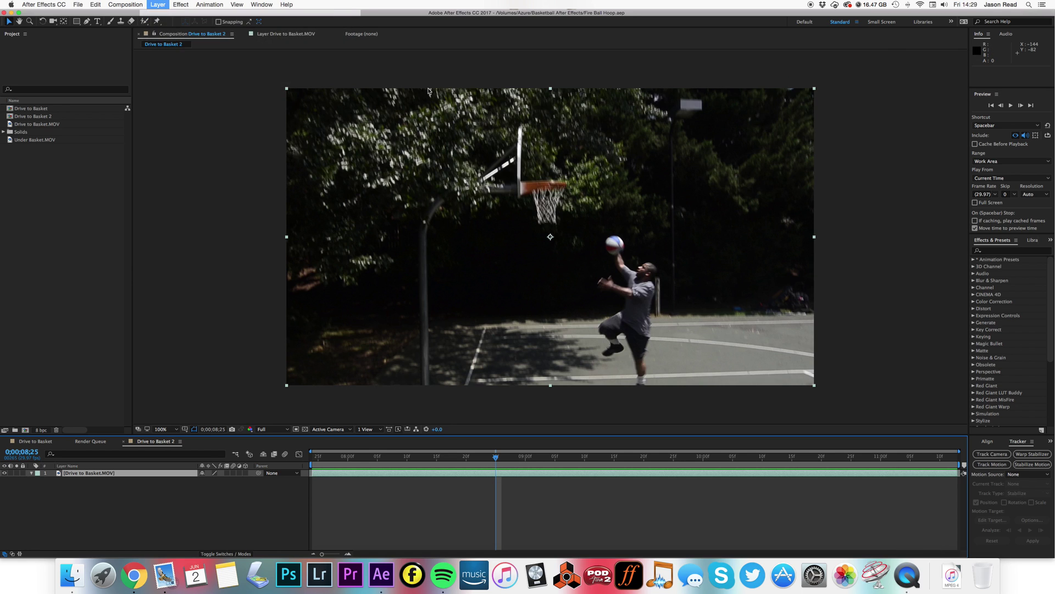
pyautogui.press('Return')
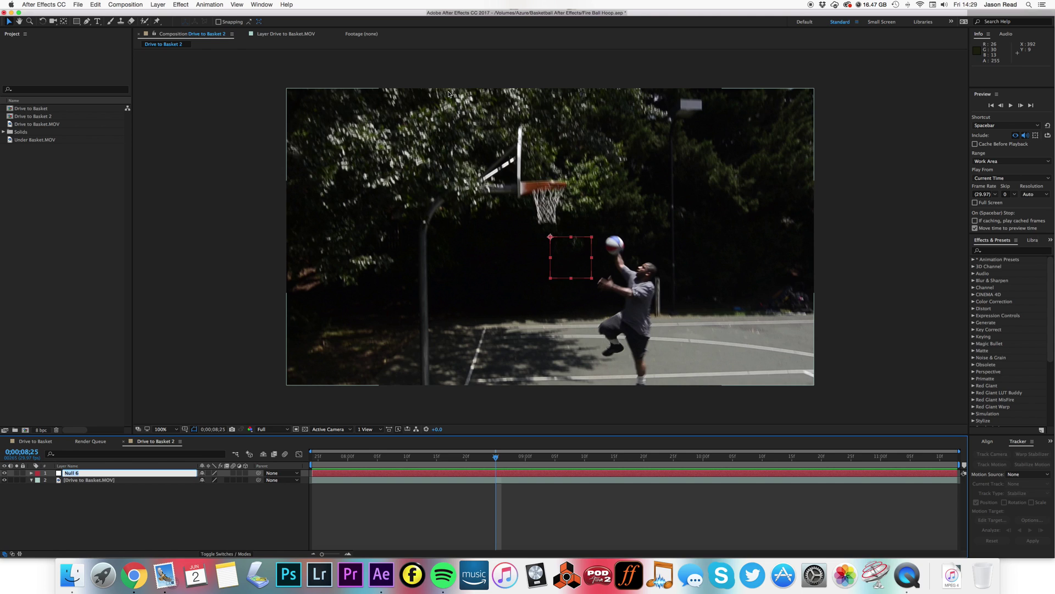
pyautogui.write('Ball')
pyautogui.press('Return')
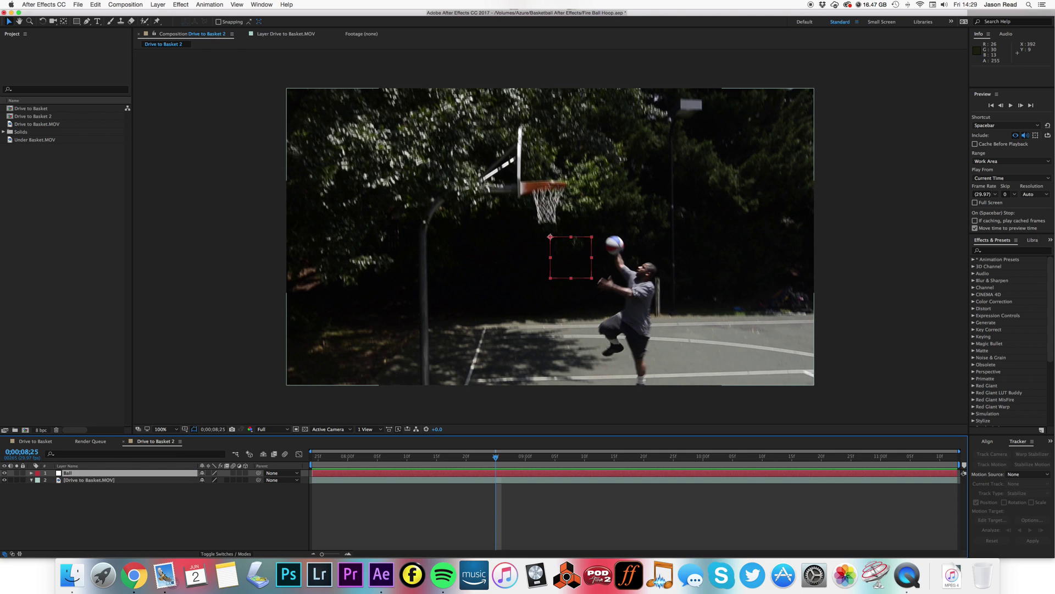
# Step: Start motion tracking on the Drive to Basket.MOV layer and fit Track Point 1's feature and search regions around the basketball
pyautogui.rightClick(671, 482)
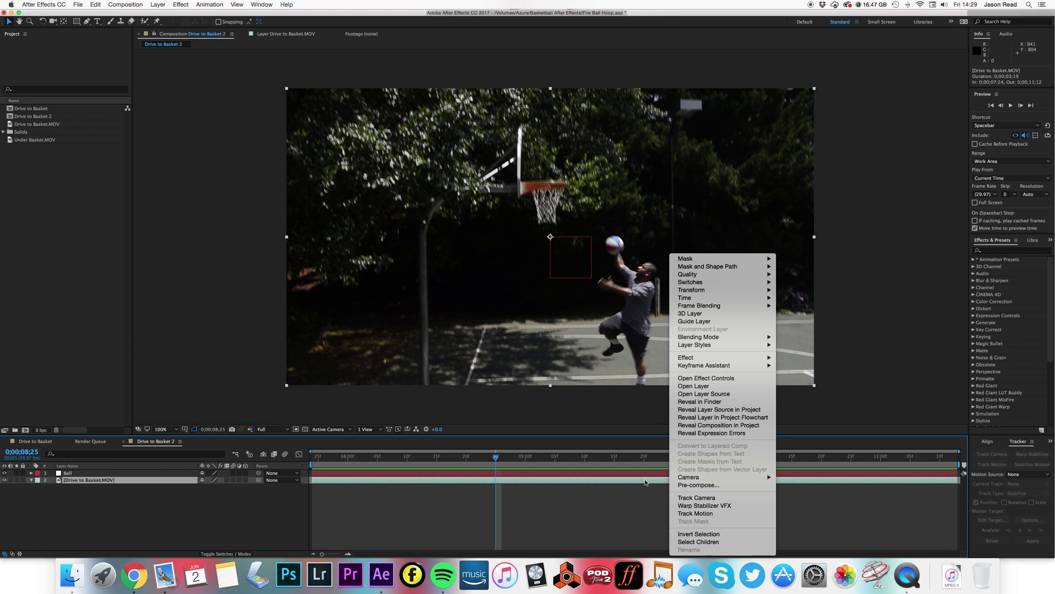
pyautogui.click(646, 482)
pyautogui.rightClick(667, 481)
pyautogui.click(698, 513)
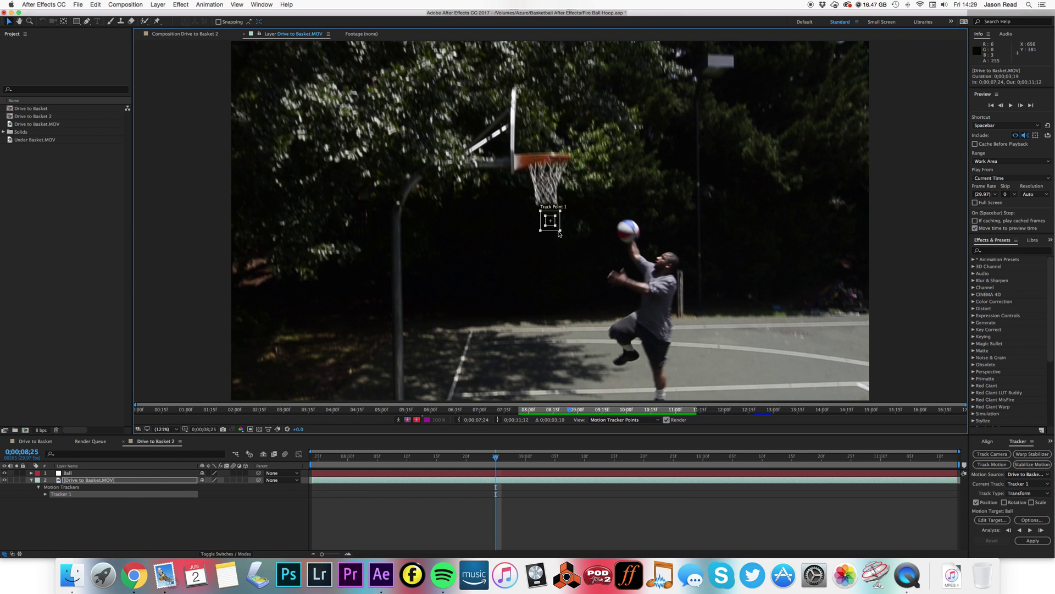
pyautogui.moveTo(559, 235); pyautogui.dragTo(646, 254)
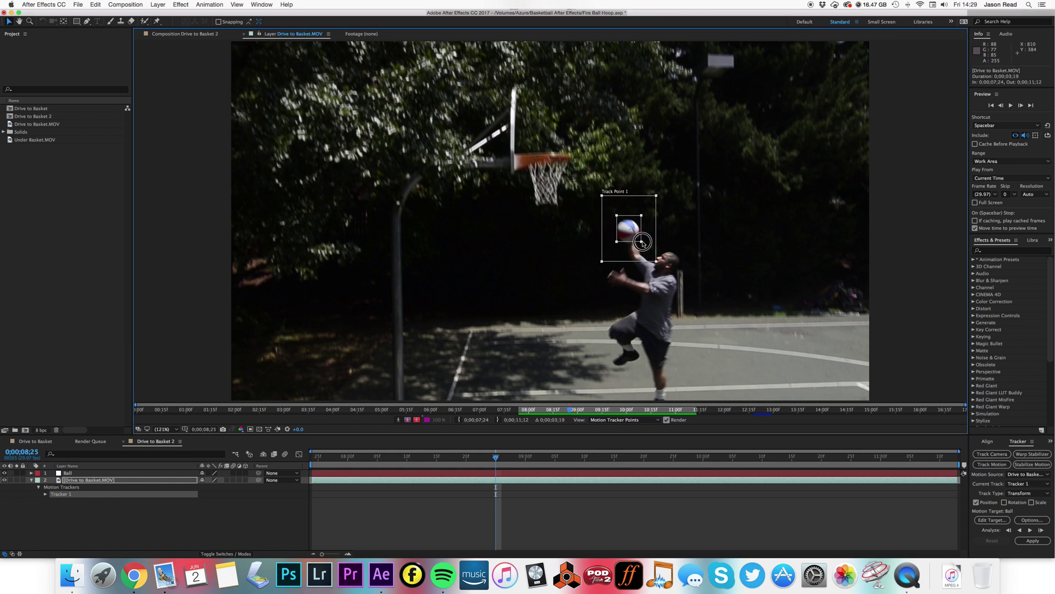
pyautogui.moveTo(639, 242); pyautogui.dragTo(644, 260)
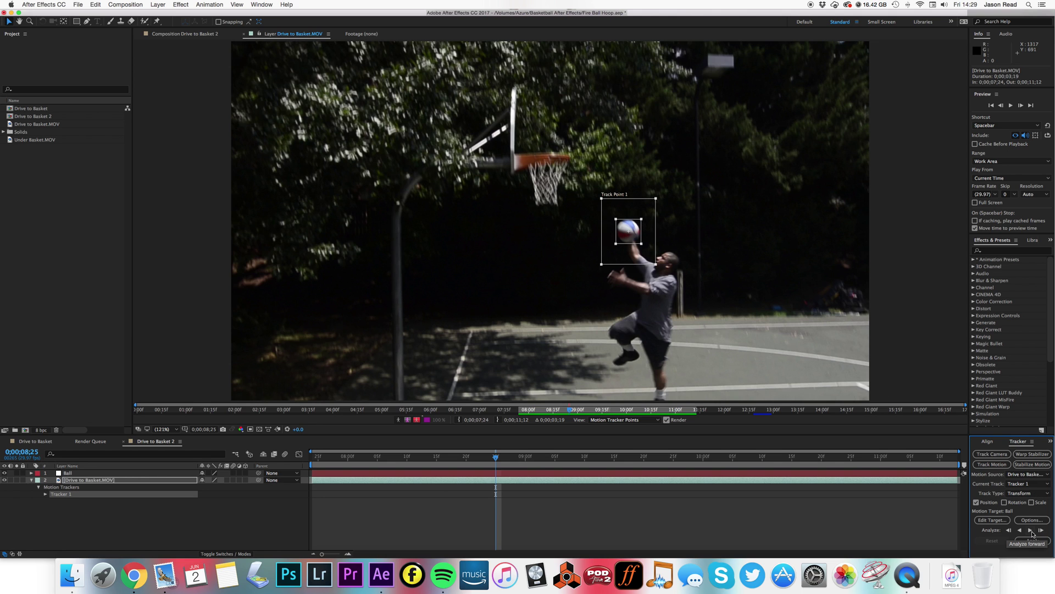
# Step: Analyze the basketball's motion forward and apply the tracking data to the Ball null in X and Y
pyautogui.click(1031, 531)
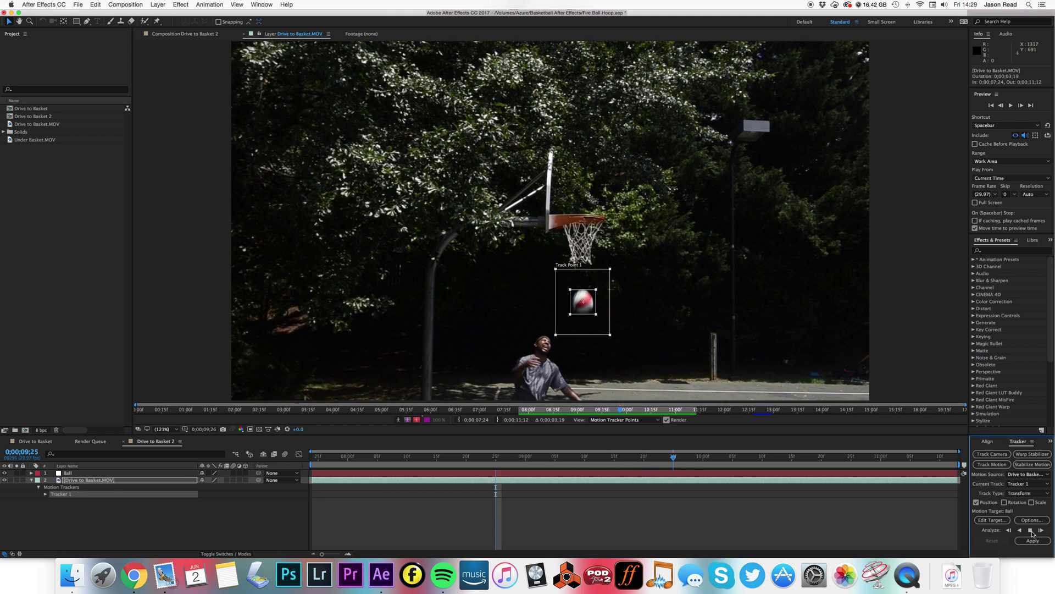
pyautogui.click(1031, 531)
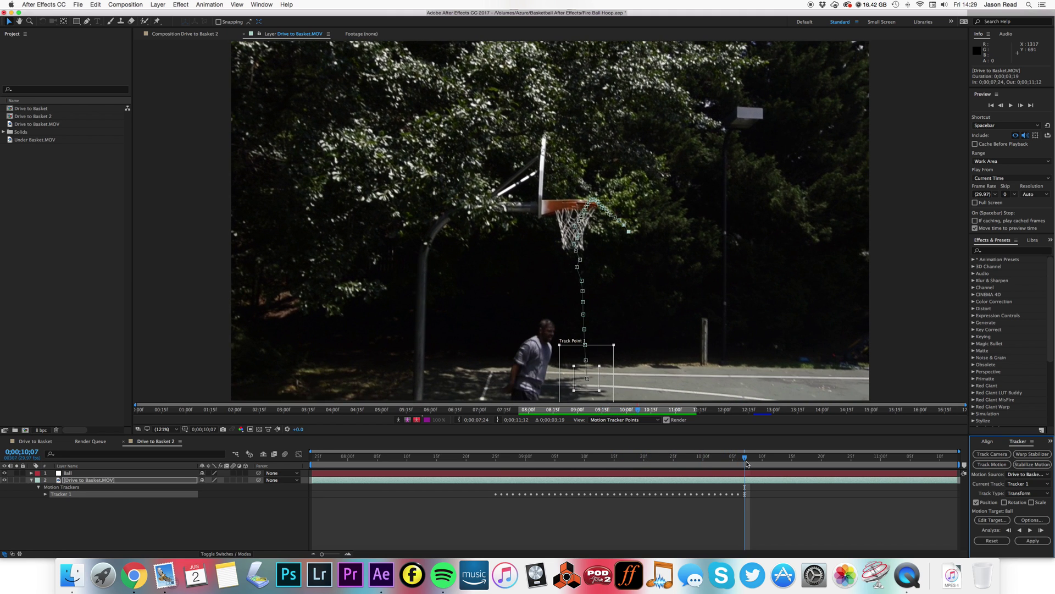
pyautogui.moveTo(746, 458); pyautogui.dragTo(709, 459)
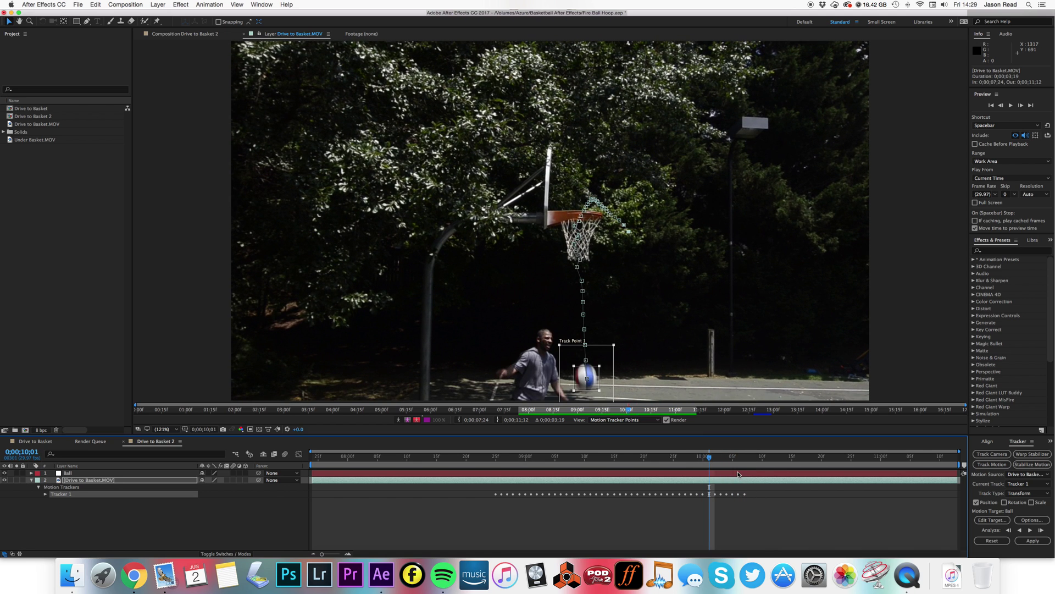
pyautogui.click(738, 474)
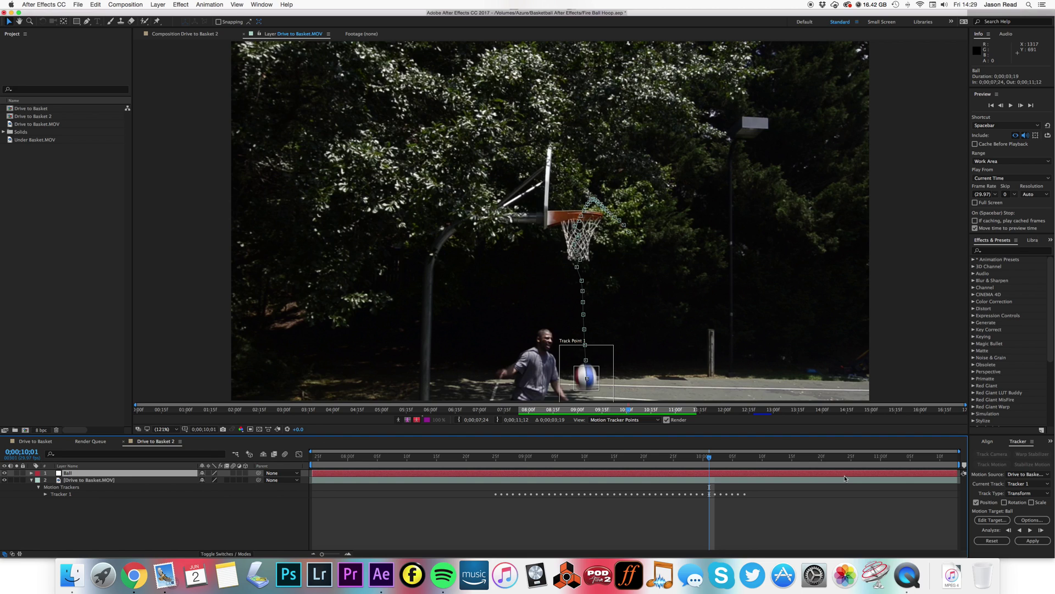
pyautogui.click(1034, 540)
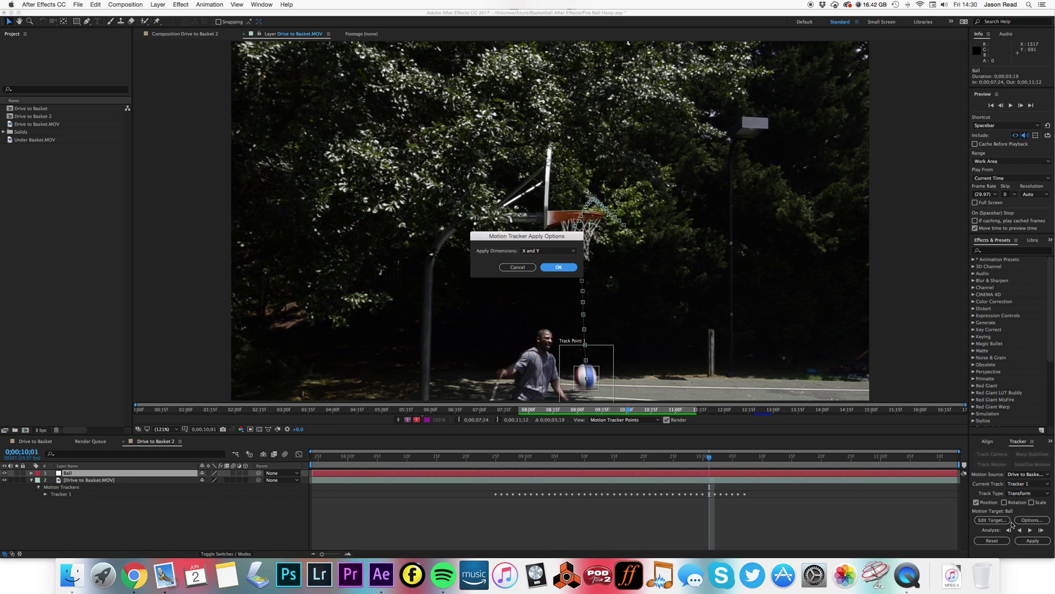
pyautogui.click(558, 267)
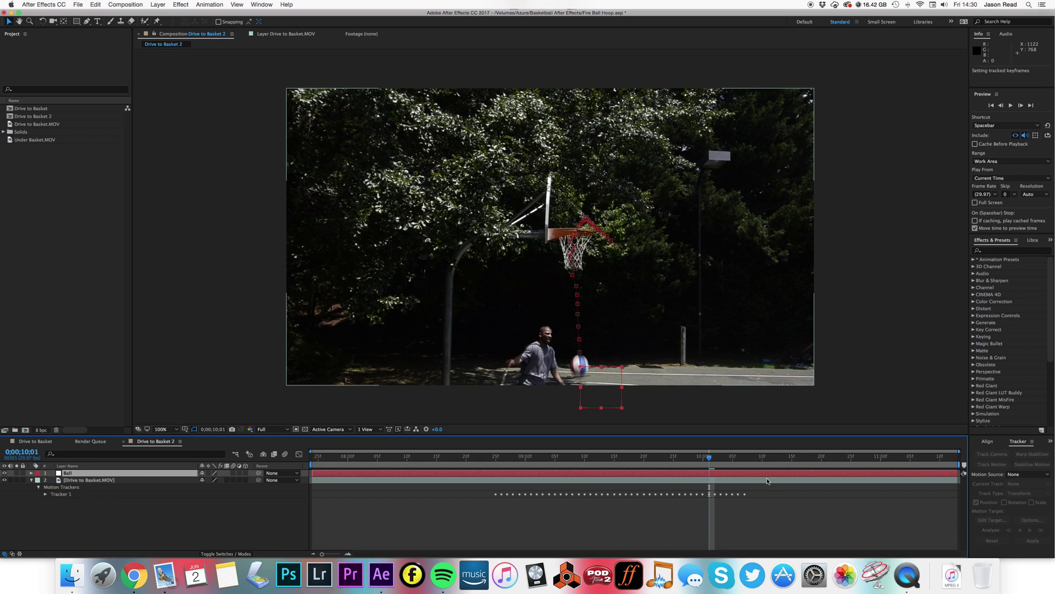
# Step: Reveal the Ball null's keyframes and delete the Position keyframes after 0;00;10;01
pyautogui.press('u')
pyautogui.moveTo(763, 480); pyautogui.dragTo(716, 483)
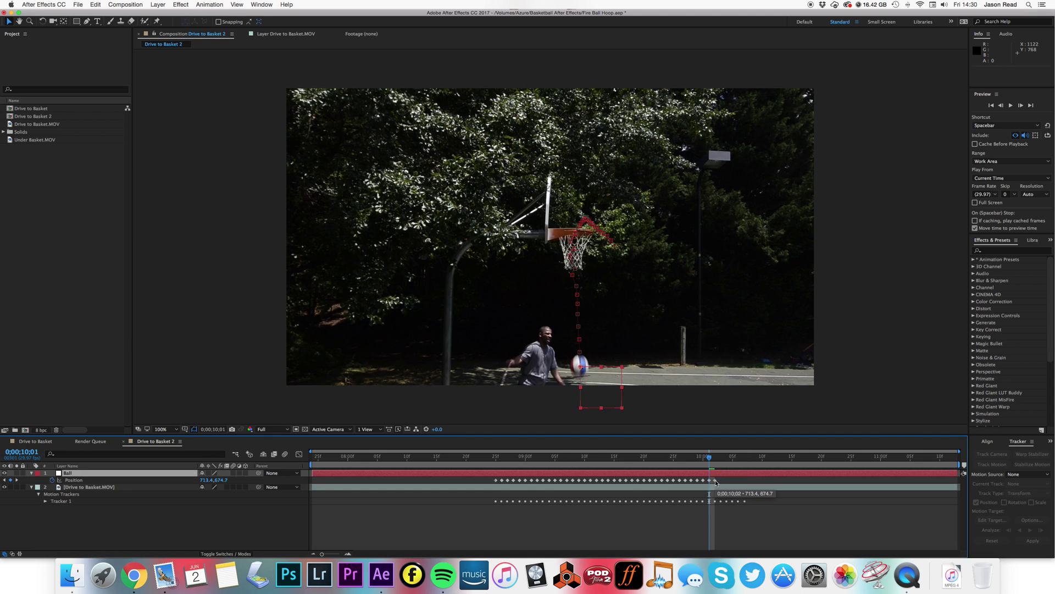
pyautogui.press('Delete')
# Step: Hand-keyframe the Ball null's Position to about 714.4, 711.7 at 0;00;10;02 and 715.4, 759.7 at 0;00;10;03, following the ball out of frame
pyautogui.moveTo(711, 458); pyautogui.dragTo(716, 457)
pyautogui.moveTo(616, 407); pyautogui.dragTo(627, 426)
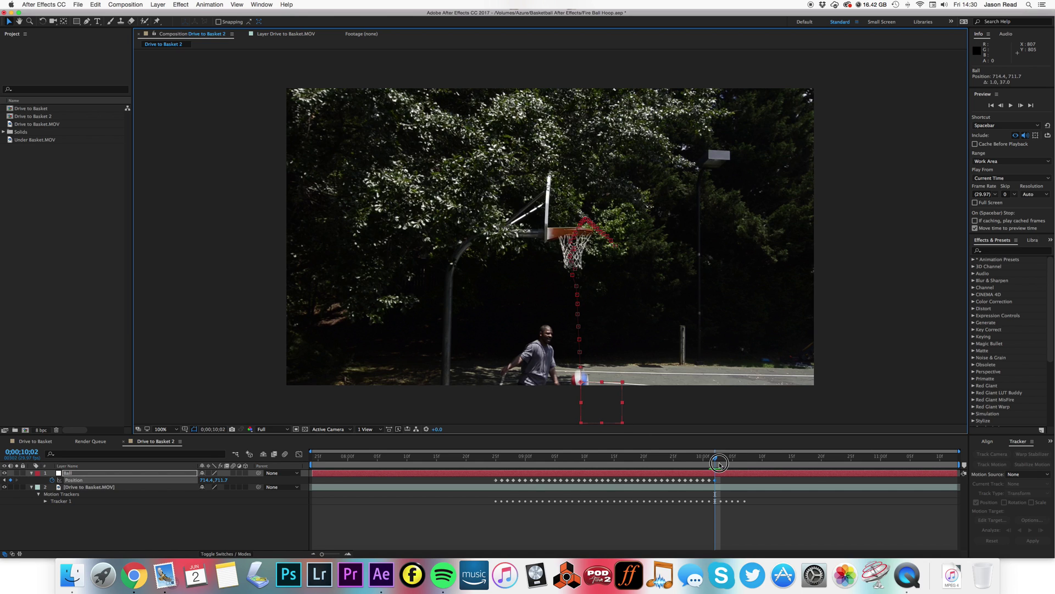
pyautogui.moveTo(715, 458); pyautogui.dragTo(721, 457)
pyautogui.moveTo(612, 410); pyautogui.dragTo(612, 434)
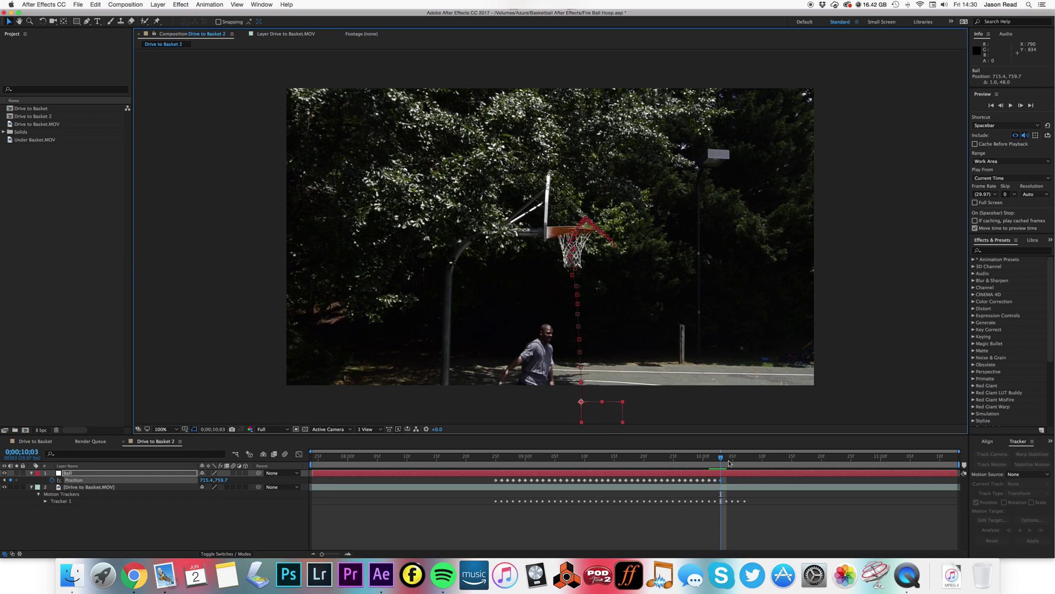
# Step: At 0;00;09;17, correct the Ball null's Position to about 693.8, 370.1 inside the net
pyautogui.moveTo(721, 457); pyautogui.dragTo(624, 448)
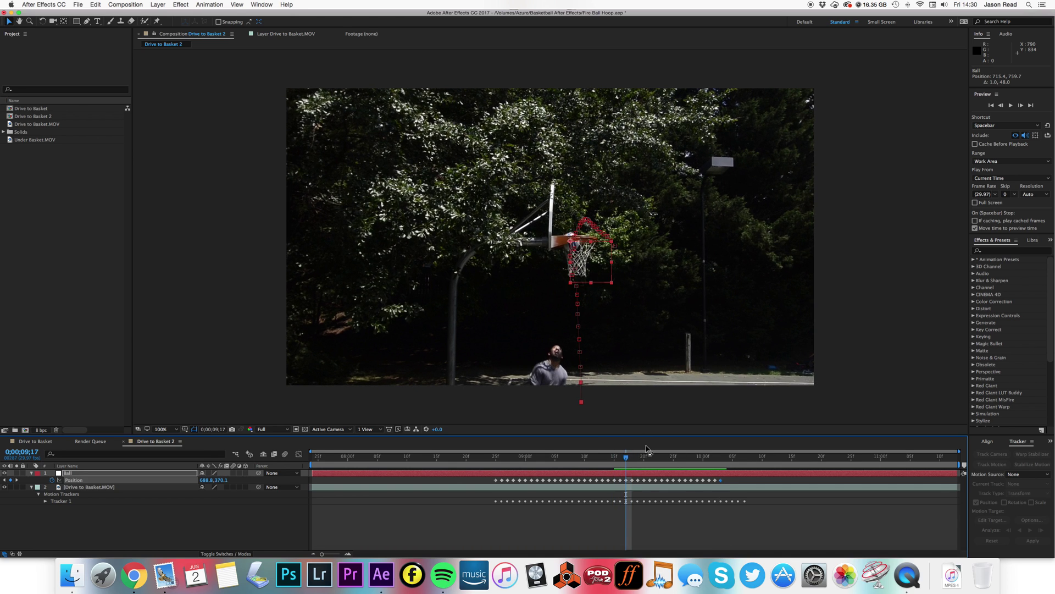
pyautogui.moveTo(601, 274); pyautogui.dragTo(604, 274)
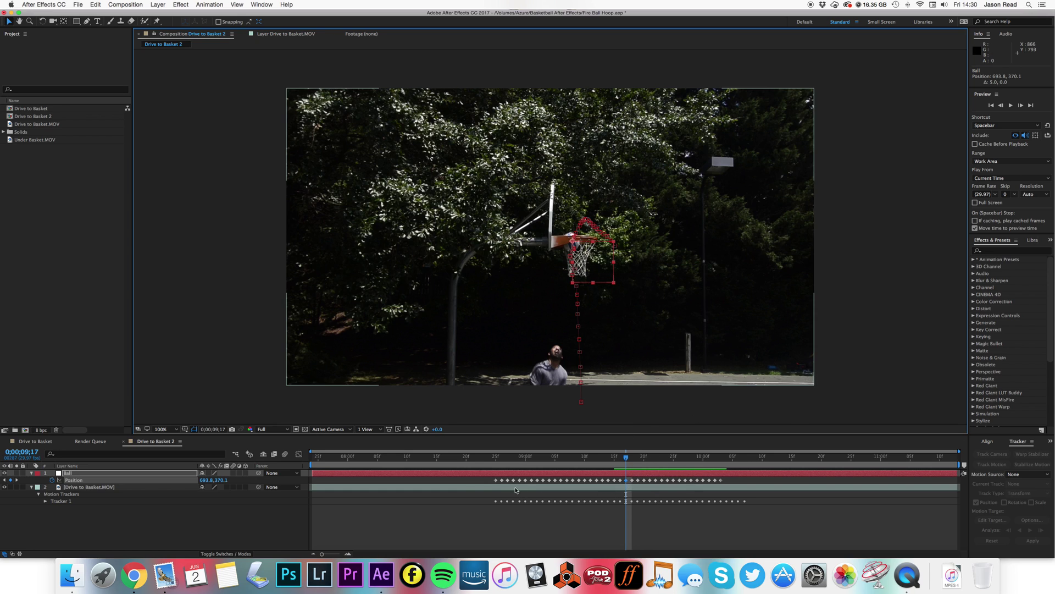
pyautogui.click(500, 520)
# Step: Trim the start of the Ball null layer to its first Position keyframe at 0;00;08;25
pyautogui.click(498, 466)
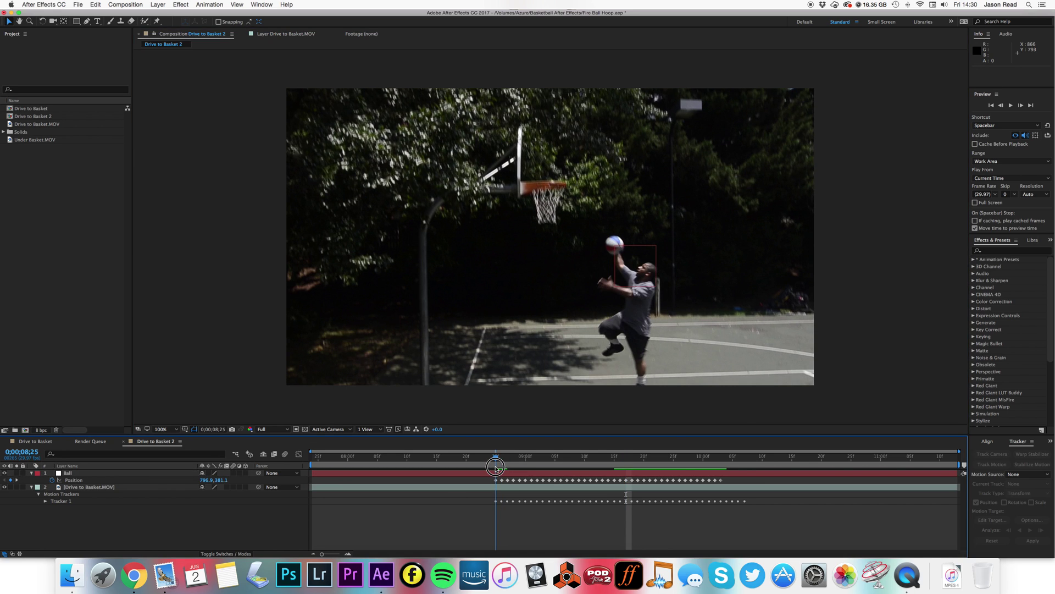
pyautogui.click(31, 473)
pyautogui.click(31, 480)
pyautogui.click(577, 474)
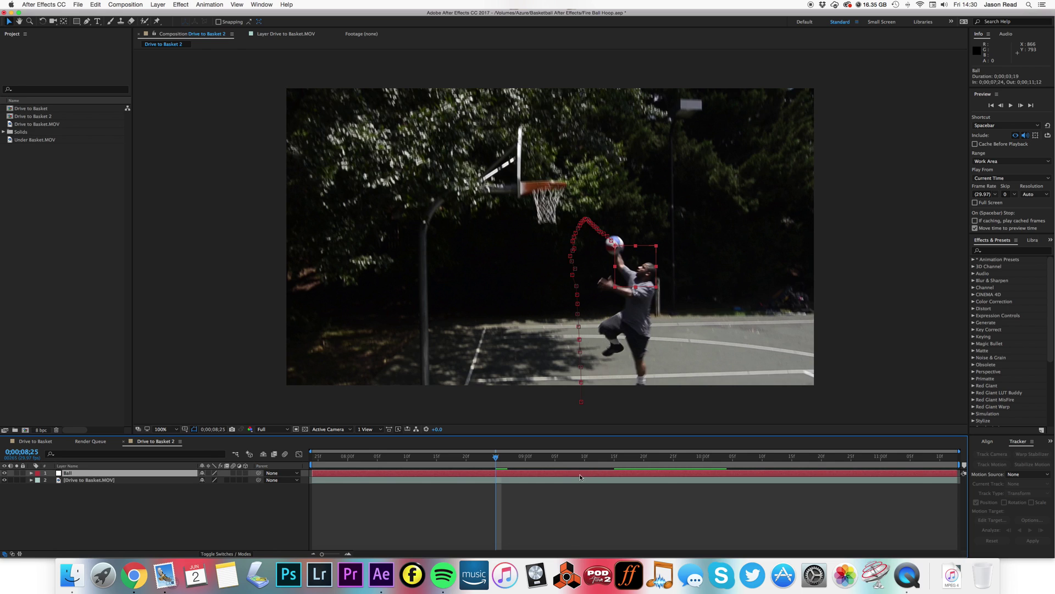
pyautogui.press('p')
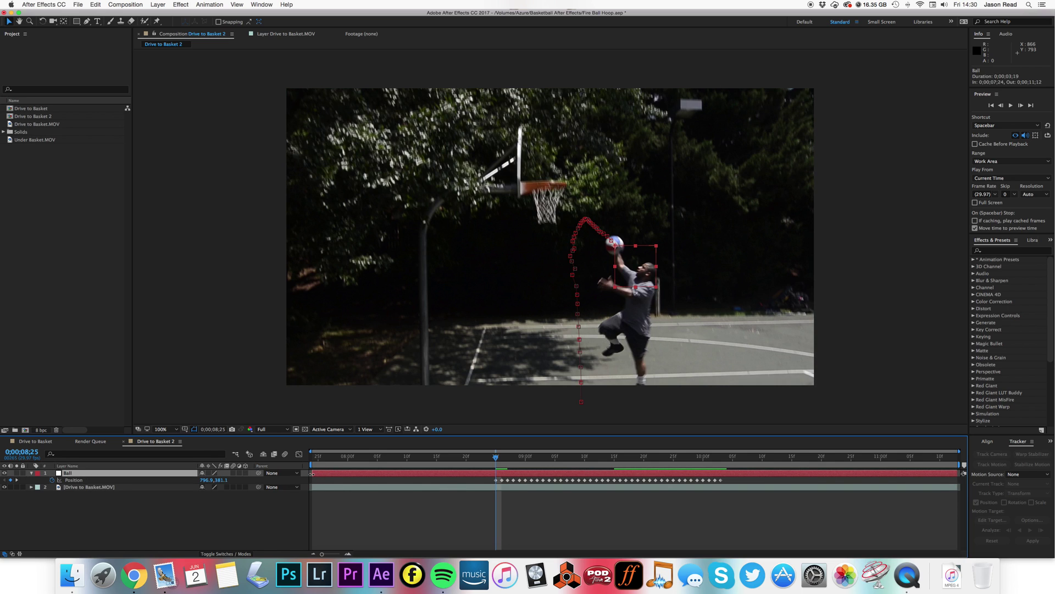
pyautogui.moveTo(312, 473); pyautogui.dragTo(495, 484)
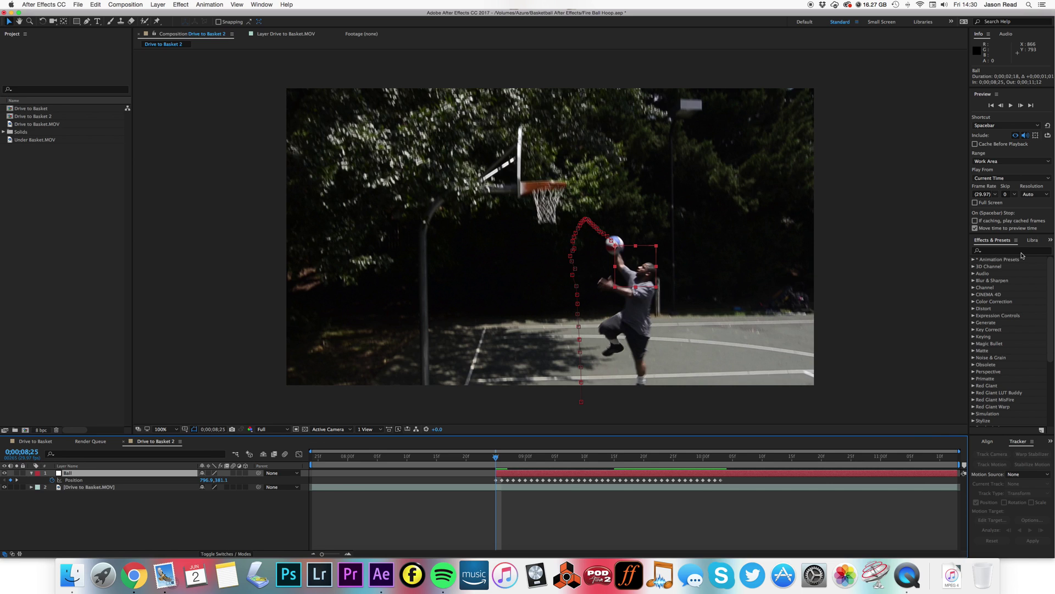
pyautogui.click(1021, 253)
pyautogui.click(869, 481)
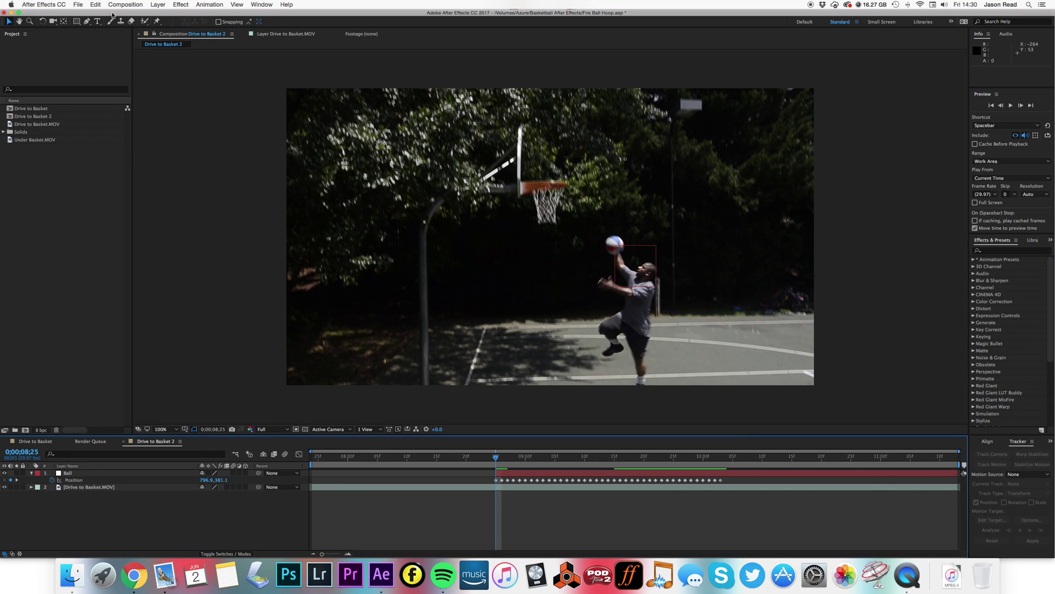
# Step: Create a black 1280 x 720 px solid named Fire Ball and trim its start to 0;00;08;25
pyautogui.click(158, 5)
pyautogui.moveTo(166, 16)
pyautogui.click(277, 24)
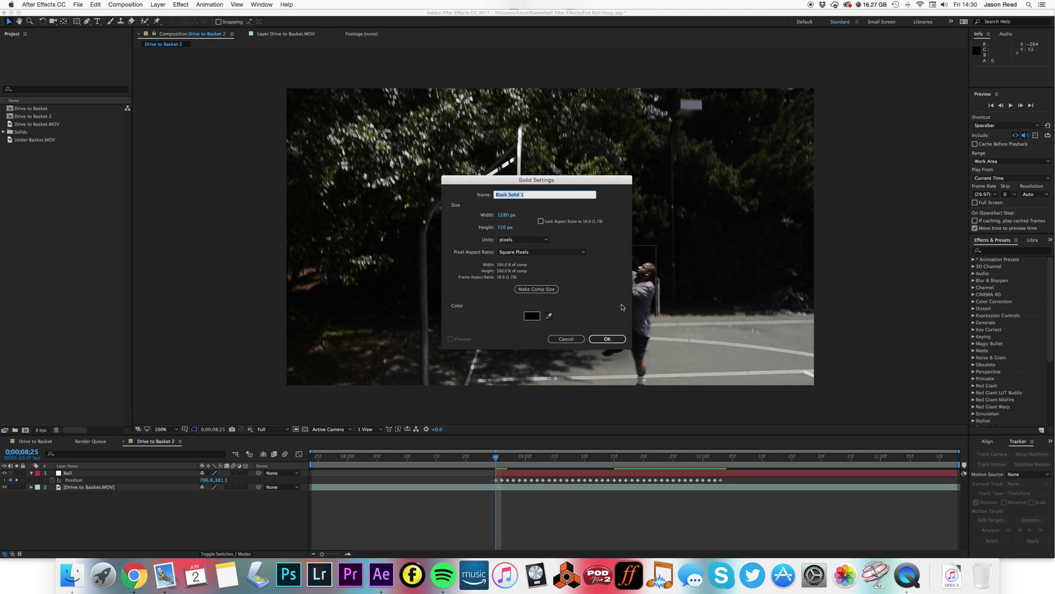
pyautogui.write('Fire Ball')
pyautogui.press('Return')
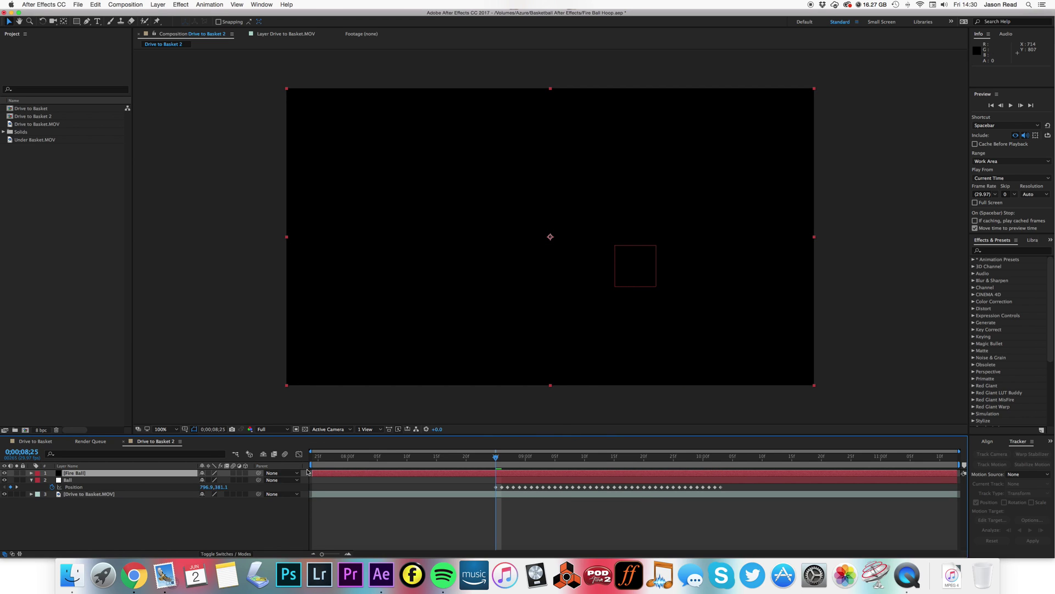
pyautogui.moveTo(308, 471); pyautogui.dragTo(509, 476)
# Step: Find the Turbulent Noise effect and apply it to the Fire Ball solid
pyautogui.click(998, 251)
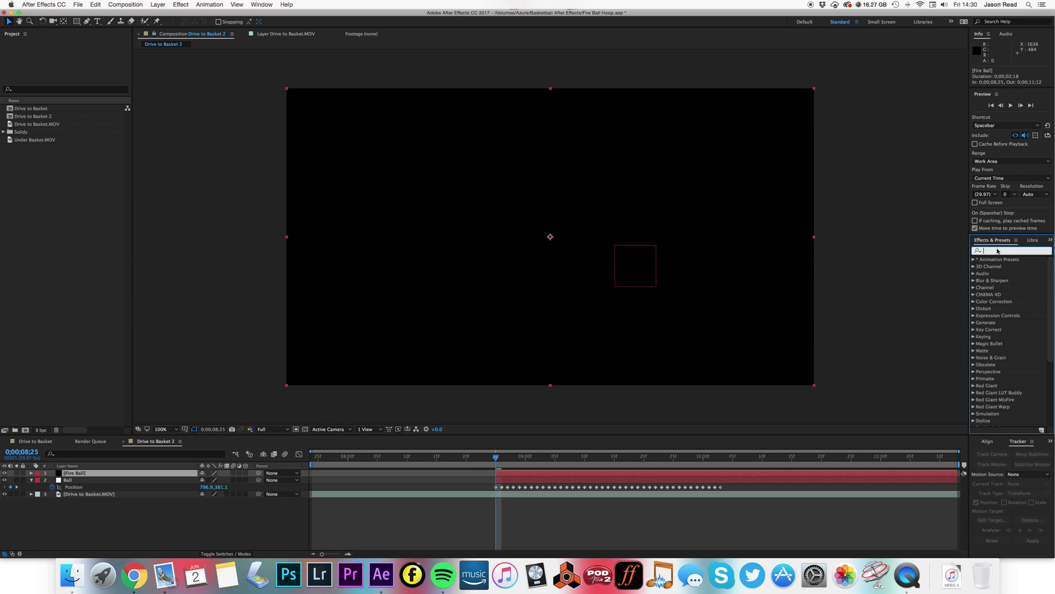
pyautogui.write('turb')
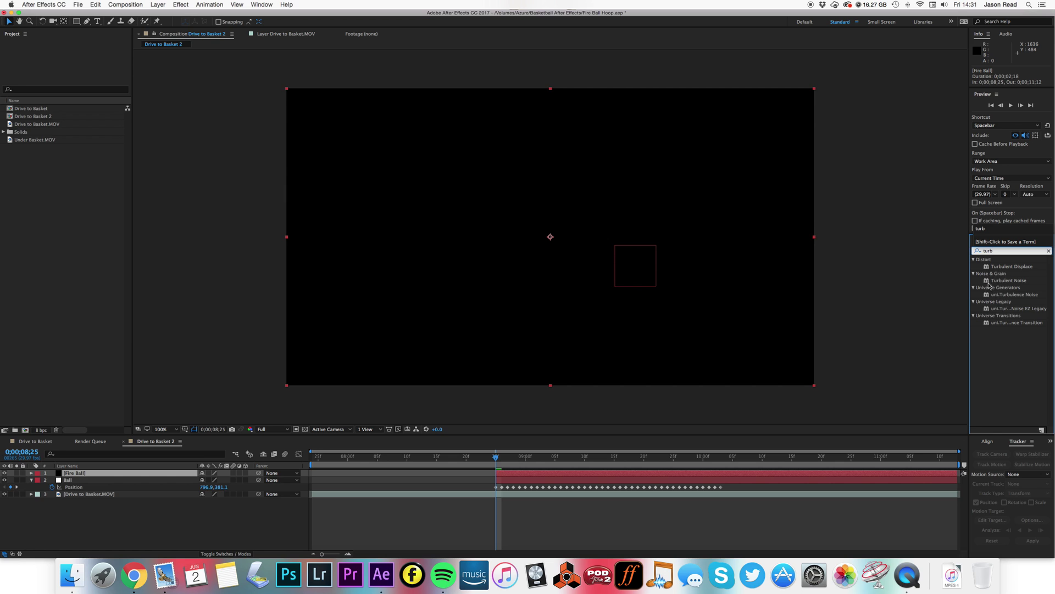
pyautogui.moveTo(990, 284); pyautogui.dragTo(788, 472)
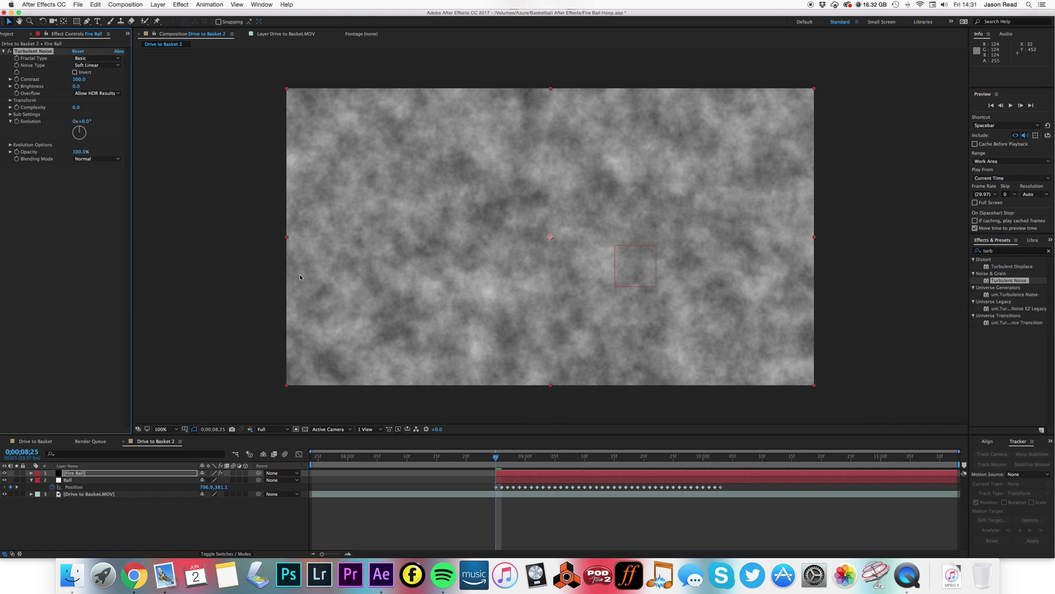
# Step: Set the Turbulent Noise fractal type to Dynamic and raise its contrast to about 278
pyautogui.click(100, 59)
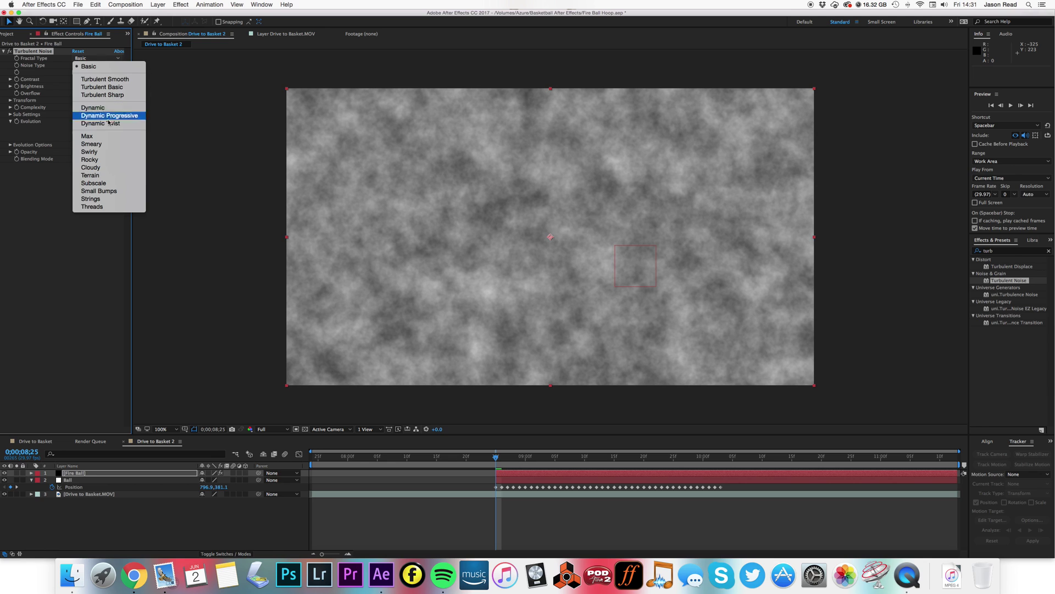
pyautogui.click(105, 108)
pyautogui.moveTo(73, 80); pyautogui.dragTo(159, 91)
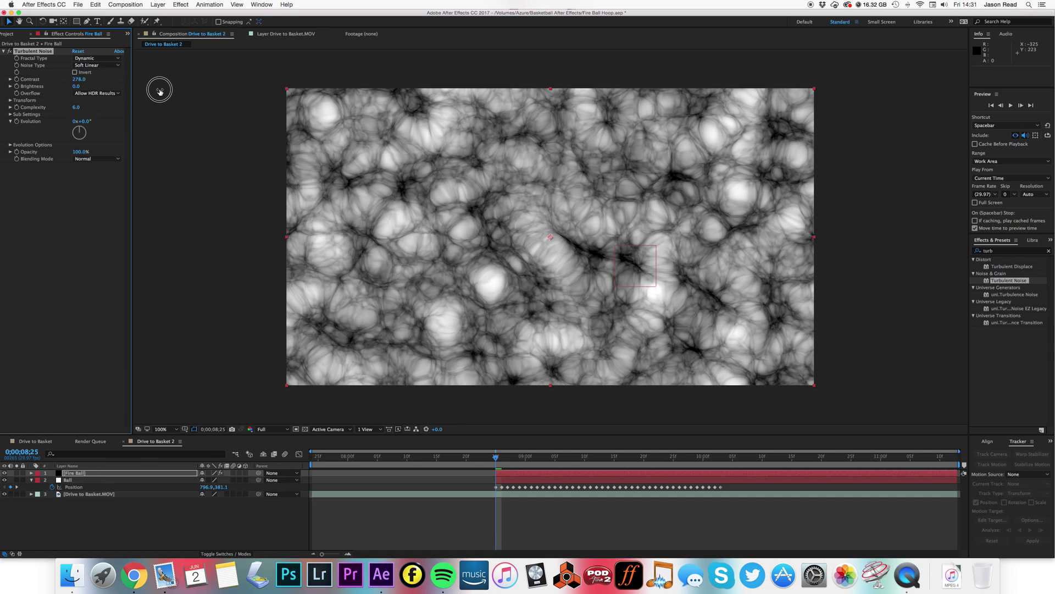
# Step: Find the Colorama effect and apply it to the Fire Ball solid
pyautogui.click(1004, 249)
pyautogui.write('co')
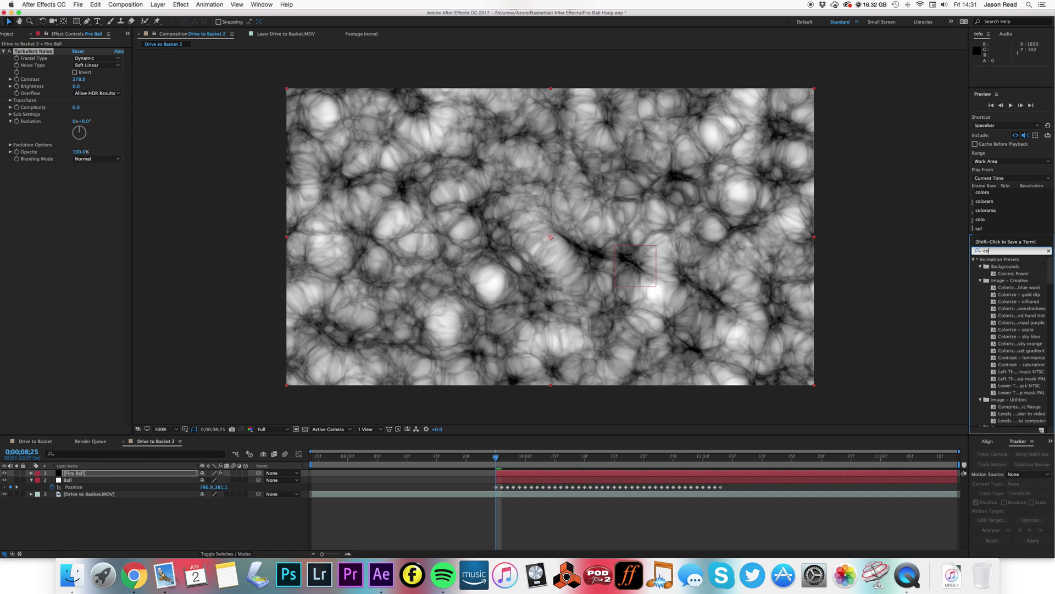
pyautogui.write('lora')
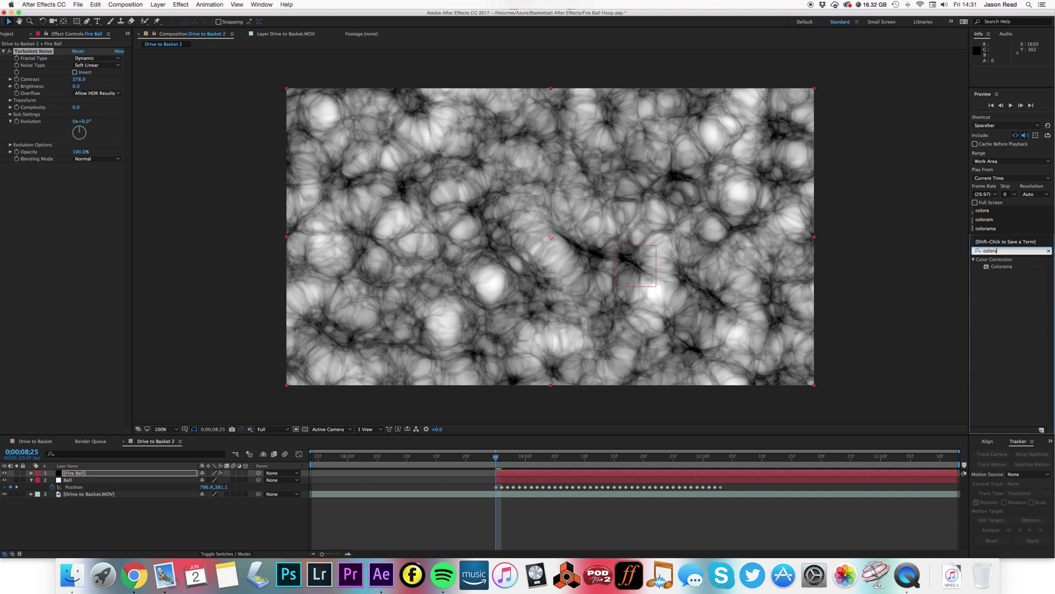
pyautogui.moveTo(987, 268); pyautogui.dragTo(628, 472)
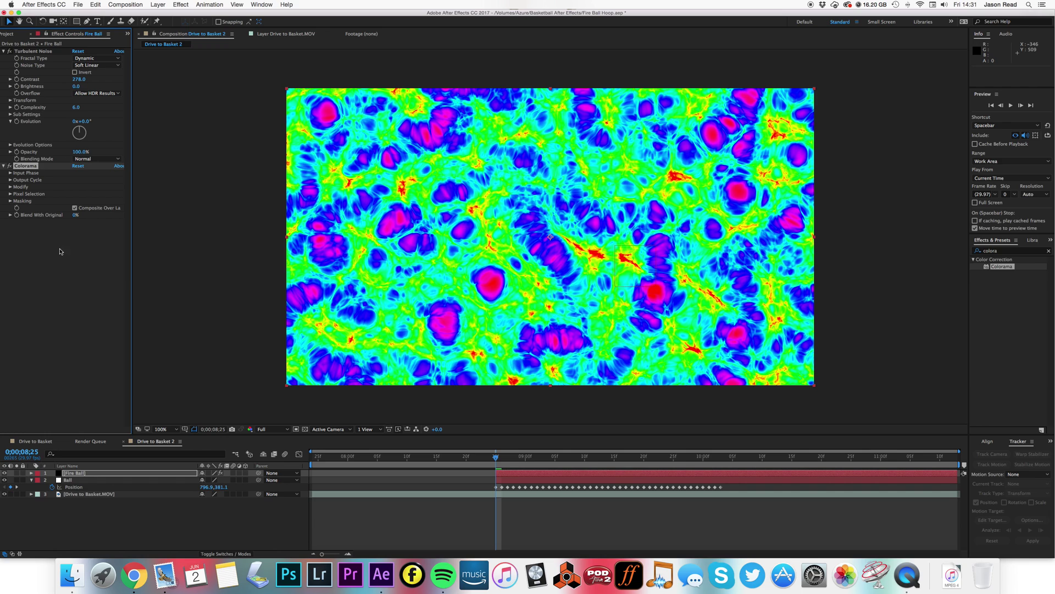
# Step: Set Colorama's Output Cycle to the Fire preset palette on the Fire Ball layer
pyautogui.click(10, 180)
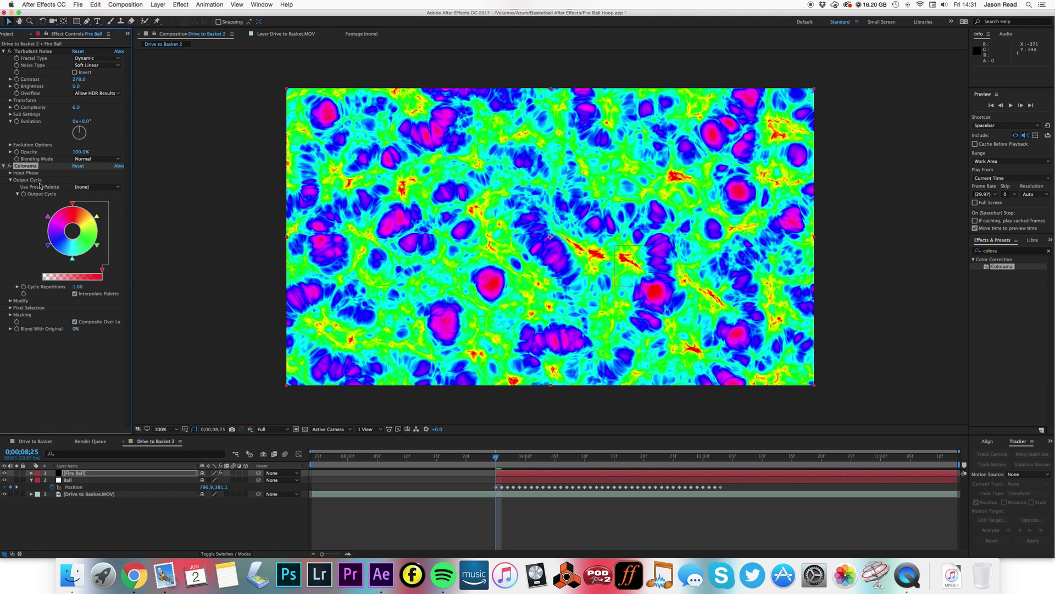
pyautogui.click(97, 186)
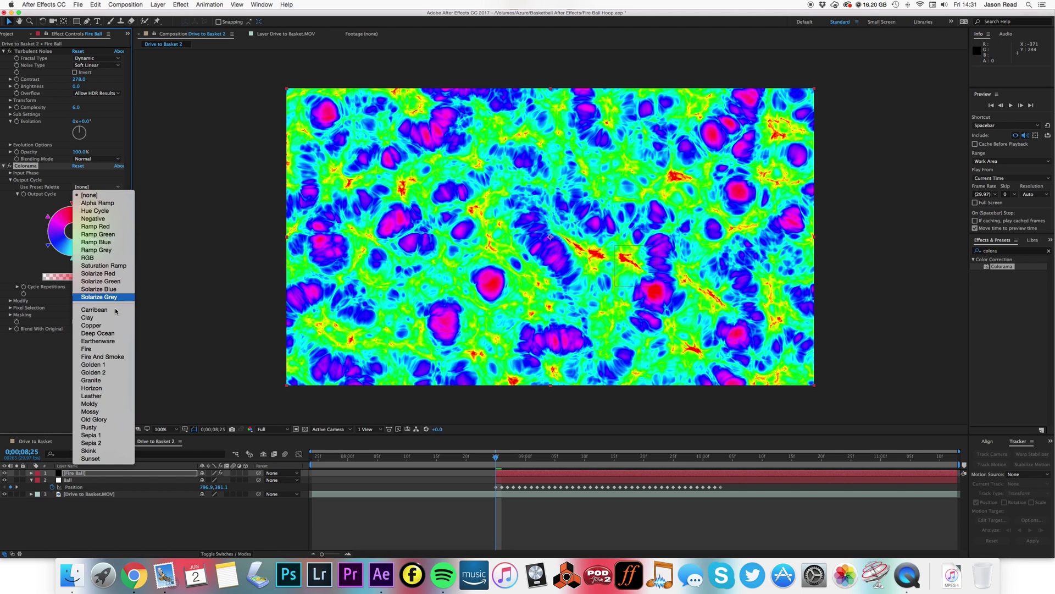
pyautogui.click(122, 350)
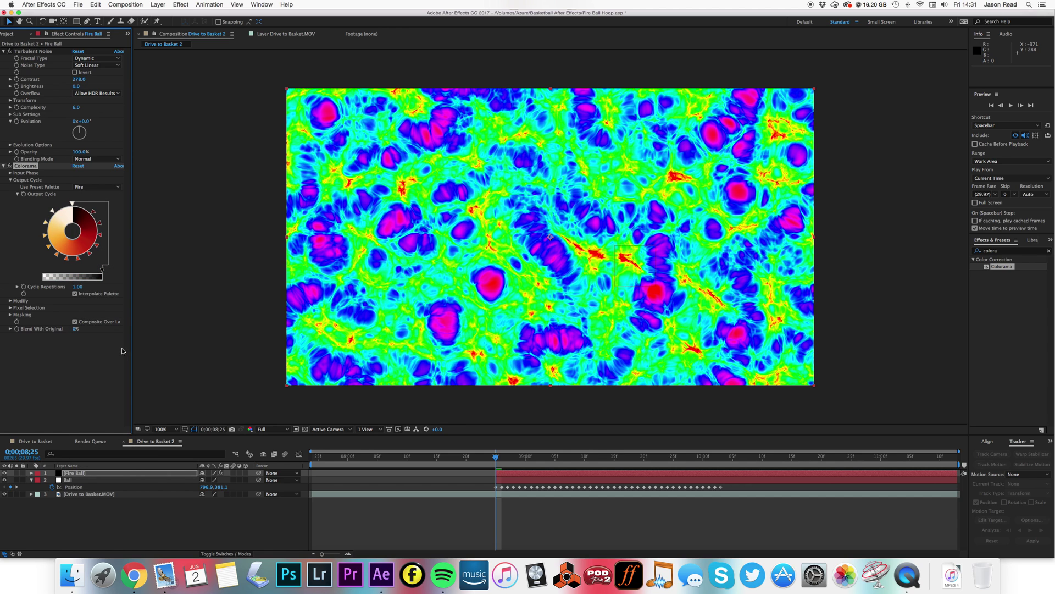
pyautogui.click(3, 166)
# Step: Find the CC Sphere effect and apply it to the Fire Ball solid
pyautogui.click(974, 251)
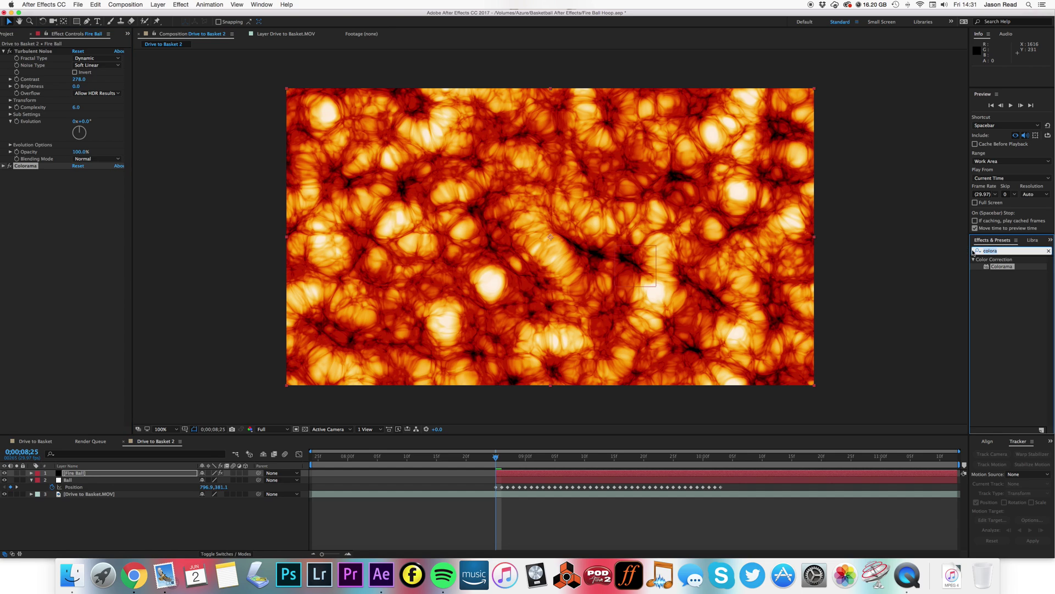
pyautogui.click(974, 251)
pyautogui.click(979, 220)
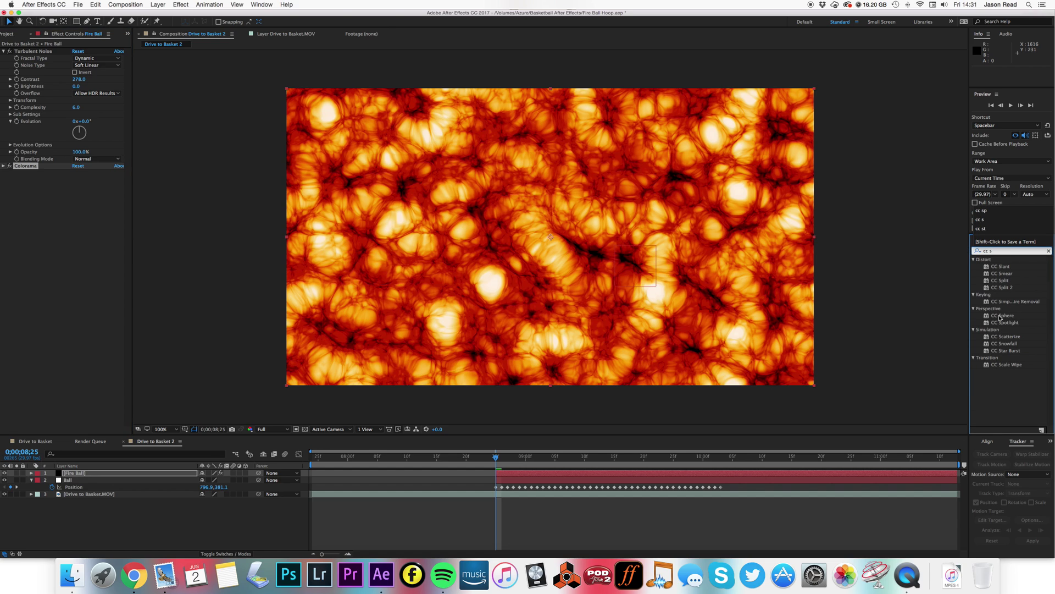
pyautogui.moveTo(987, 317); pyautogui.dragTo(736, 476)
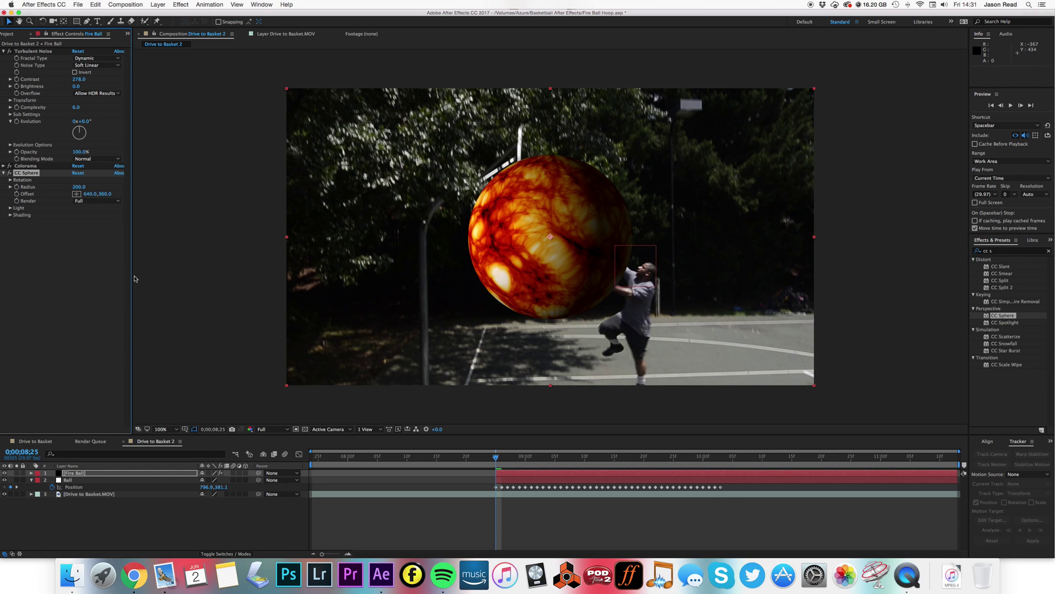
# Step: Give CC Sphere's Rotation Y the expression time*100, preview the spin, and return to 0;00;08;25
pyautogui.click(10, 180)
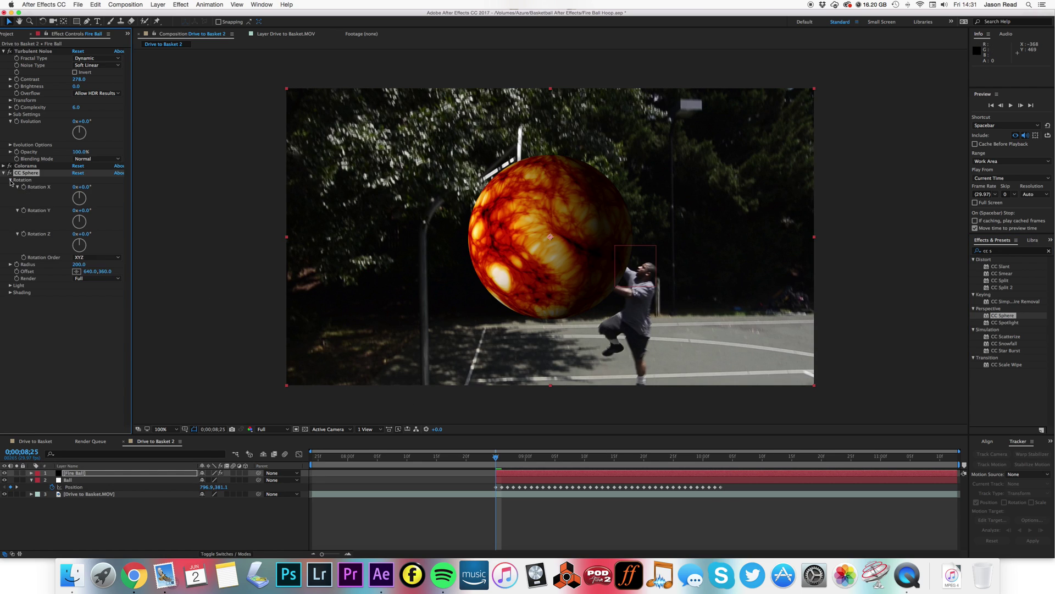
pyautogui.keyDown('alt'); pyautogui.click(24, 210); pyautogui.keyUp('alt')
pyautogui.write('t')
pyautogui.write('imme')
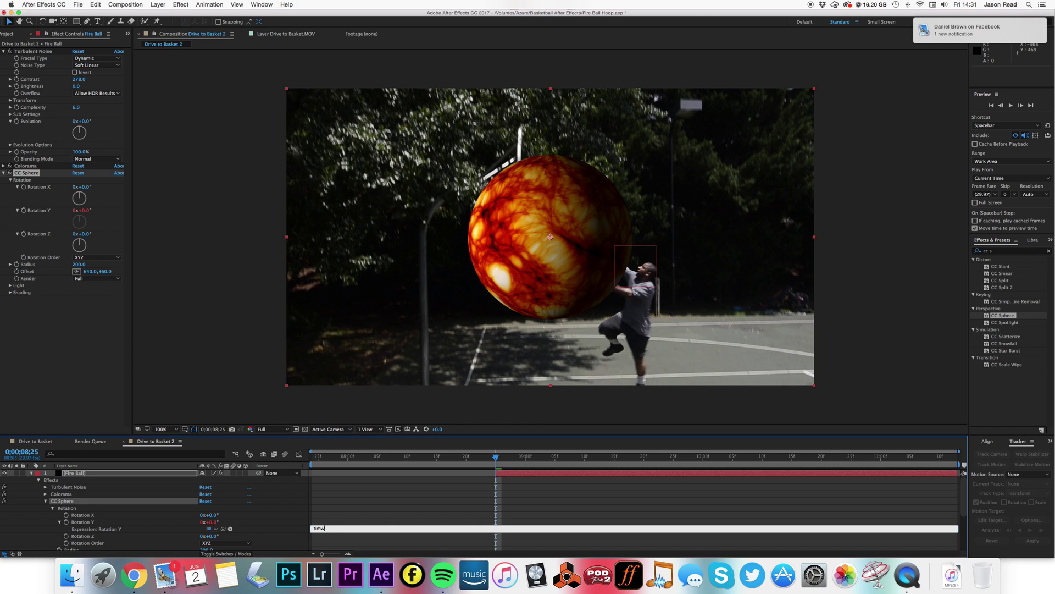
pyautogui.write('100')
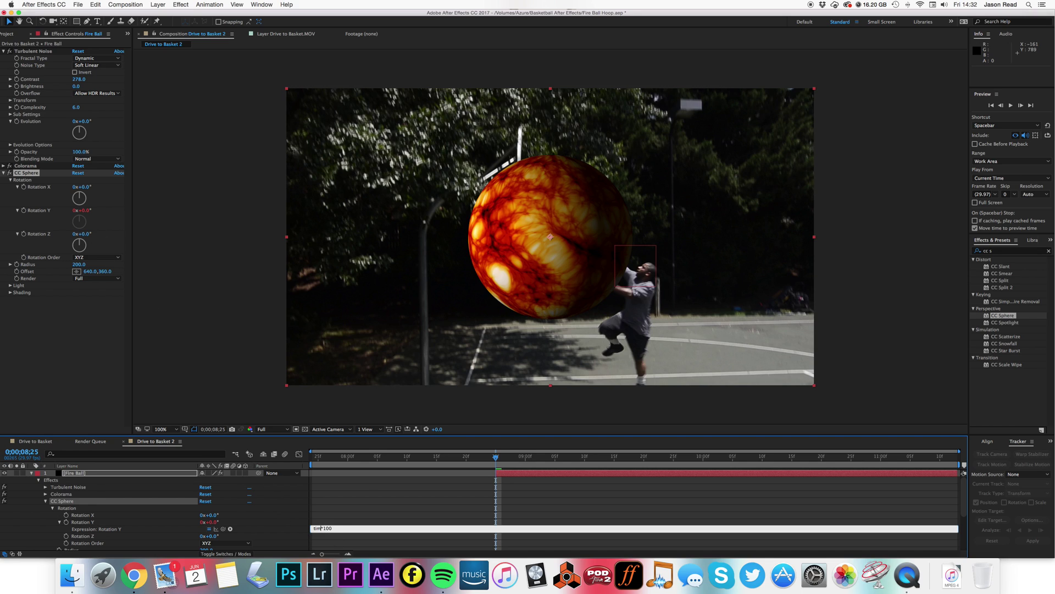
pyautogui.click(362, 510)
pyautogui.press('space')
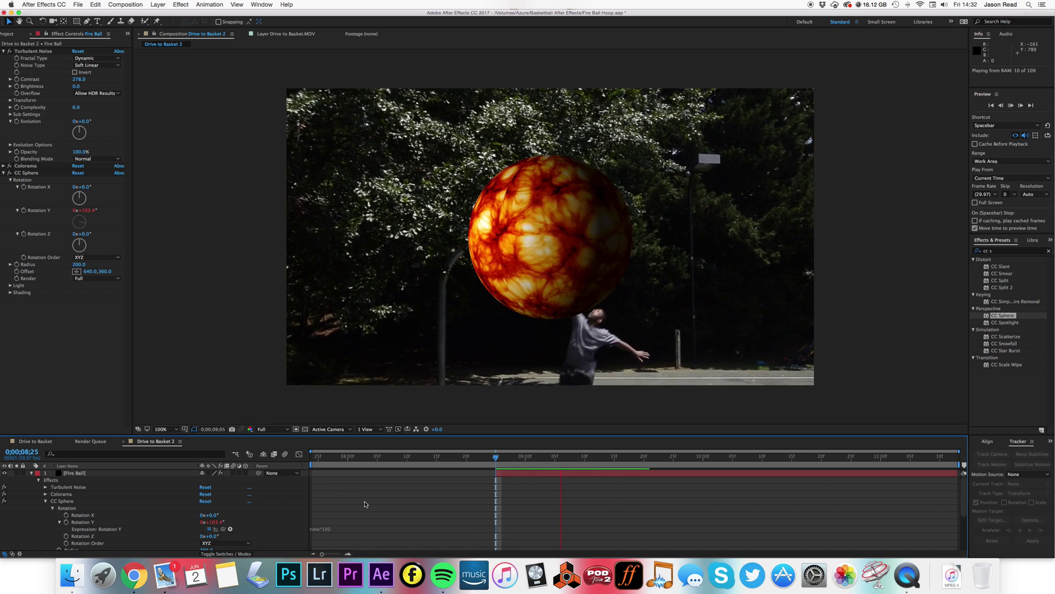
pyautogui.click(500, 457)
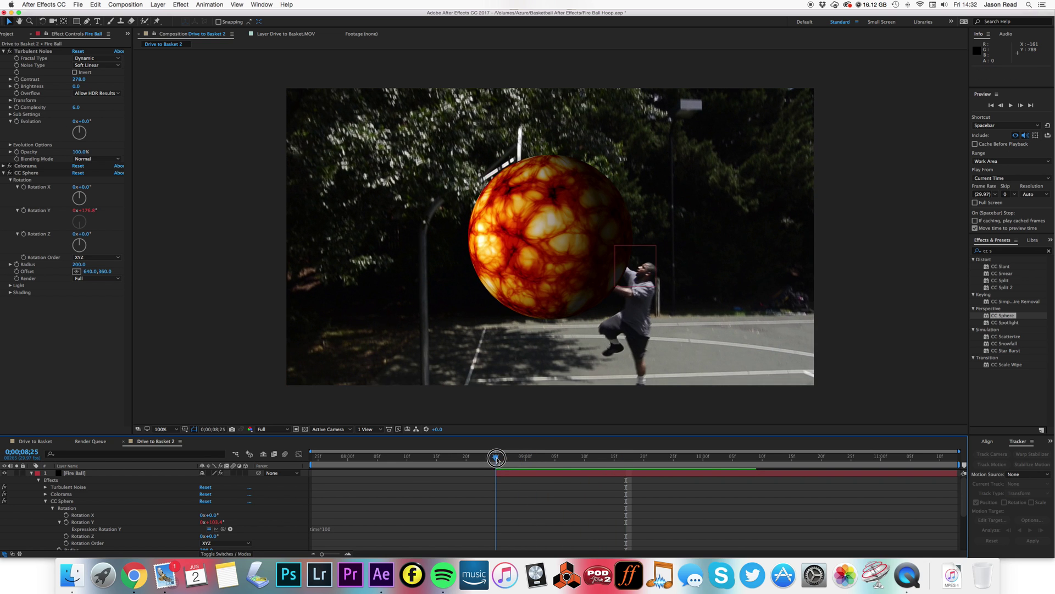
pyautogui.click(497, 459)
pyautogui.click(30, 474)
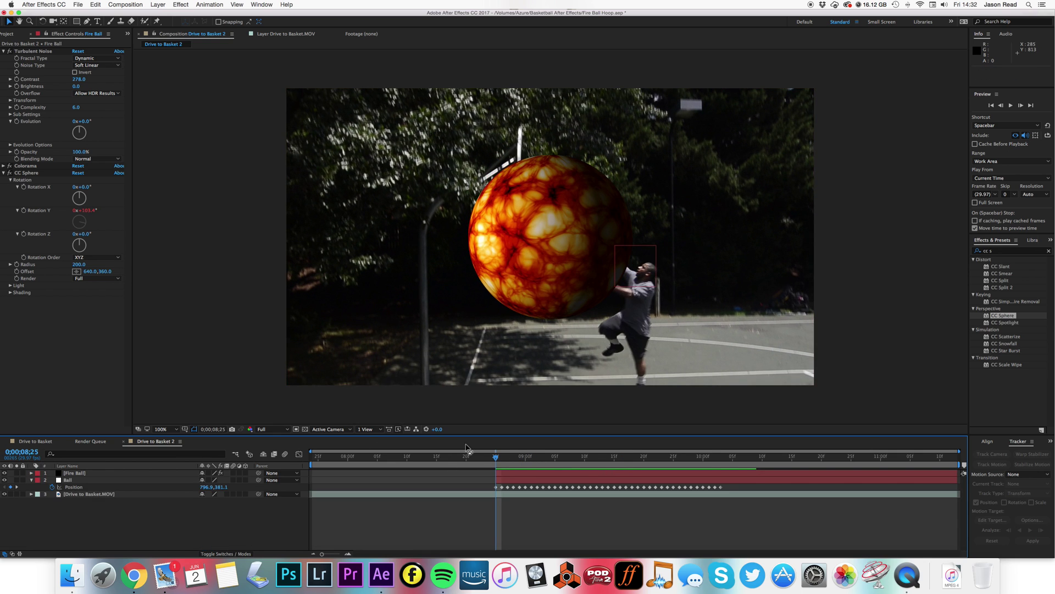
# Step: Reduce the CC Sphere radius to 28 and place the fireball over the basketball at 0;00;08;25
pyautogui.click(510, 473)
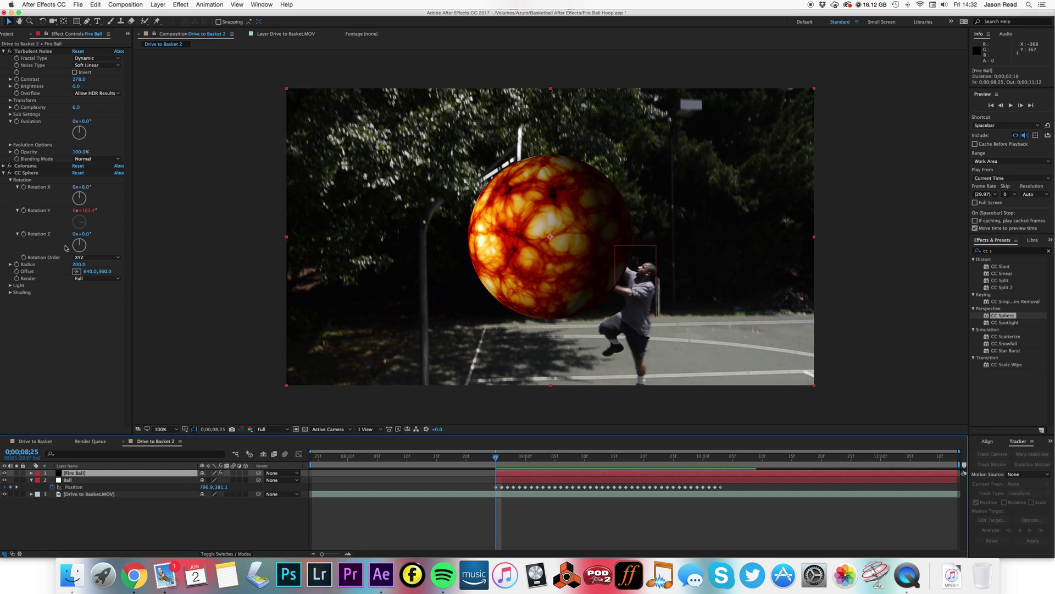
pyautogui.moveTo(79, 266); pyautogui.dragTo(16, 276)
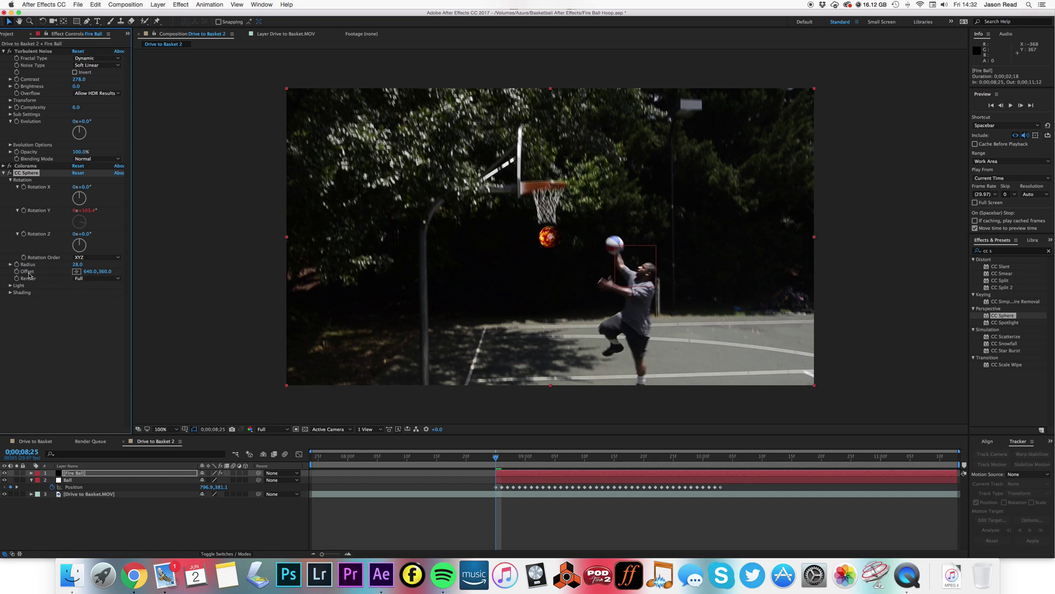
pyautogui.moveTo(546, 245); pyautogui.dragTo(613, 251)
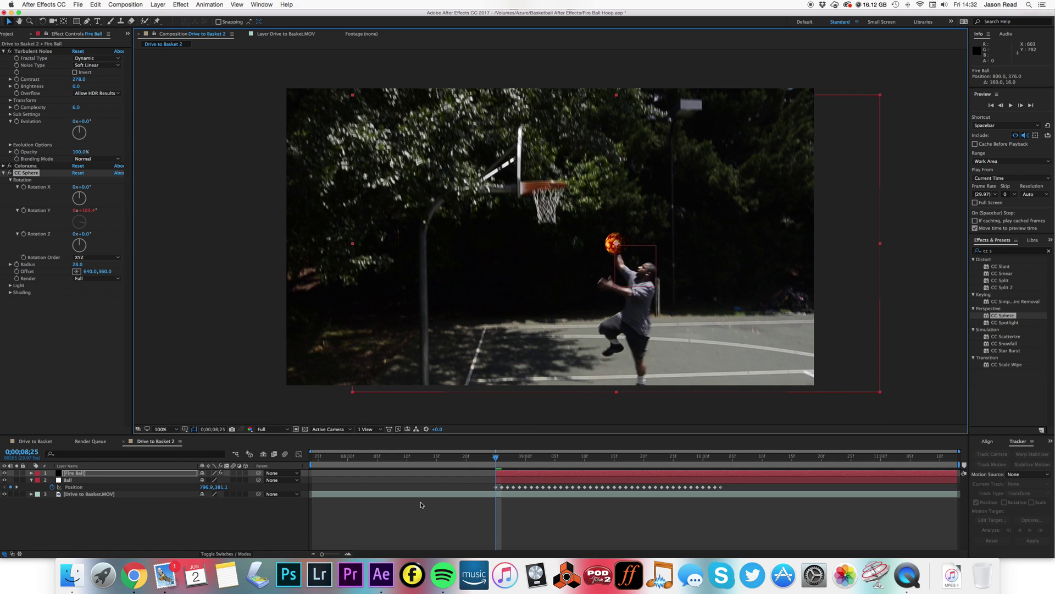
# Step: Parent the Fire Ball layer to the Ball null and preview the tracked motion
pyautogui.moveTo(259, 473); pyautogui.dragTo(166, 484)
pyautogui.press('space')
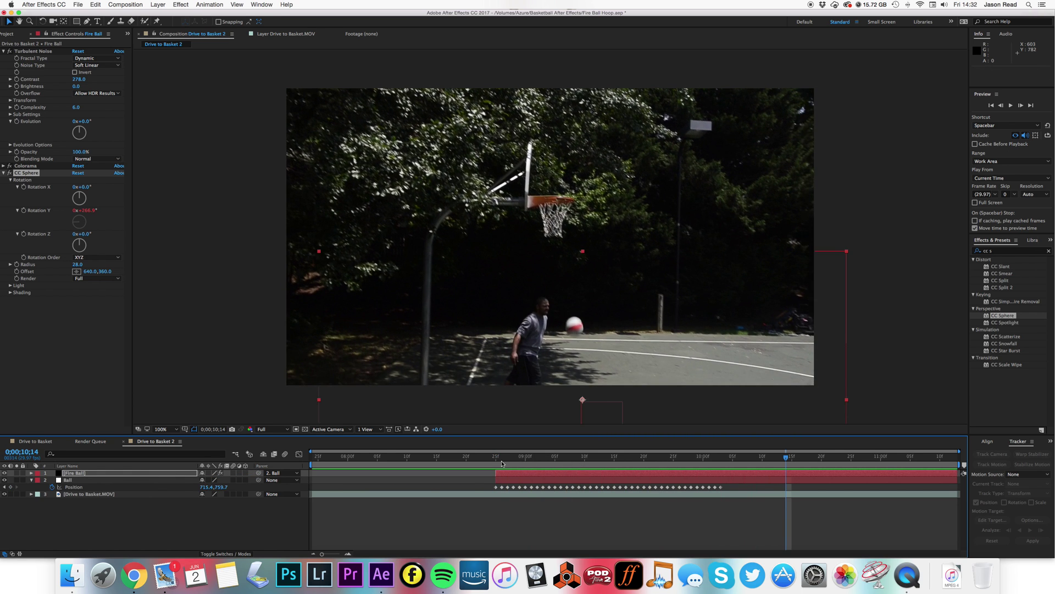
# Step: Correct the Ball null's position at 0;00;09;23 to about 699.8, 459.1 so the fireball covers the basketball
pyautogui.moveTo(572, 457); pyautogui.dragTo(663, 460)
pyautogui.moveTo(601, 312); pyautogui.dragTo(603, 315)
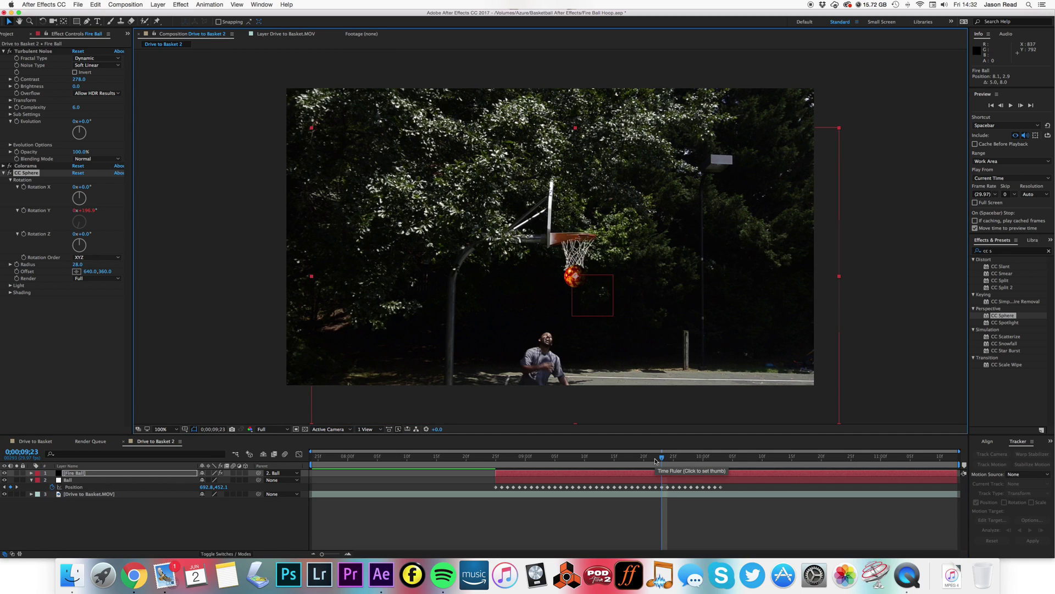
pyautogui.click(655, 482)
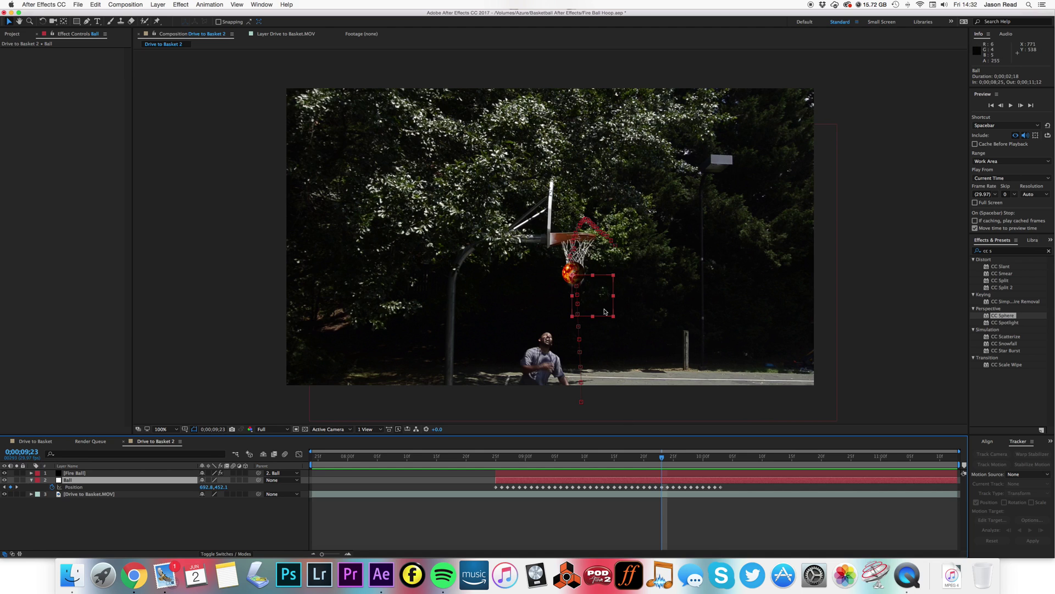
pyautogui.moveTo(605, 306); pyautogui.dragTo(609, 310)
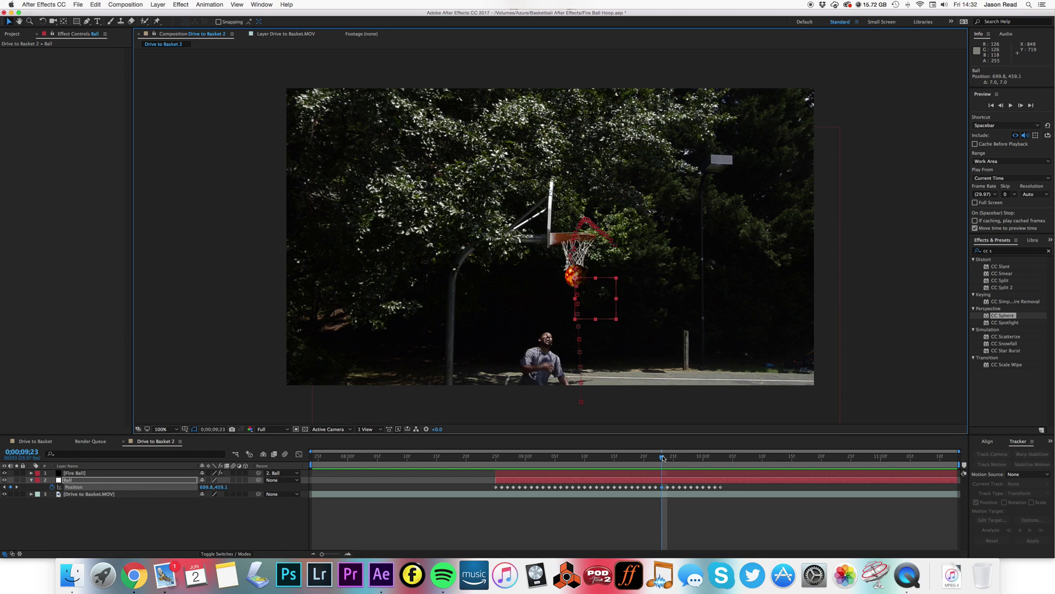
# Step: Nudge the Ball null at 0;00;09;20 to about 693.8, 404.1 to align the fireball with the basketball
pyautogui.moveTo(662, 455); pyautogui.dragTo(647, 456)
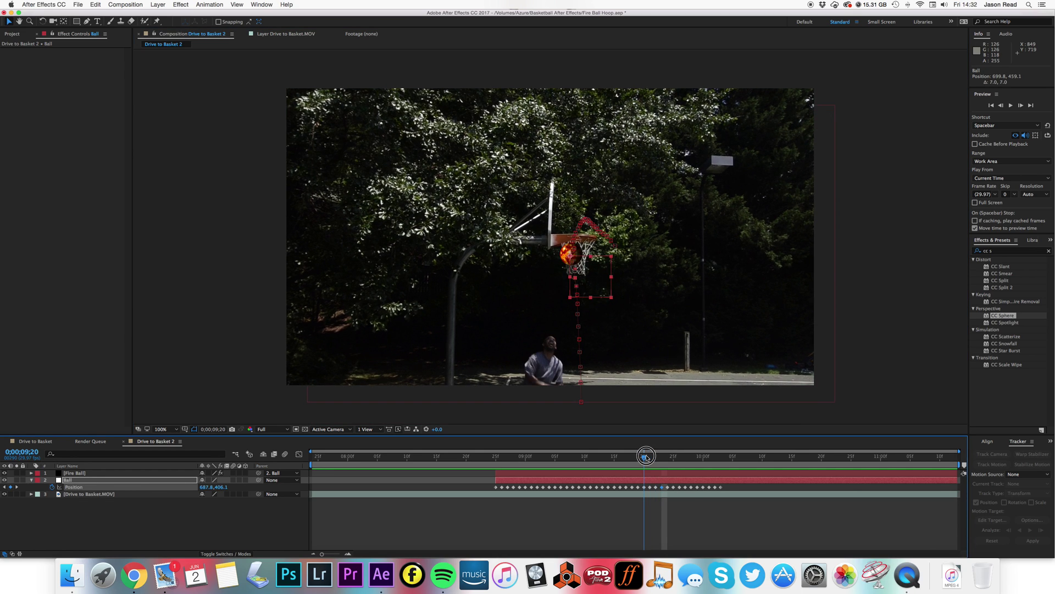
pyautogui.moveTo(601, 289); pyautogui.dragTo(602, 289)
pyautogui.moveTo(651, 449); pyautogui.dragTo(644, 452)
pyautogui.click(604, 286)
pyautogui.moveTo(605, 287); pyautogui.dragTo(607, 287)
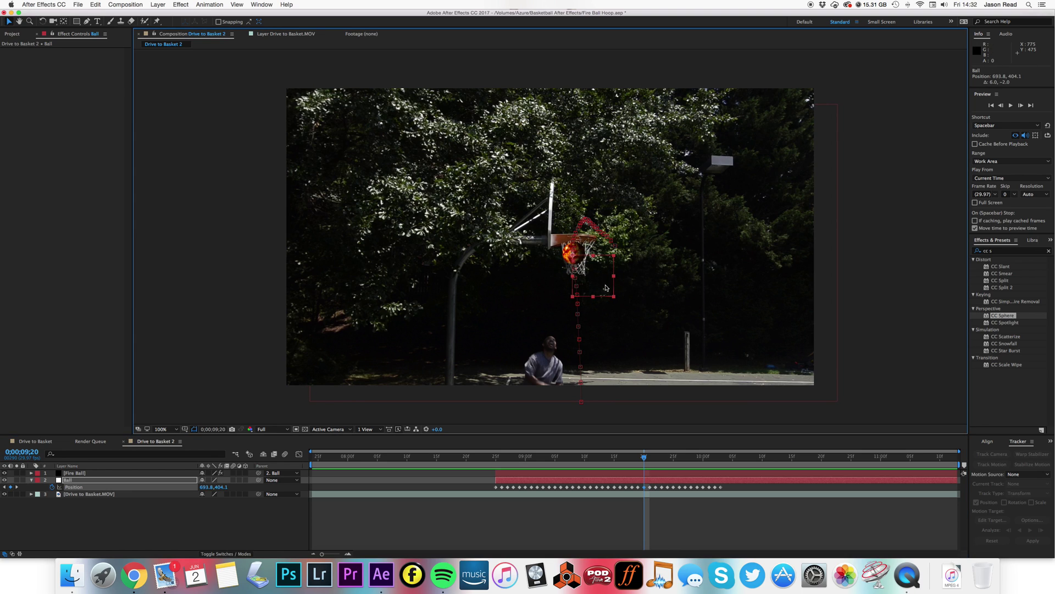
# Step: Play back and scrub through the shot to check the fireball's tracking, and collapse the Ball layer's properties
pyautogui.moveTo(644, 457); pyautogui.dragTo(505, 452)
pyautogui.press('space')
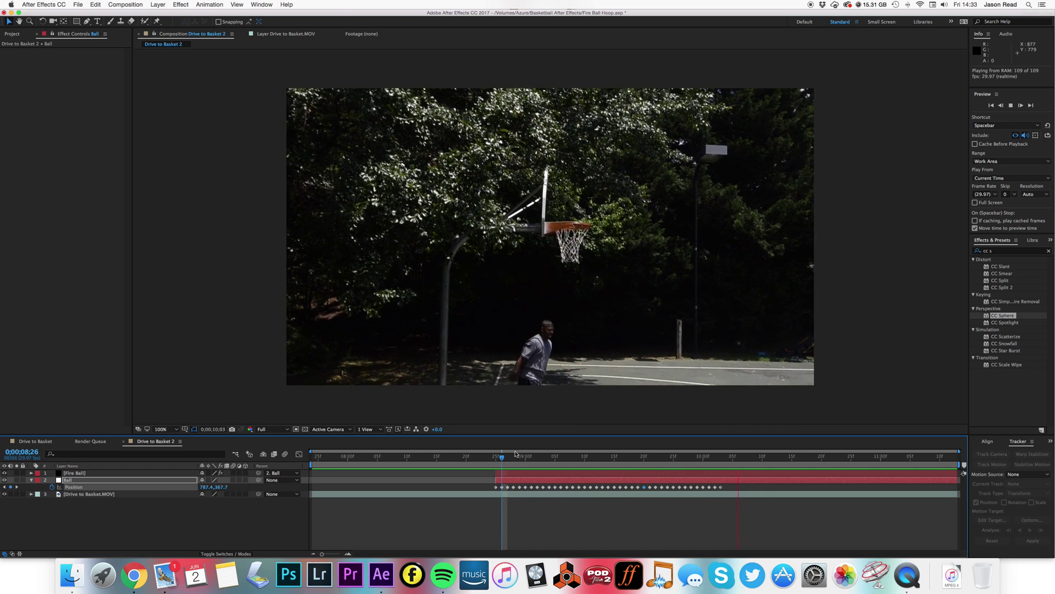
pyautogui.click(649, 461)
pyautogui.moveTo(649, 461); pyautogui.dragTo(715, 465)
pyautogui.click(625, 472)
pyautogui.moveTo(624, 461); pyautogui.dragTo(496, 461)
pyautogui.click(31, 481)
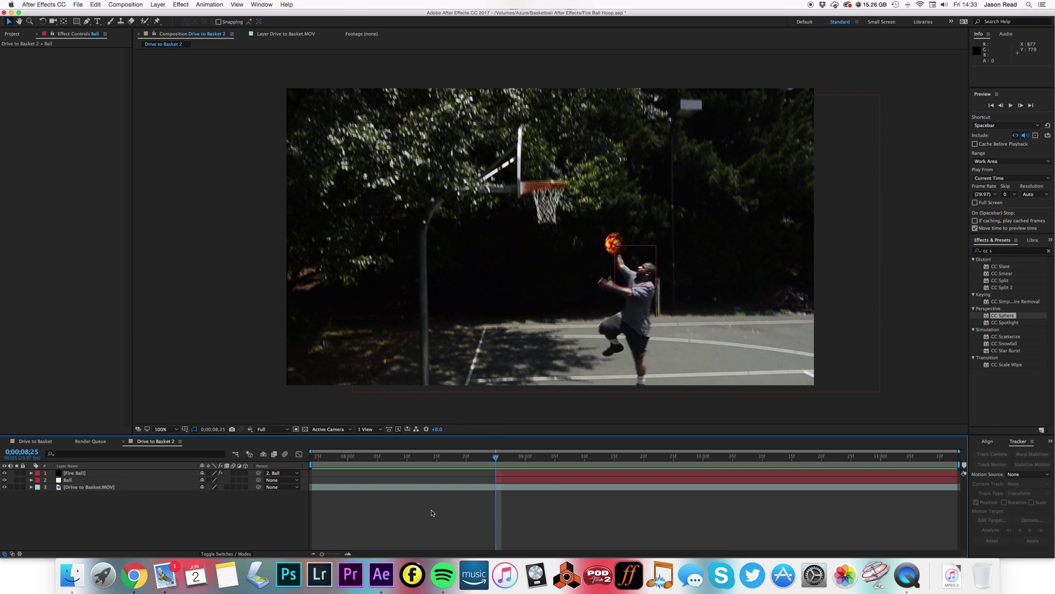
# Step: Duplicate the Drive to Basket.MOV layer and trim the upper copy's start to 0;00;09;13
pyautogui.click(518, 487)
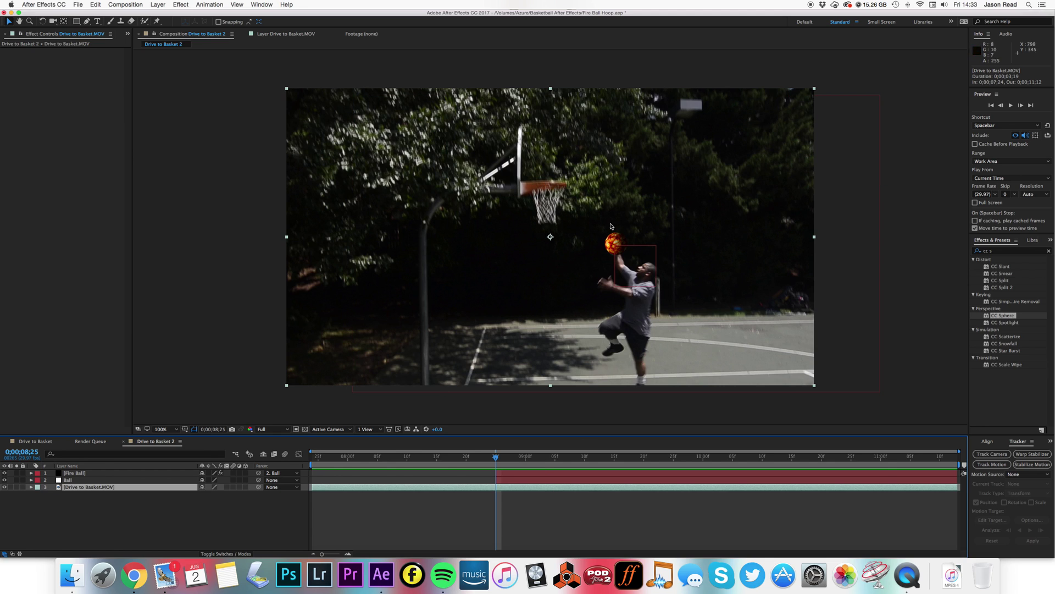
pyautogui.moveTo(494, 458)
pyautogui.mouseDown()
pyautogui.moveTo(659, 465)
pyautogui.moveTo(496, 460)
pyautogui.mouseUp()
pyautogui.press('super+d')
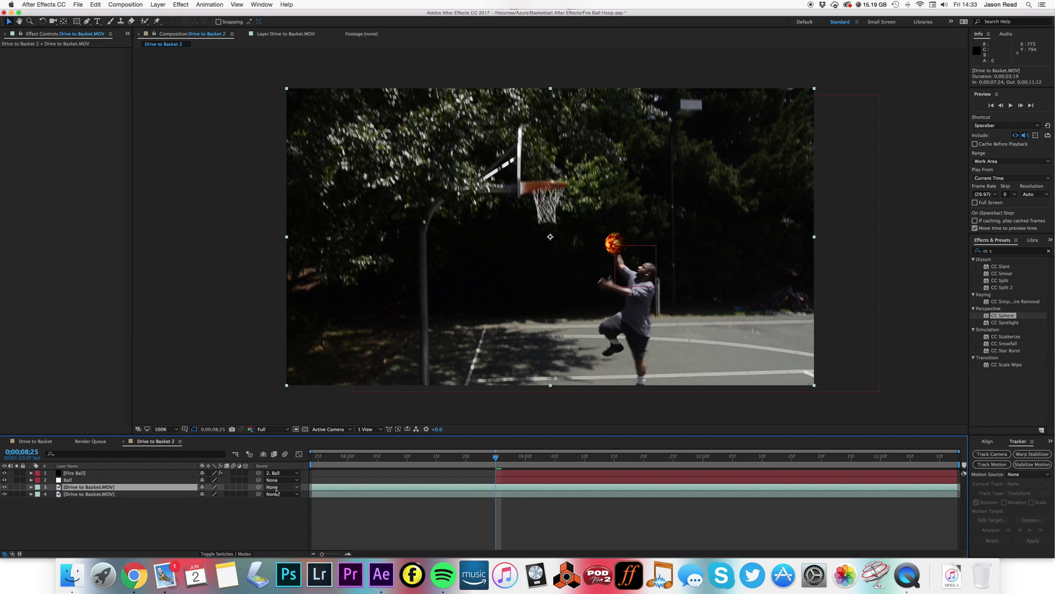
pyautogui.moveTo(499, 460); pyautogui.dragTo(602, 463)
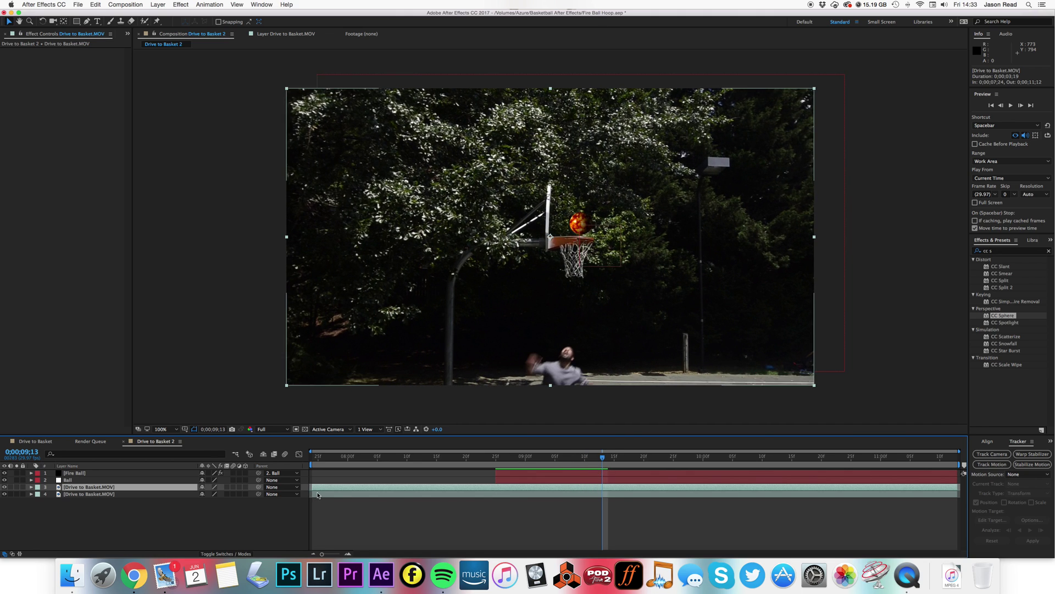
pyautogui.moveTo(312, 487); pyautogui.dragTo(602, 500)
# Step: Split the duplicated footage layer at 0;00;10;00 and delete the part after the split
pyautogui.moveTo(604, 458); pyautogui.dragTo(701, 465)
pyautogui.click(99, 4)
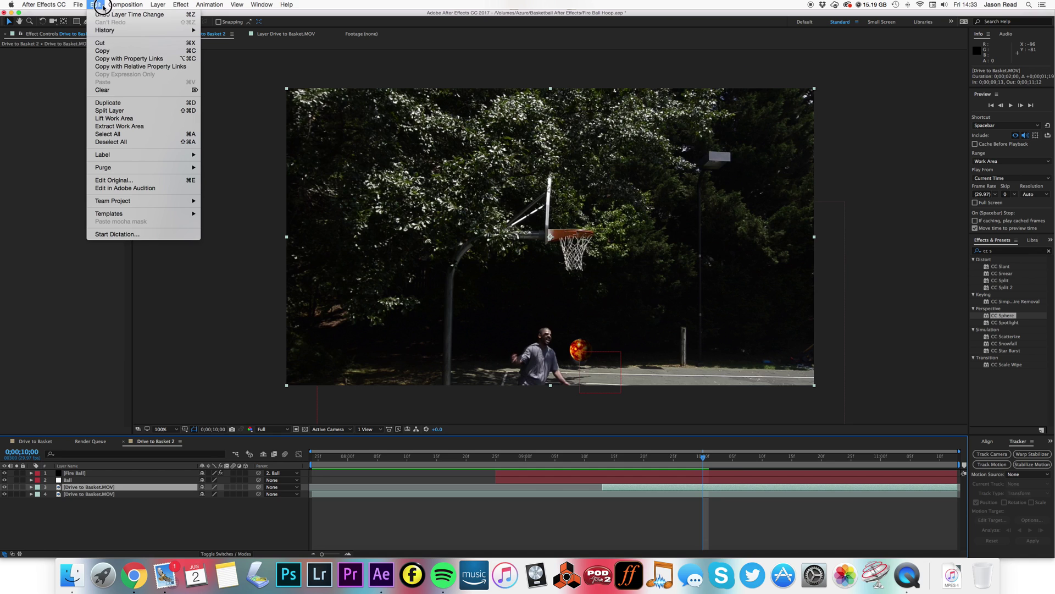
pyautogui.click(127, 113)
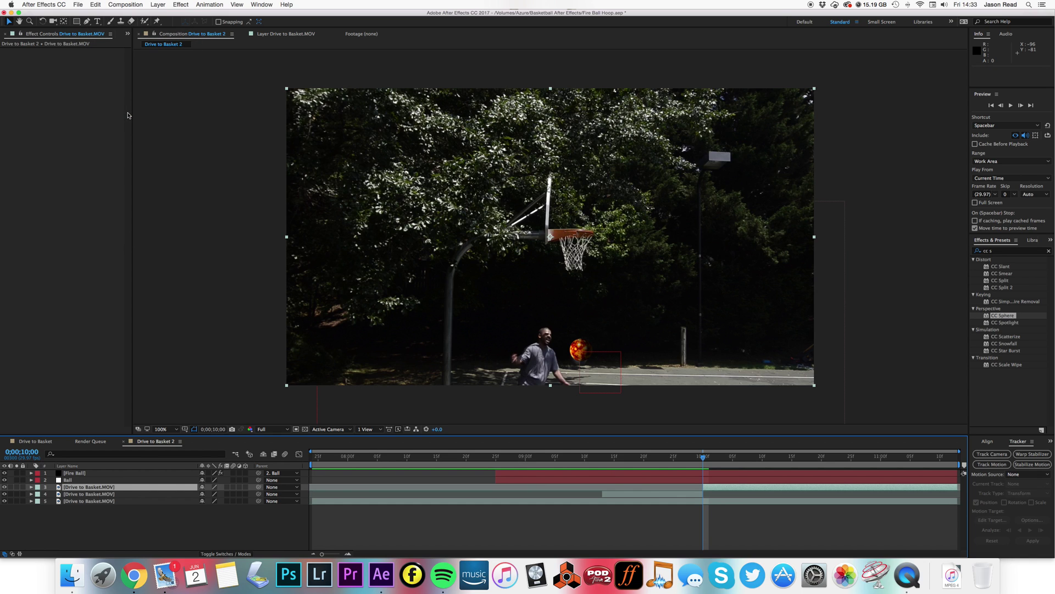
pyautogui.press('Delete')
# Step: Freeze the trimmed upper Drive to Basket.MOV layer on its frame at 0;00;09;13
pyautogui.moveTo(616, 460); pyautogui.dragTo(610, 470)
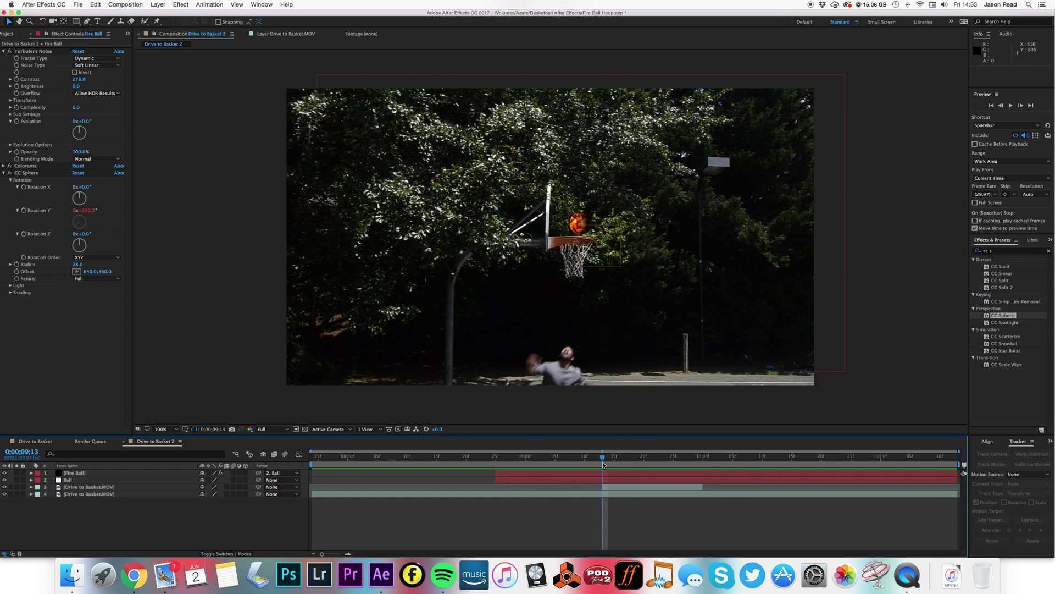
pyautogui.click(630, 494)
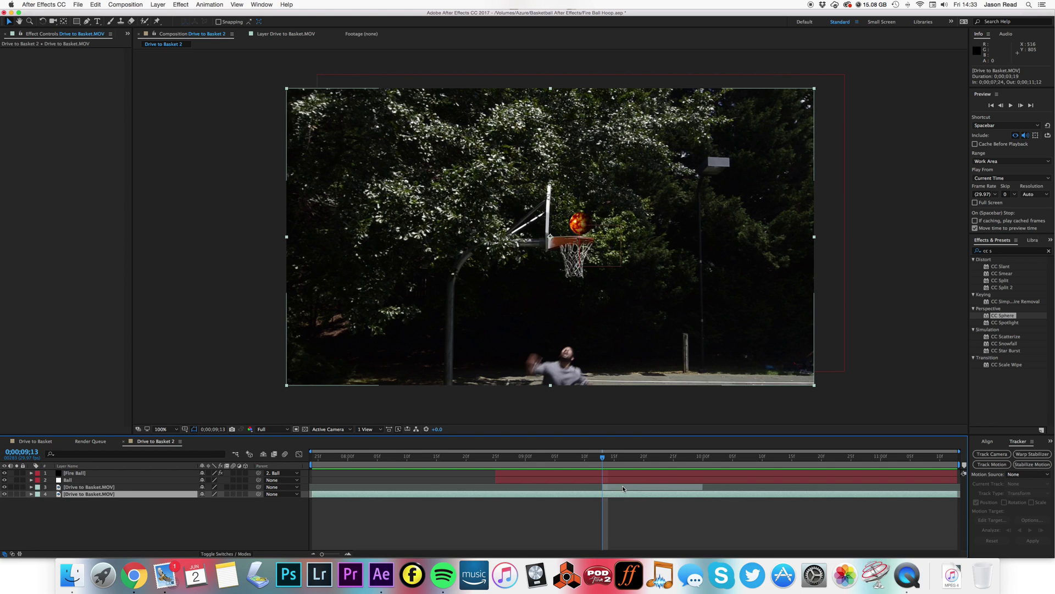
pyautogui.click(623, 487)
pyautogui.click(161, 4)
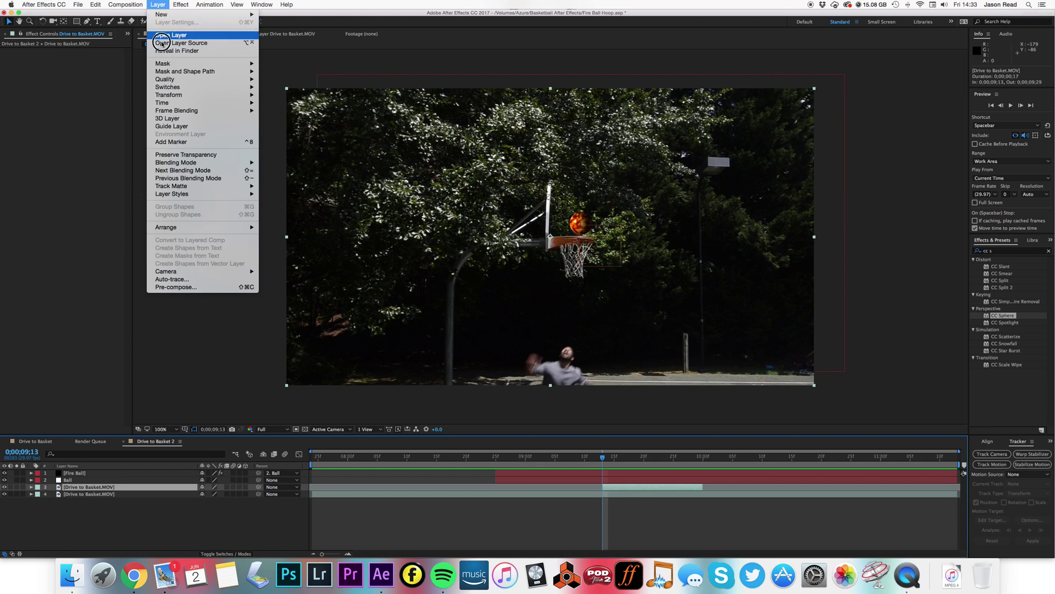
pyautogui.moveTo(176, 95)
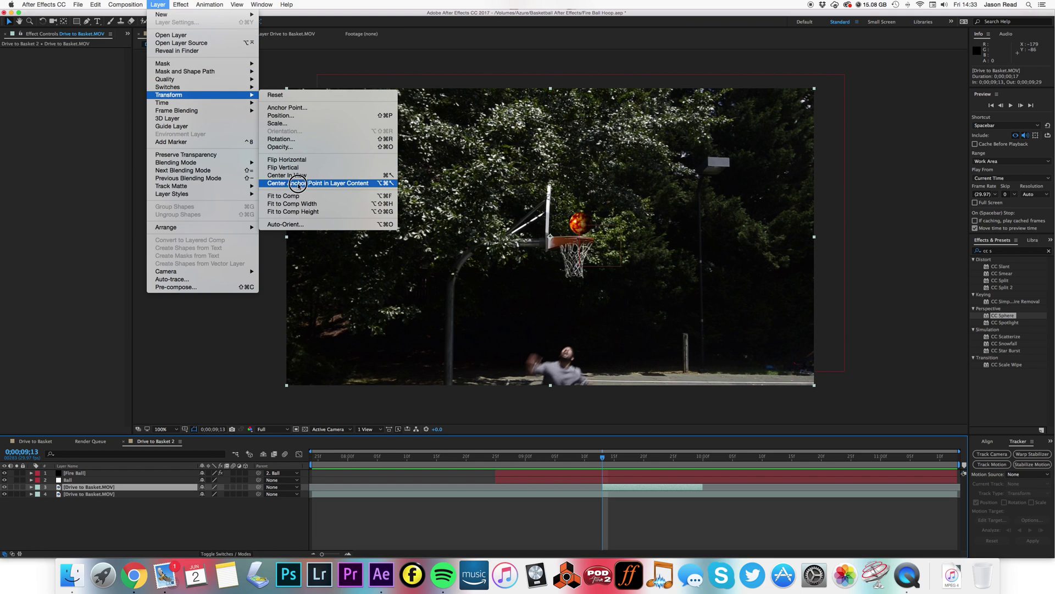
pyautogui.moveTo(230, 104)
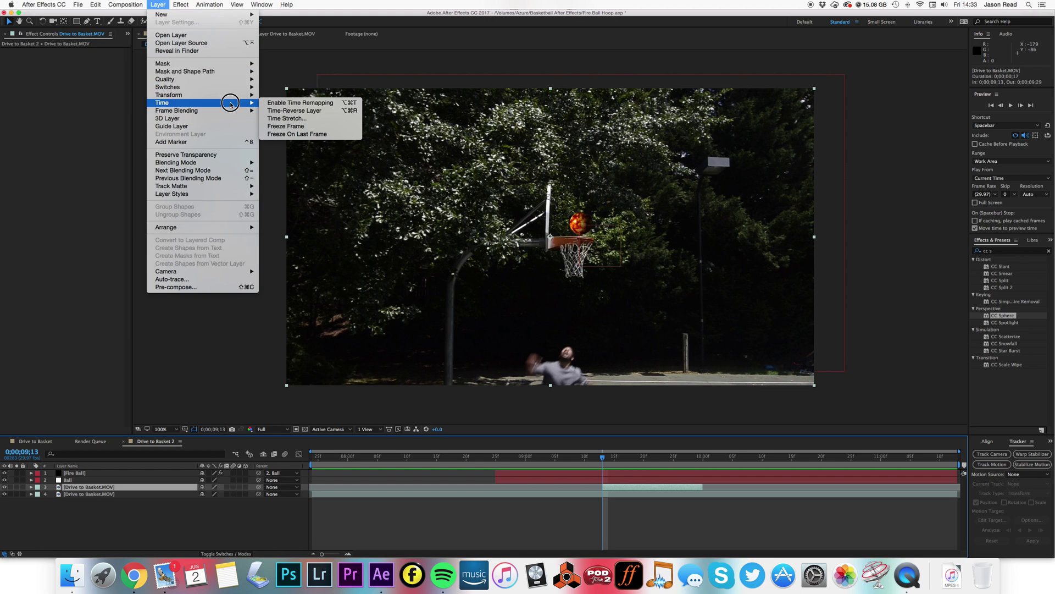
pyautogui.click(277, 127)
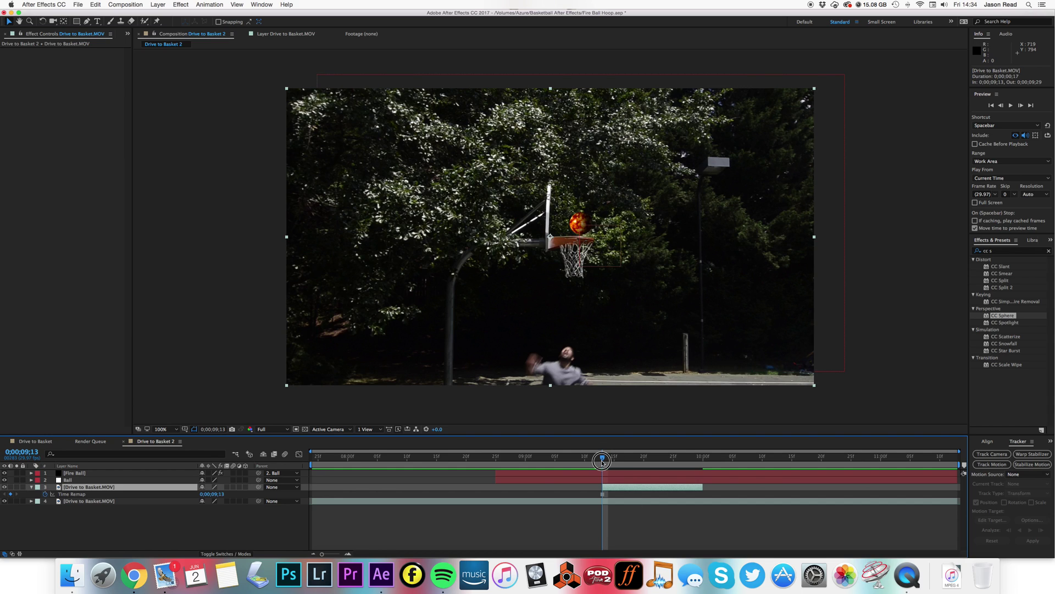
# Step: Draw a closed Pen tool mask around the rim and net on the frozen Drive to Basket.MOV layer
pyautogui.click(87, 22)
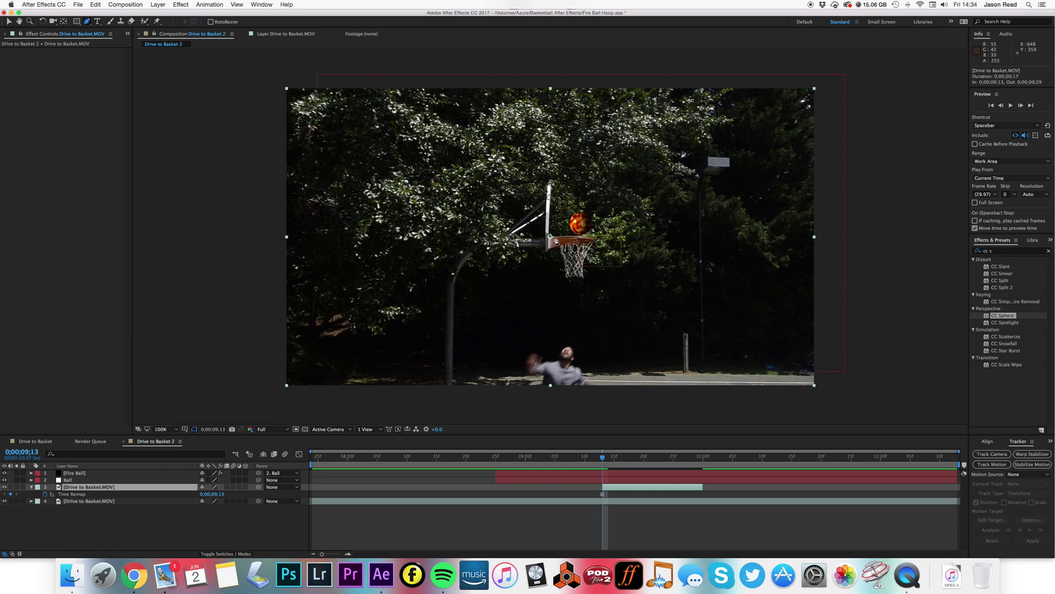
pyautogui.click(554, 237)
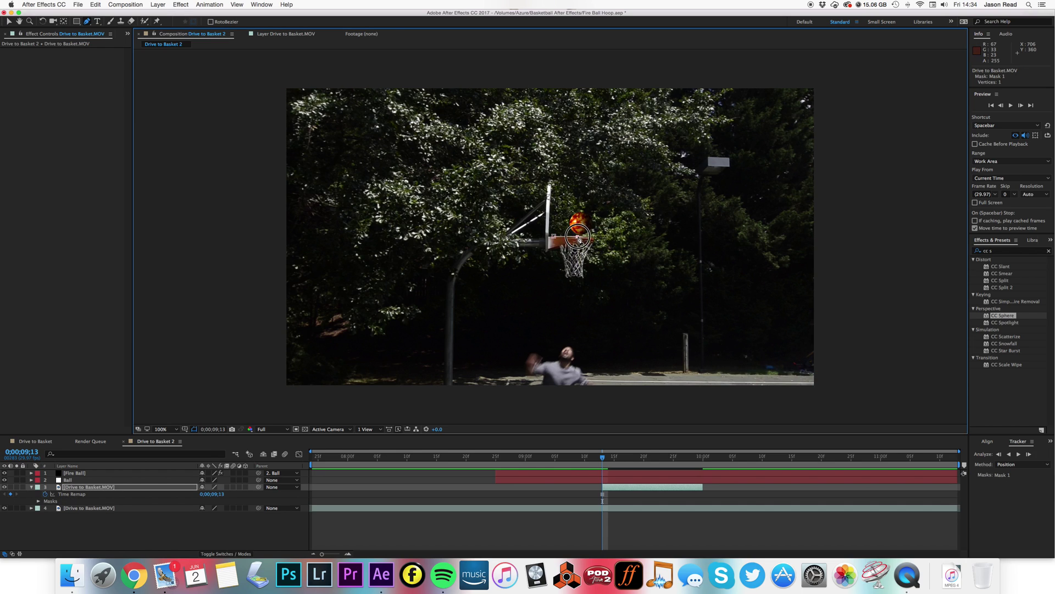
pyautogui.click(594, 240)
pyautogui.click(591, 255)
pyautogui.click(586, 279)
pyautogui.click(577, 283)
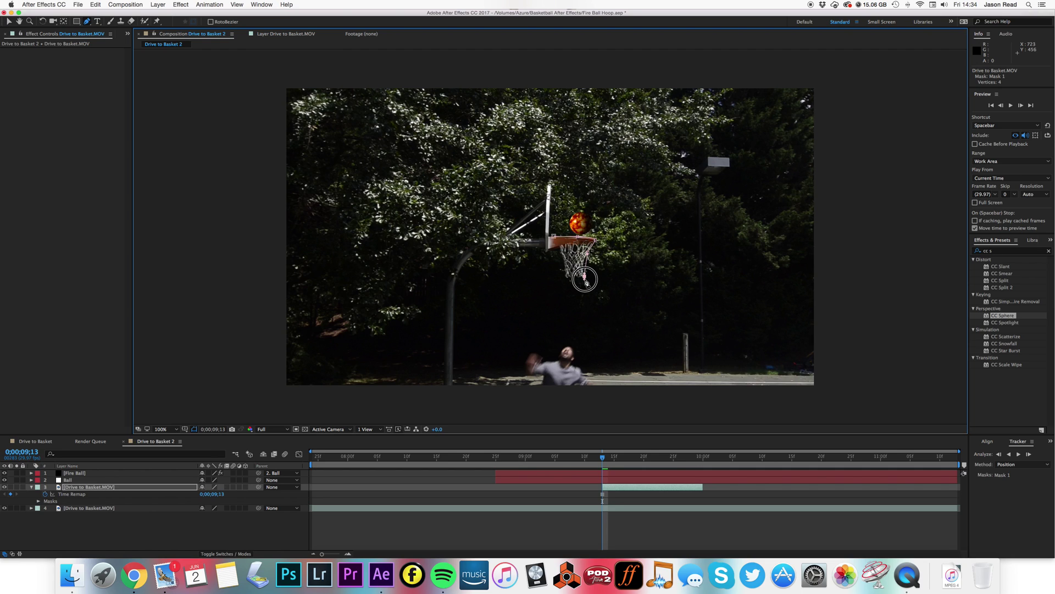
pyautogui.click(565, 278)
pyautogui.click(565, 263)
pyautogui.click(563, 256)
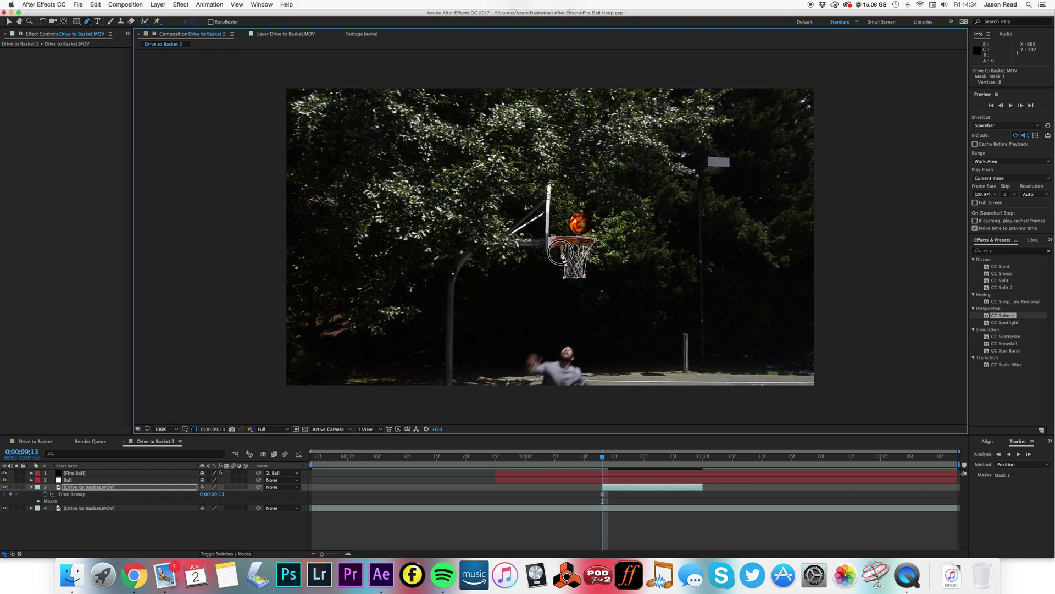
pyautogui.click(561, 249)
pyautogui.click(597, 240)
# Step: Scrub and play back the shot to check how the masked hoop lines up with the footage and fireball
pyautogui.moveTo(603, 458); pyautogui.dragTo(655, 459)
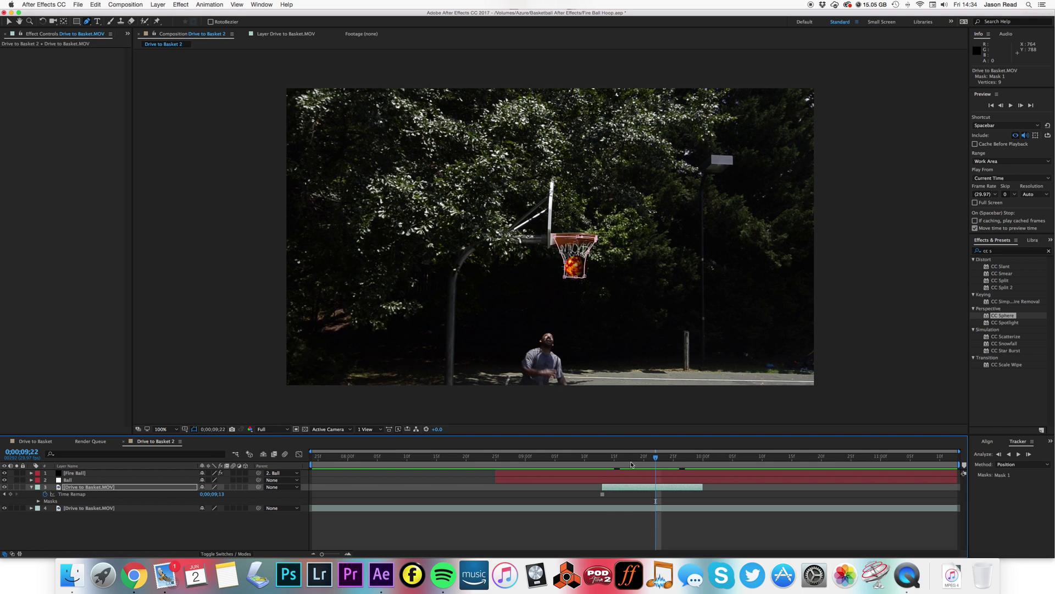
pyautogui.press('space')
pyautogui.press('space')
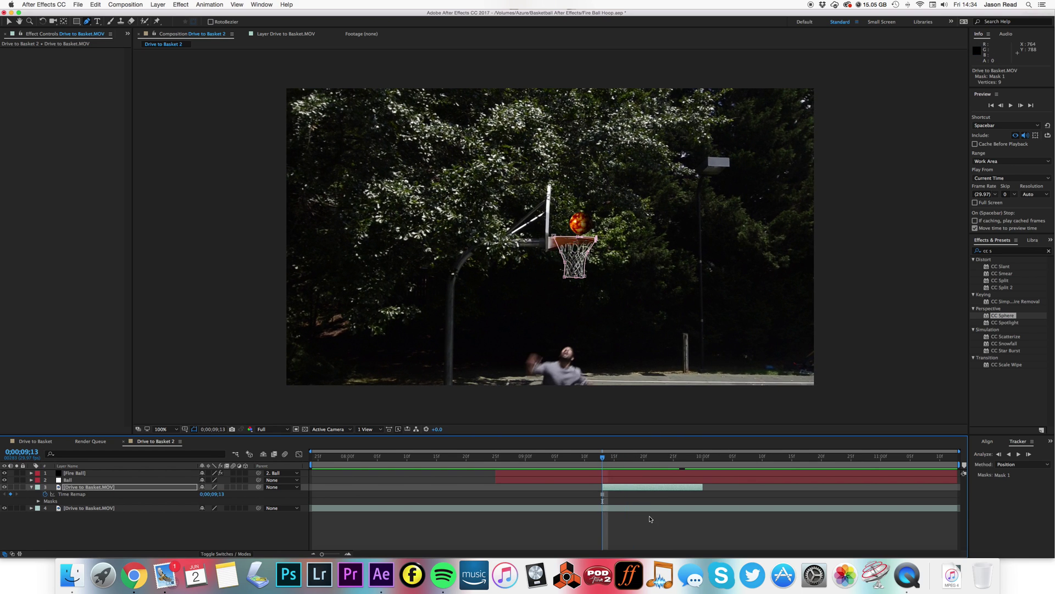
pyautogui.click(650, 519)
pyautogui.click(642, 491)
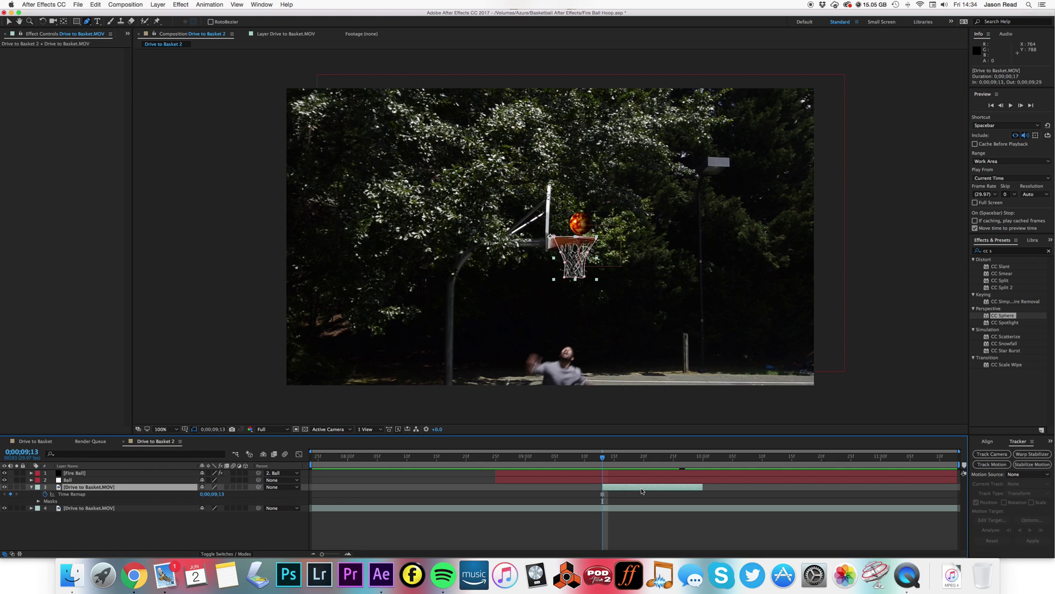
# Step: Set up motion tracking on the full-length Drive to Basket.MOV layer at 0;00;09;13, placing the track point where the rim meets the backboard
pyautogui.moveTo(603, 458)
pyautogui.mouseDown()
pyautogui.moveTo(593, 457)
pyautogui.moveTo(604, 457)
pyautogui.mouseUp()
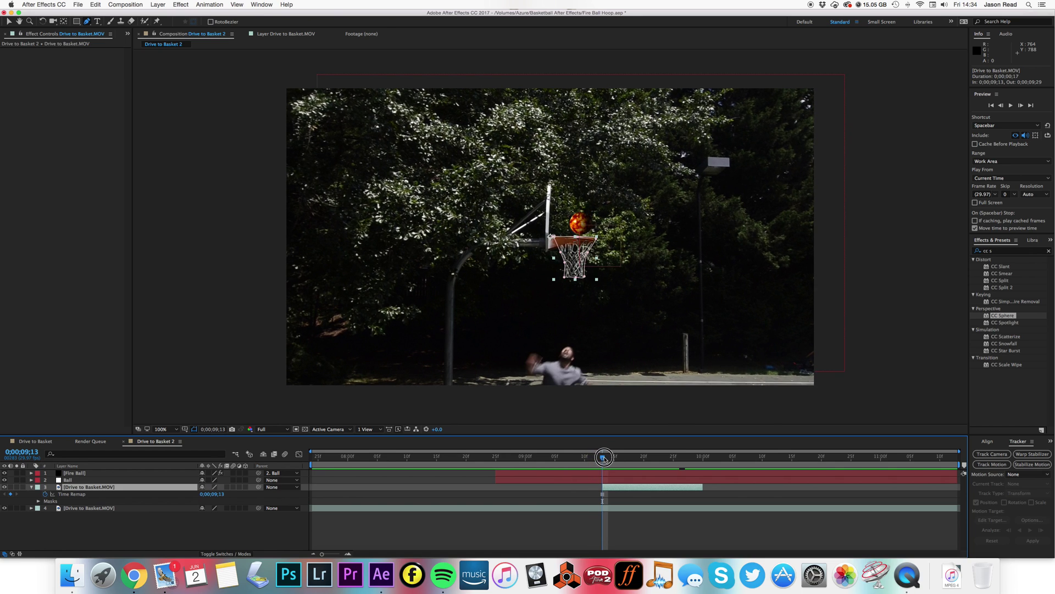
pyautogui.rightClick(623, 509)
pyautogui.click(650, 515)
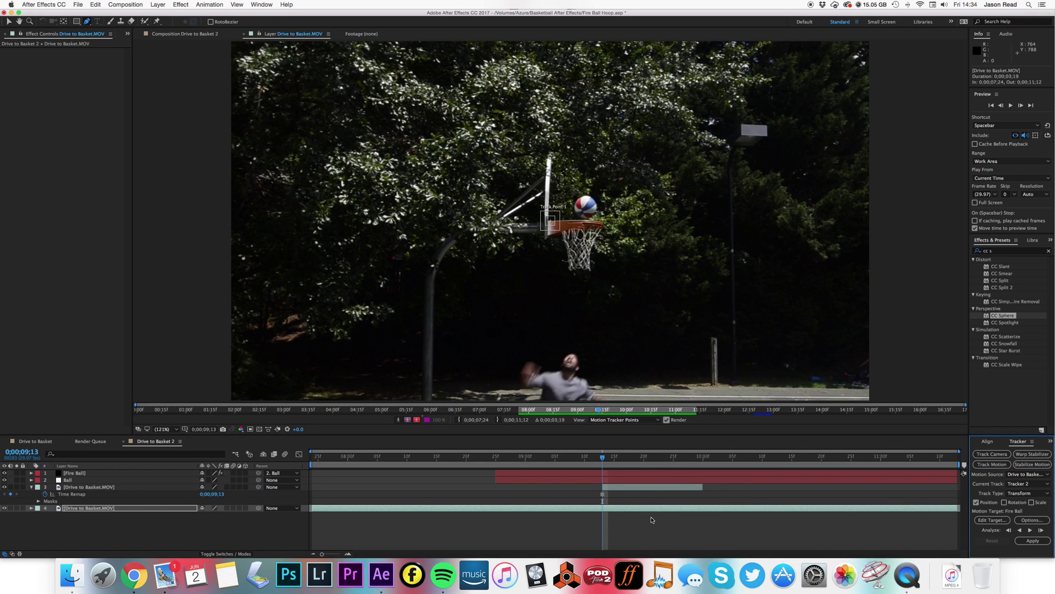
pyautogui.click(555, 228)
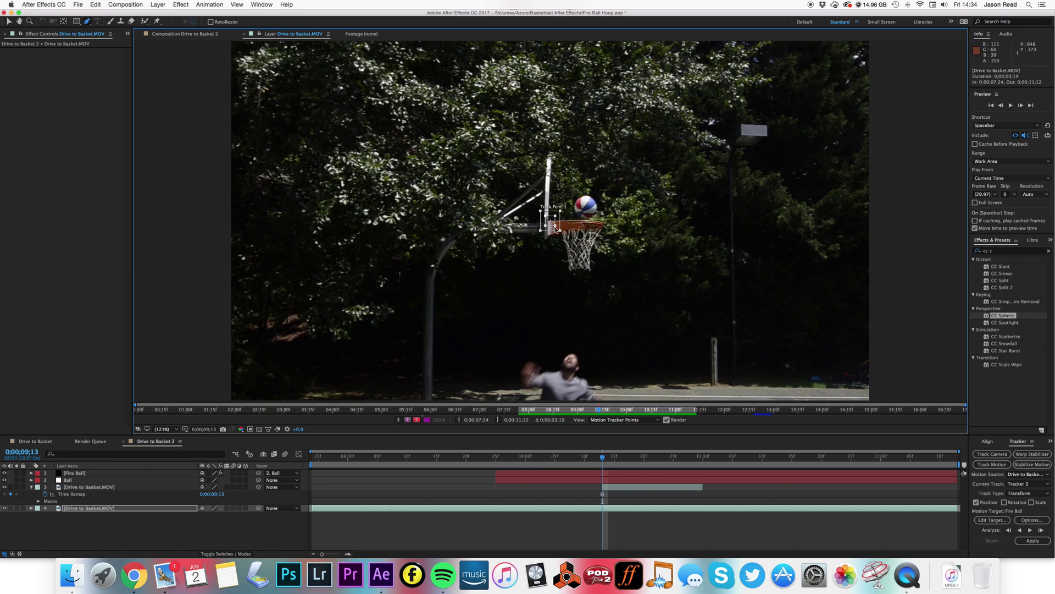
pyautogui.moveTo(559, 232); pyautogui.dragTo(557, 232)
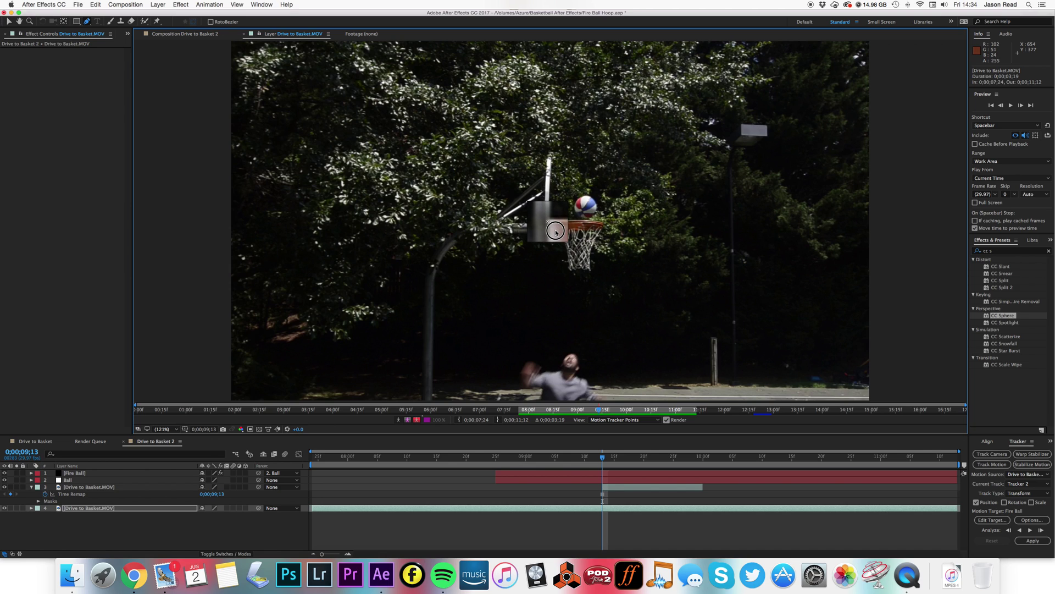
# Step: Add a null object named Net and trim its start to 0;00;09;13
pyautogui.click(159, 5)
pyautogui.moveTo(176, 15)
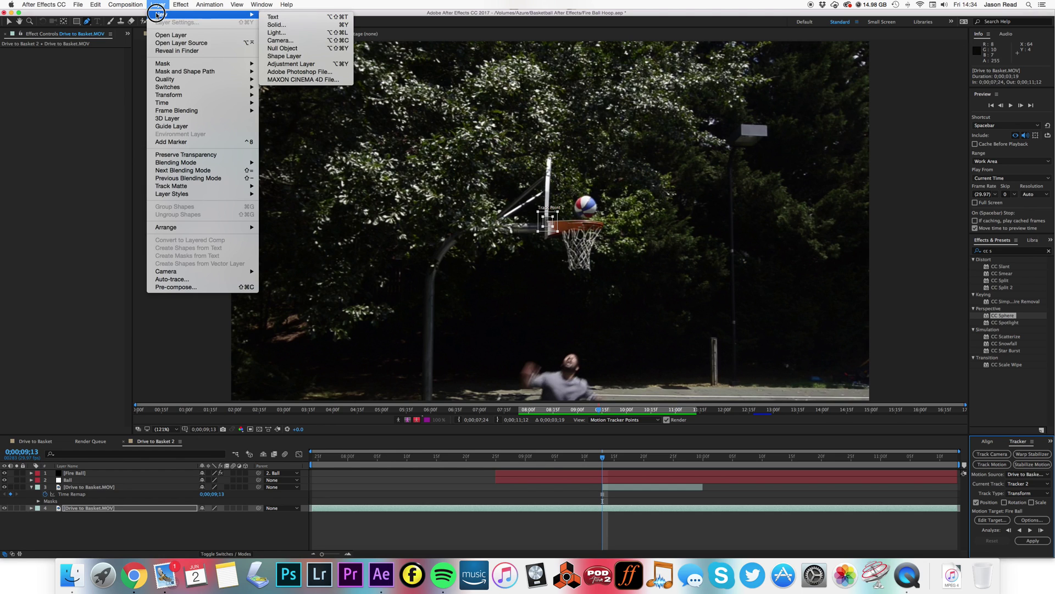
pyautogui.click(288, 42)
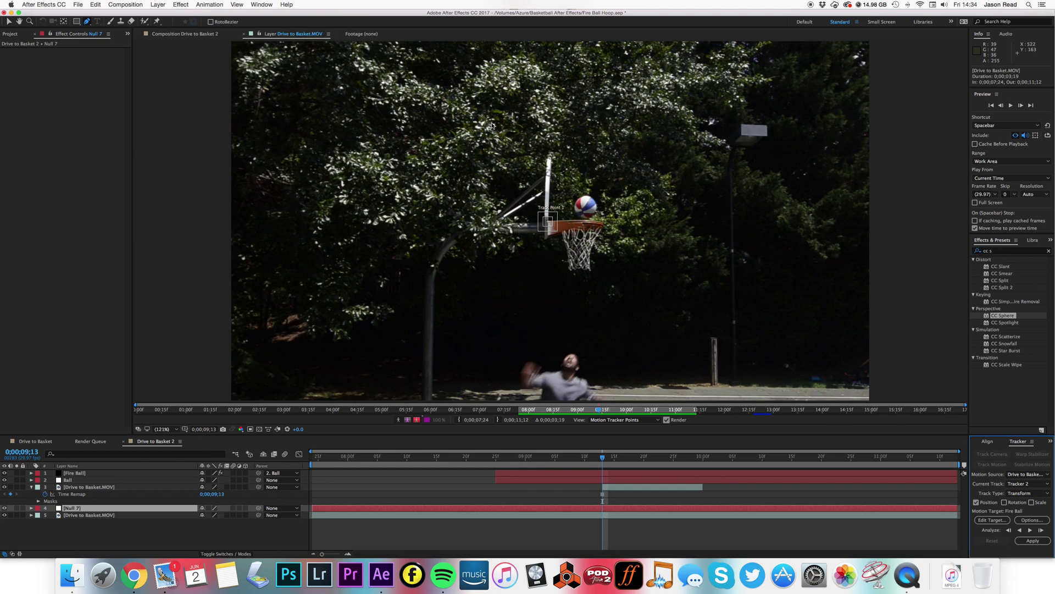
pyautogui.click(76, 509)
pyautogui.press('Return')
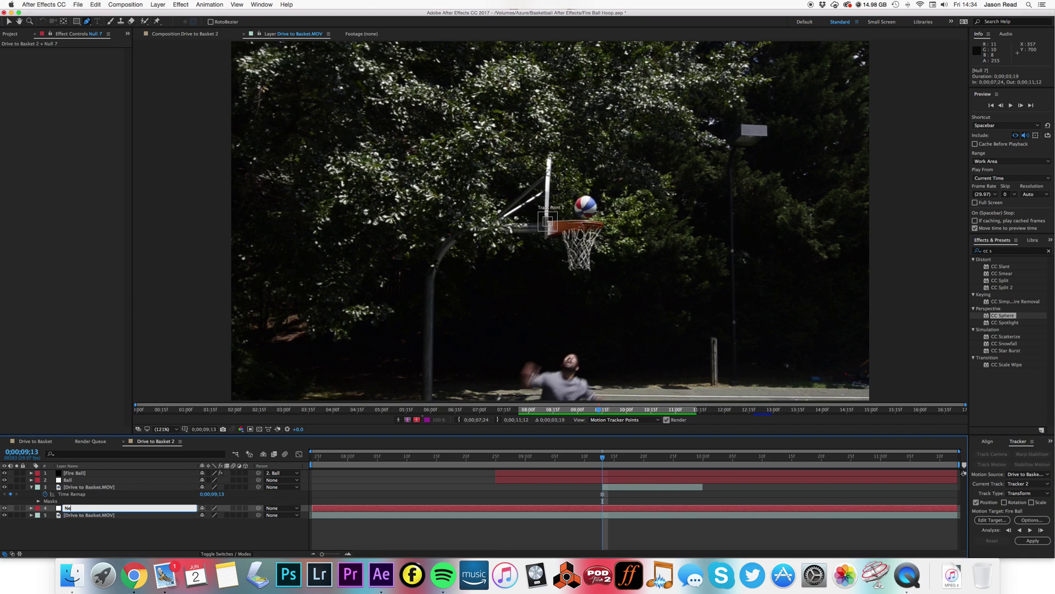
pyautogui.write('Net')
pyautogui.press('Return')
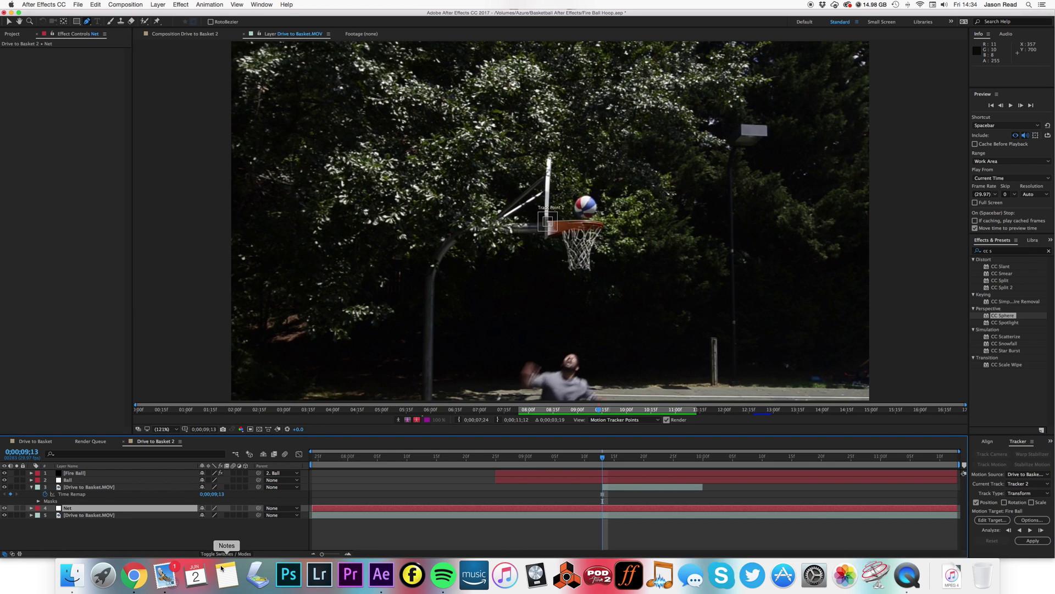
pyautogui.moveTo(313, 509); pyautogui.dragTo(602, 514)
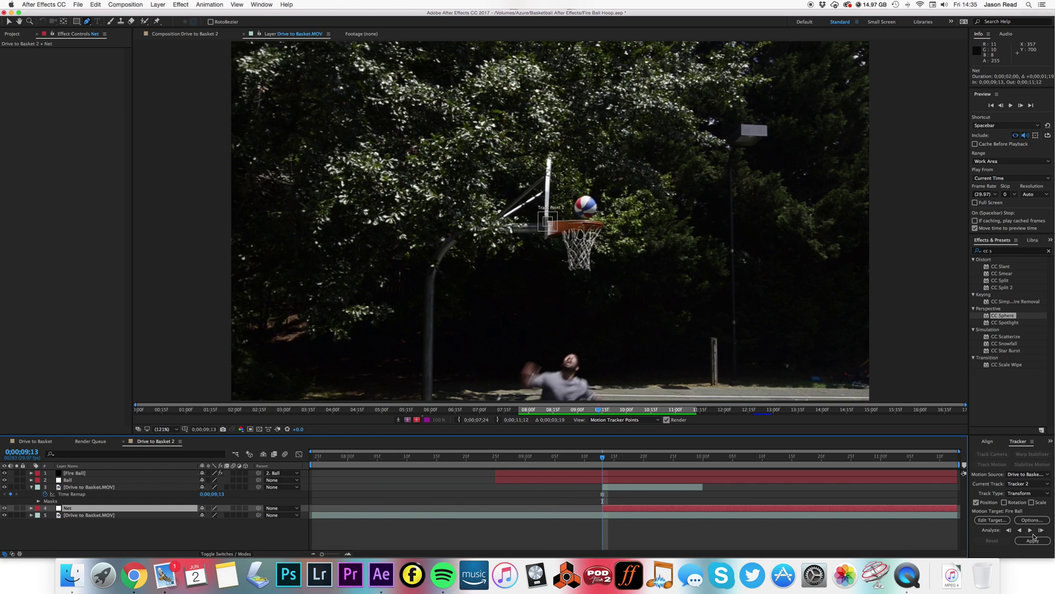
# Step: Analyze the hoop track forward to 0;00;10;11 and set its motion target to the Net layer
pyautogui.click(1031, 531)
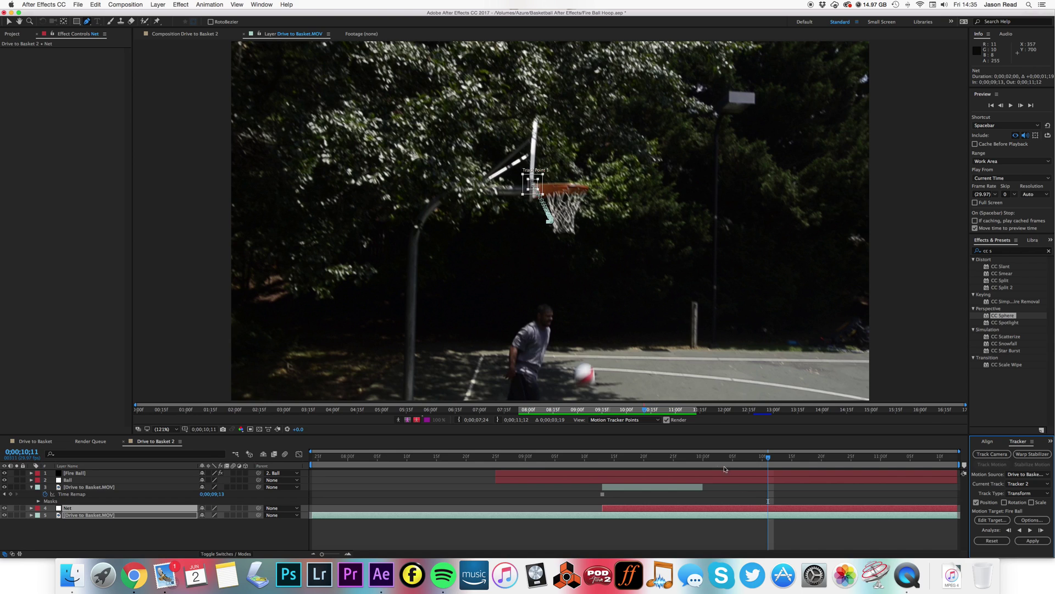
pyautogui.click(992, 520)
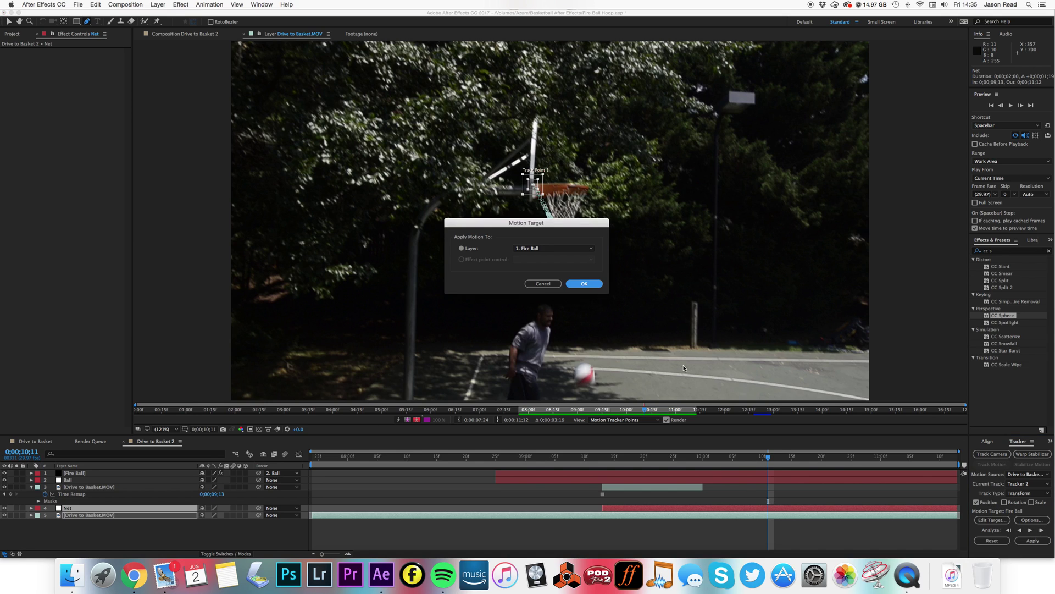
pyautogui.click(577, 248)
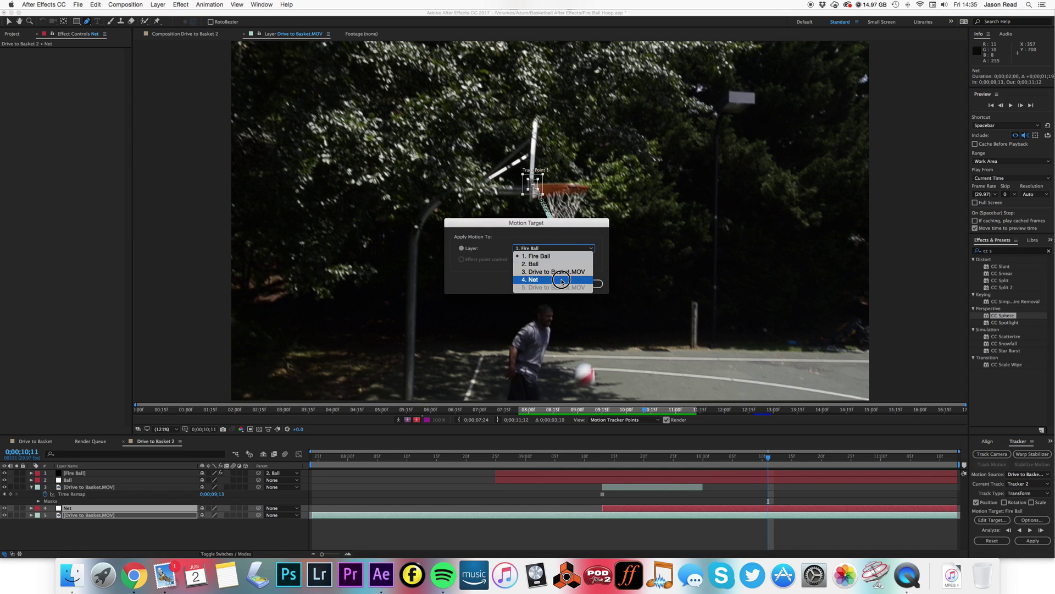
pyautogui.click(574, 278)
pyautogui.click(596, 284)
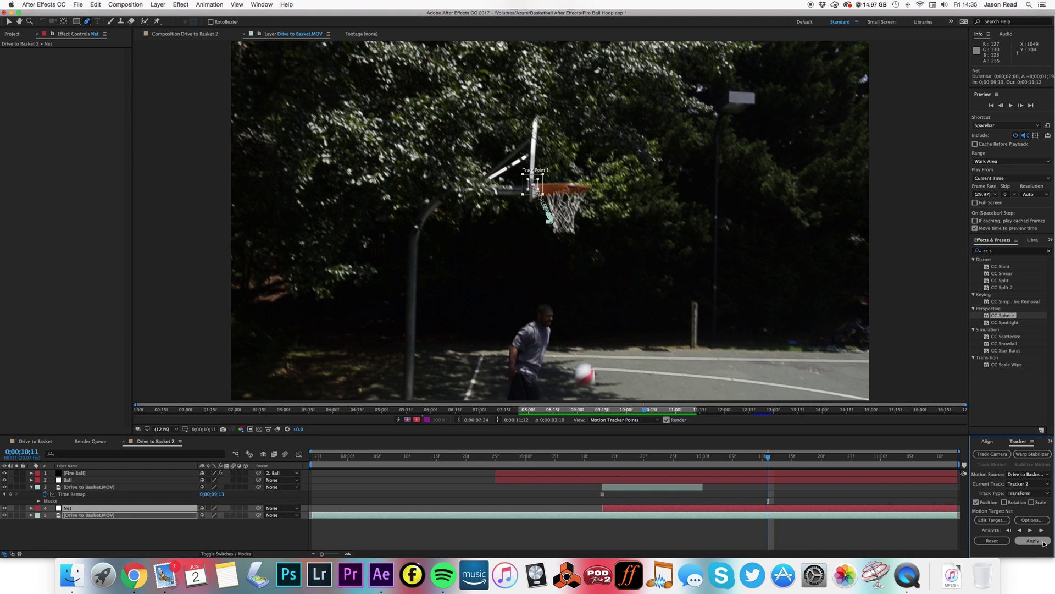
# Step: Apply the tracked motion to the Net null and collapse the properties of both Drive to Basket.MOV layers
pyautogui.click(1032, 541)
pyautogui.click(561, 264)
pyautogui.scroll(3, 223, 508)
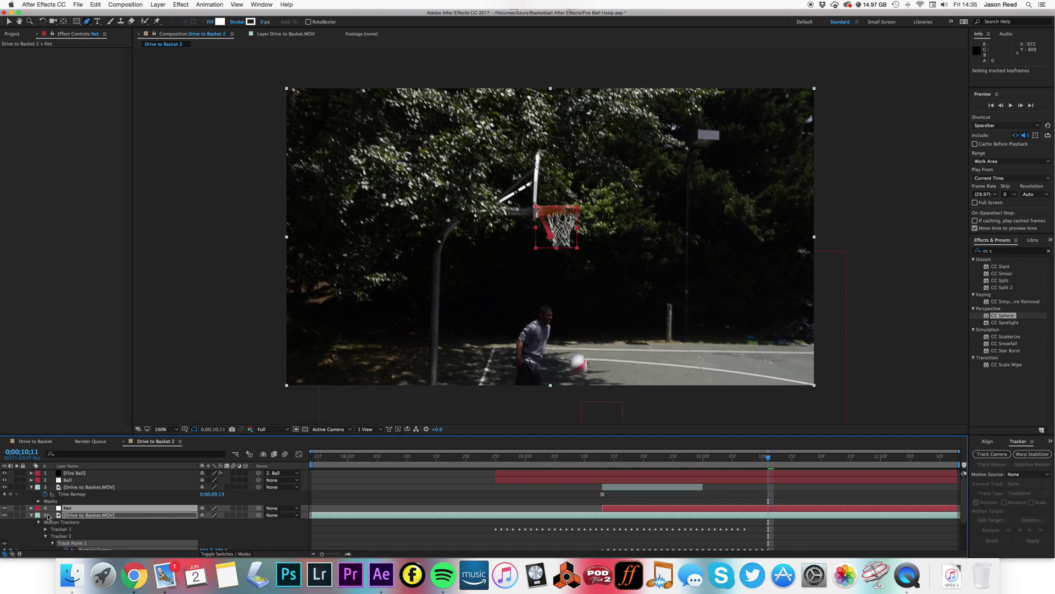
pyautogui.click(32, 515)
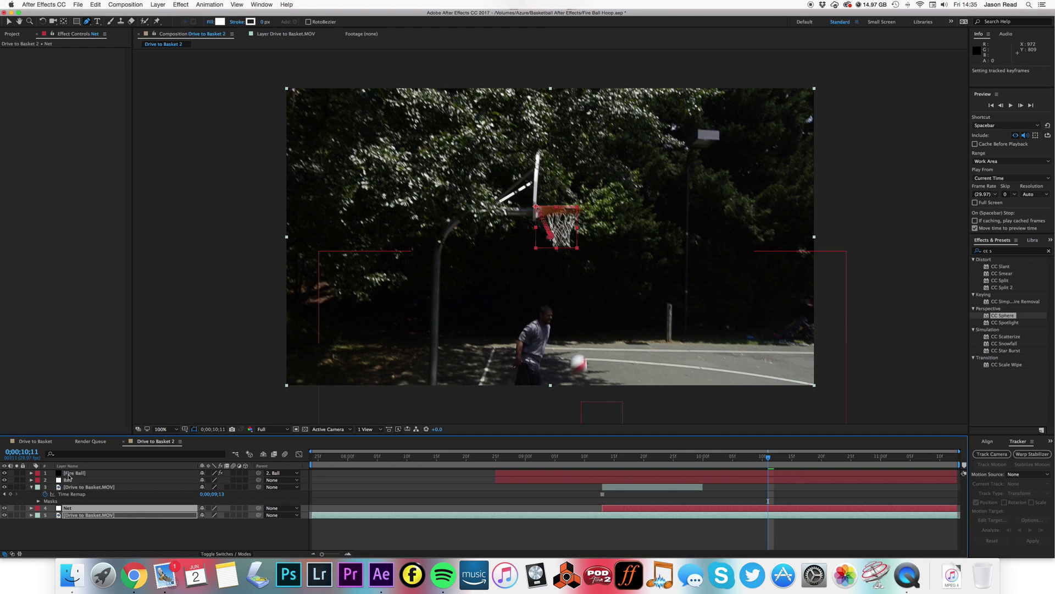
pyautogui.click(32, 487)
# Step: Try parenting the masked Drive to Basket.MOV layer to Net at 0;00;10;11 and moving it above Fire Ball, and undo both changes
pyautogui.click(81, 487)
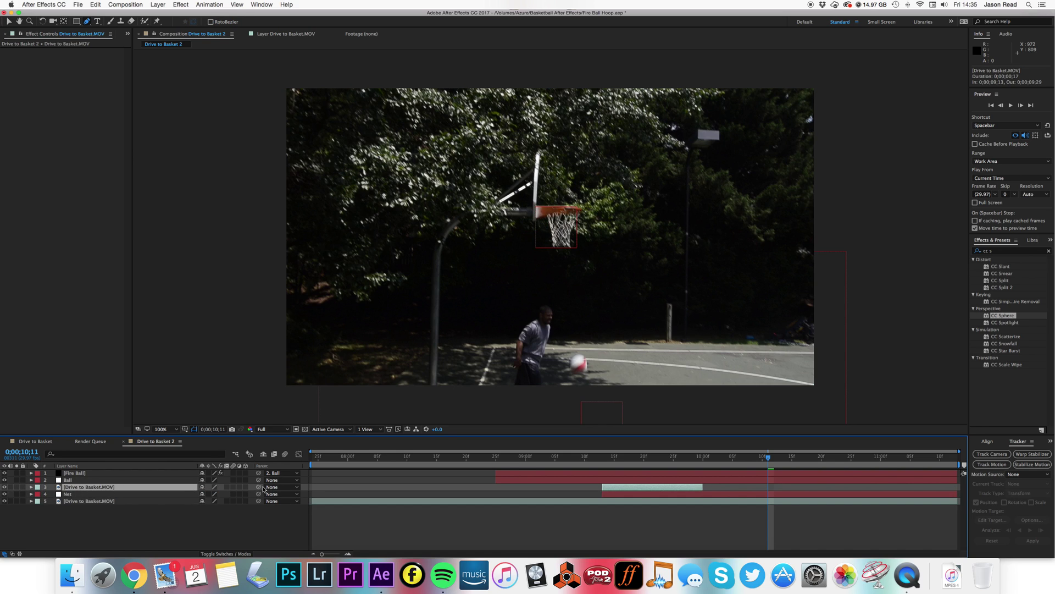
pyautogui.moveTo(259, 487)
pyautogui.mouseDown()
pyautogui.moveTo(130, 496)
pyautogui.moveTo(118, 471)
pyautogui.mouseUp()
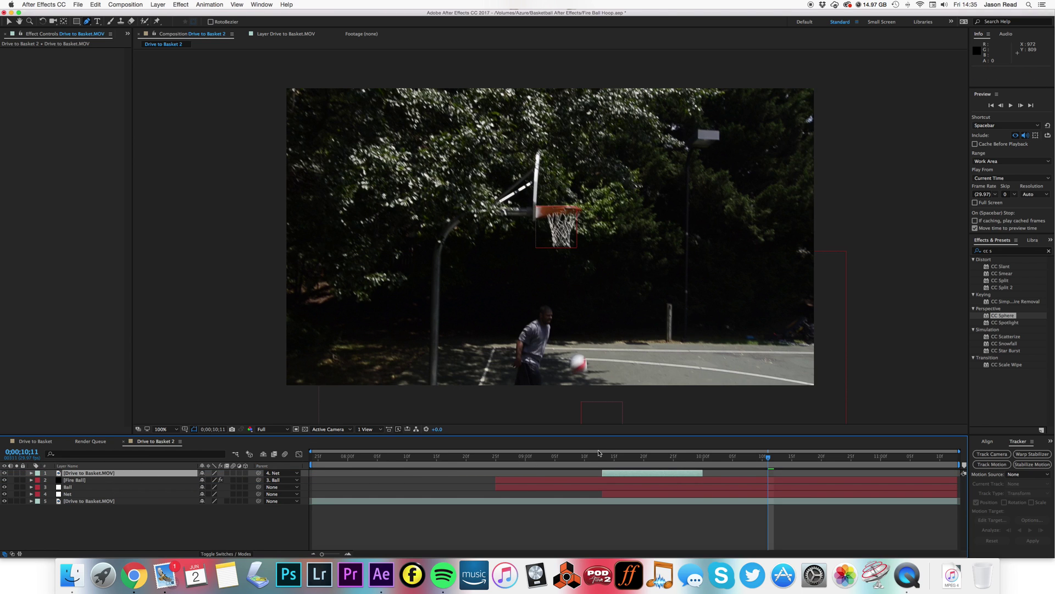
pyautogui.moveTo(599, 455)
pyautogui.mouseDown()
pyautogui.moveTo(624, 456)
pyautogui.moveTo(603, 456)
pyautogui.mouseUp()
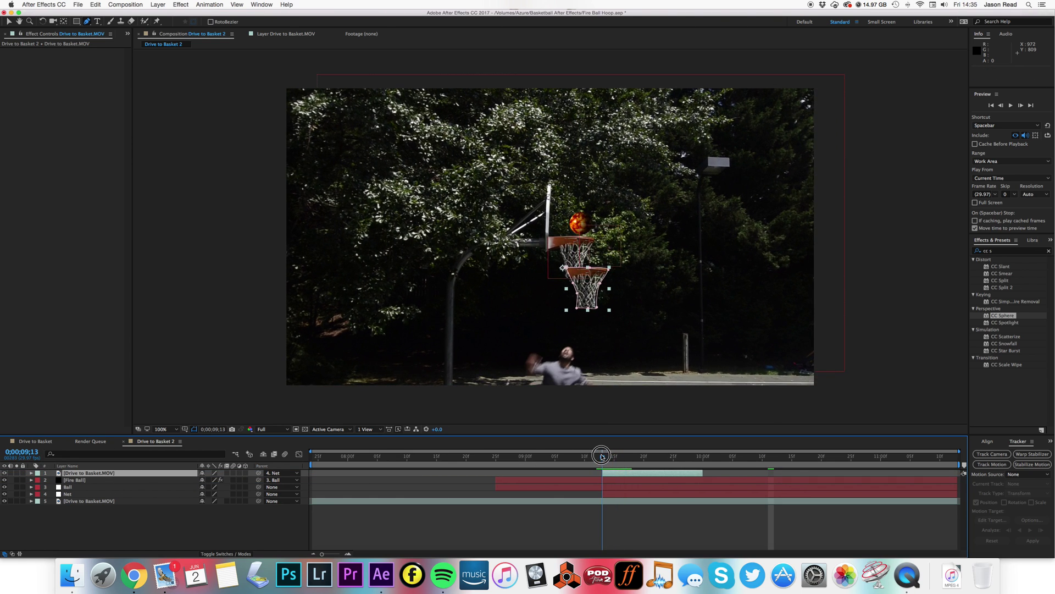
pyautogui.click(615, 493)
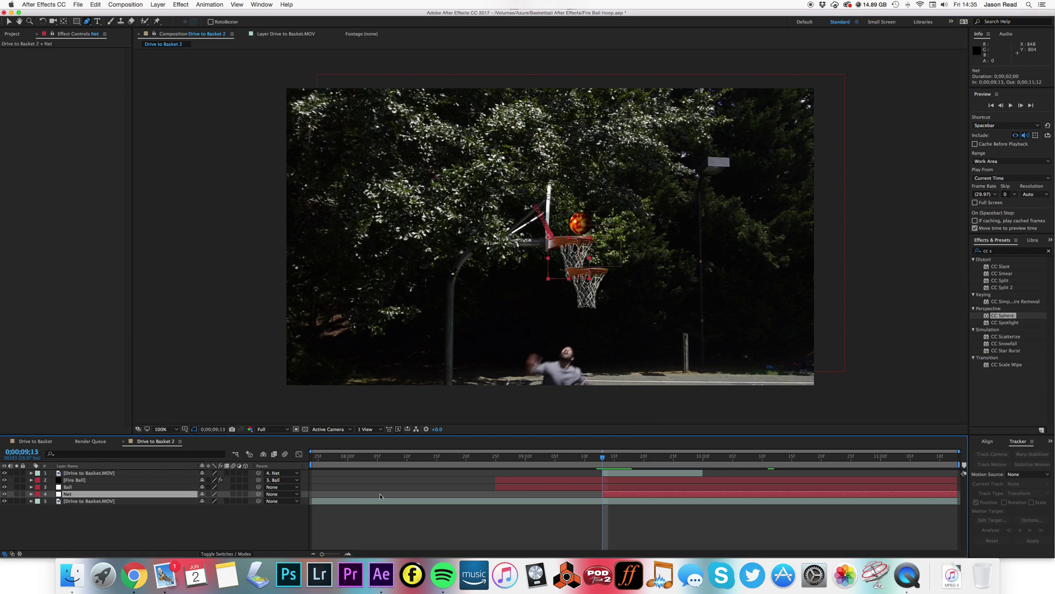
pyautogui.click(623, 475)
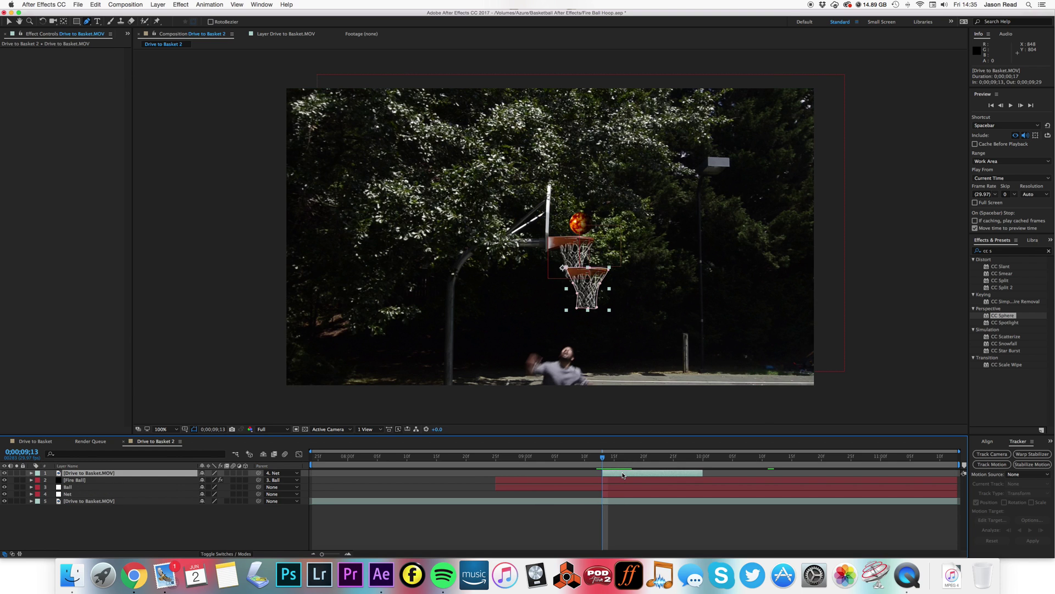
pyautogui.moveTo(623, 475); pyautogui.dragTo(608, 459)
pyautogui.click(614, 460)
pyautogui.click(766, 458)
# Step: Parent the masked Drive to Basket.MOV layer to Net at 0;00;09;14 and play back the shot
pyautogui.click(612, 458)
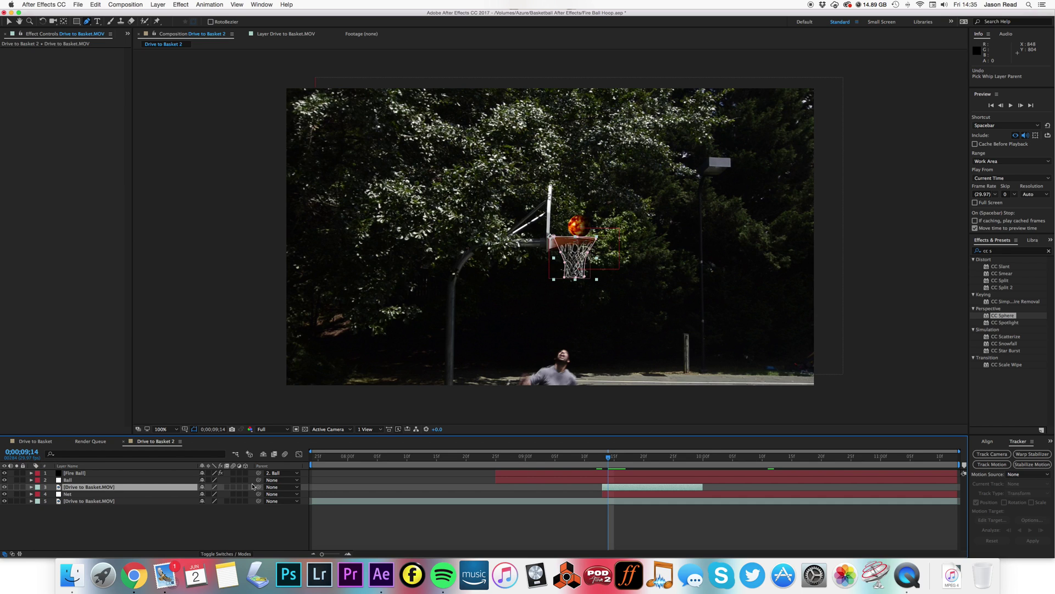
pyautogui.moveTo(258, 488); pyautogui.dragTo(193, 496)
pyautogui.click(569, 539)
pyautogui.press('space')
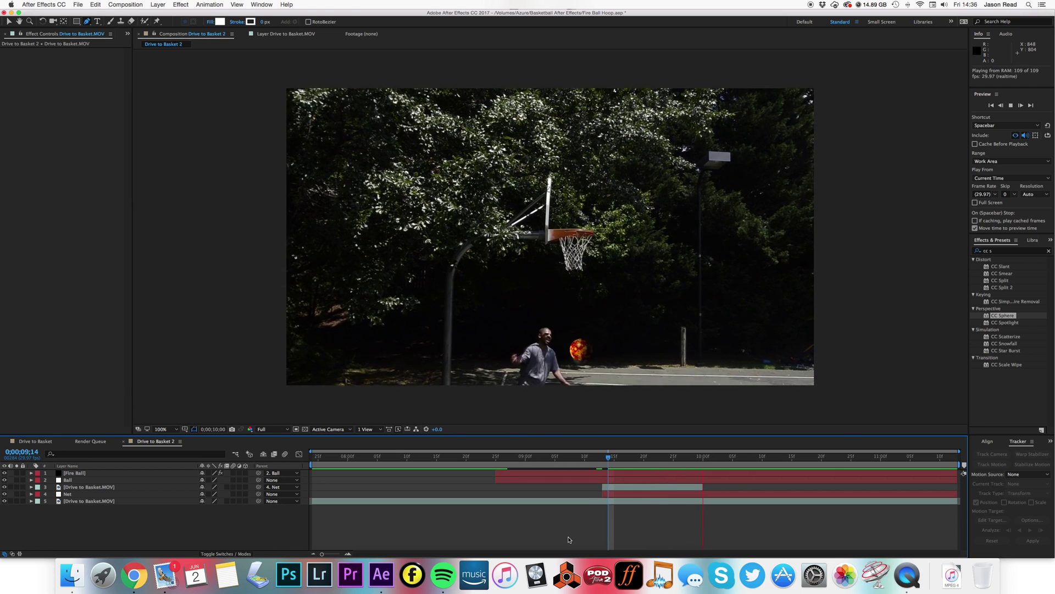
# Step: Play back the shot from 0;00;09;13 to check the parented net layer against the footage
pyautogui.moveTo(607, 460); pyautogui.dragTo(602, 459)
pyautogui.click(617, 487)
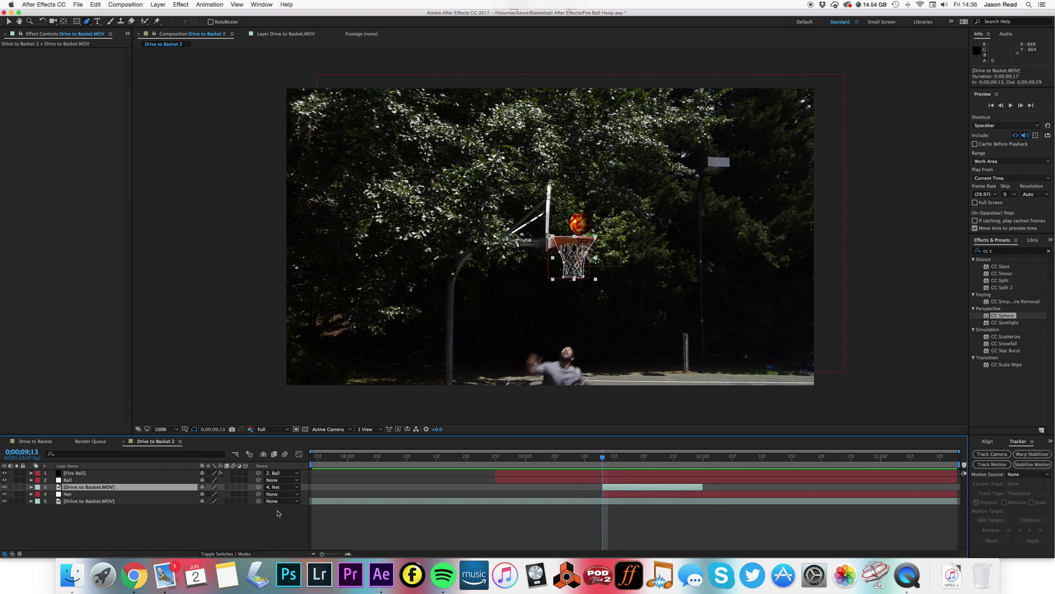
pyautogui.click(482, 535)
pyautogui.press('space')
pyautogui.press('space')
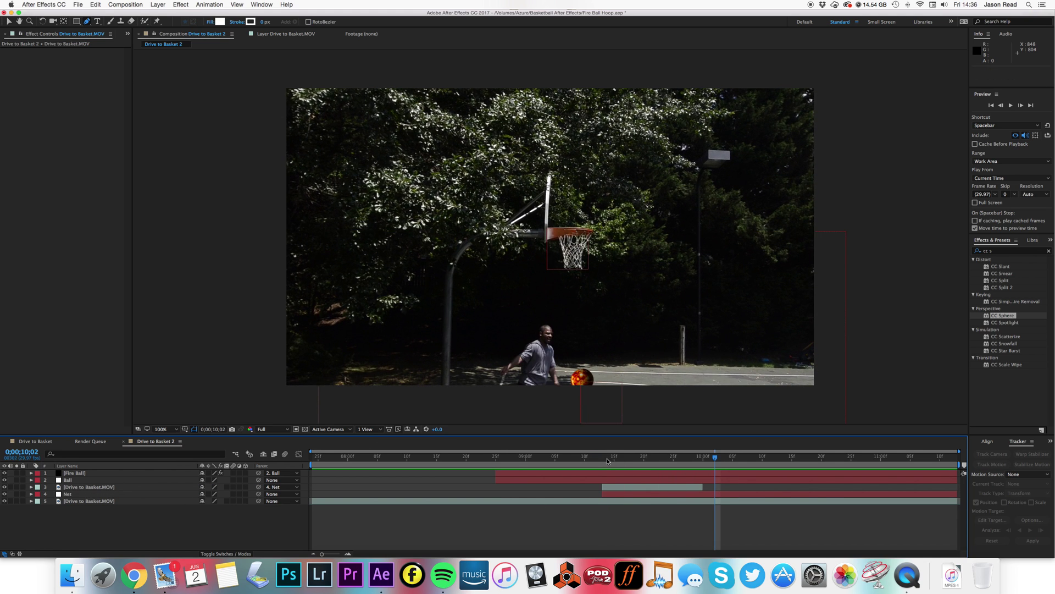
# Step: Move the masked Drive to Basket.MOV layer above Fire Ball and inspect its net mask at 0;00;09;20
pyautogui.moveTo(608, 461)
pyautogui.mouseDown()
pyautogui.moveTo(667, 462)
pyautogui.moveTo(602, 464)
pyautogui.moveTo(621, 463)
pyautogui.mouseUp()
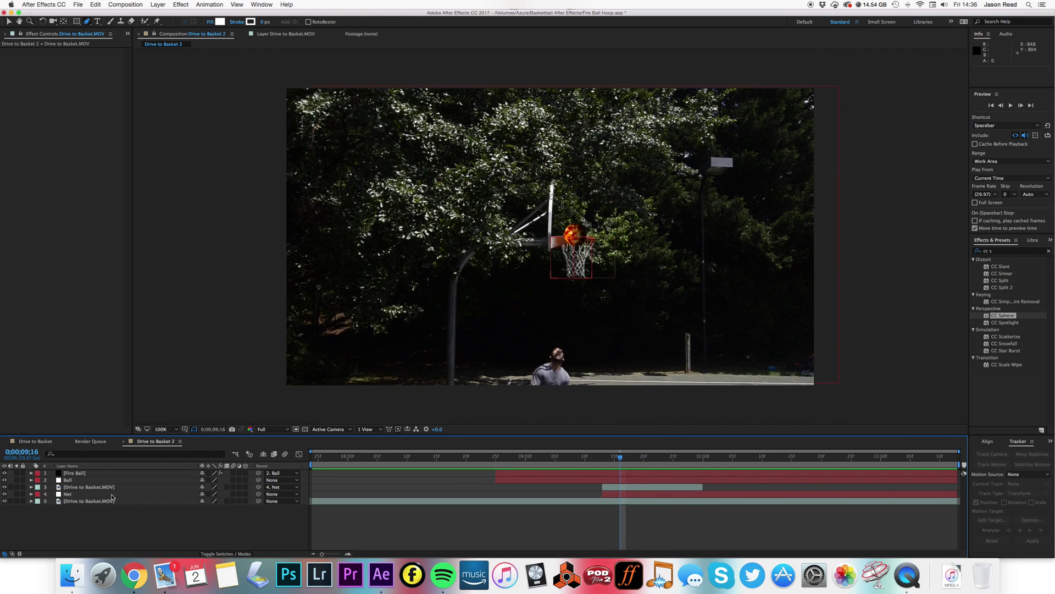
pyautogui.moveTo(97, 487); pyautogui.dragTo(96, 472)
pyautogui.moveTo(626, 460)
pyautogui.mouseDown()
pyautogui.moveTo(604, 460)
pyautogui.moveTo(644, 459)
pyautogui.mouseUp()
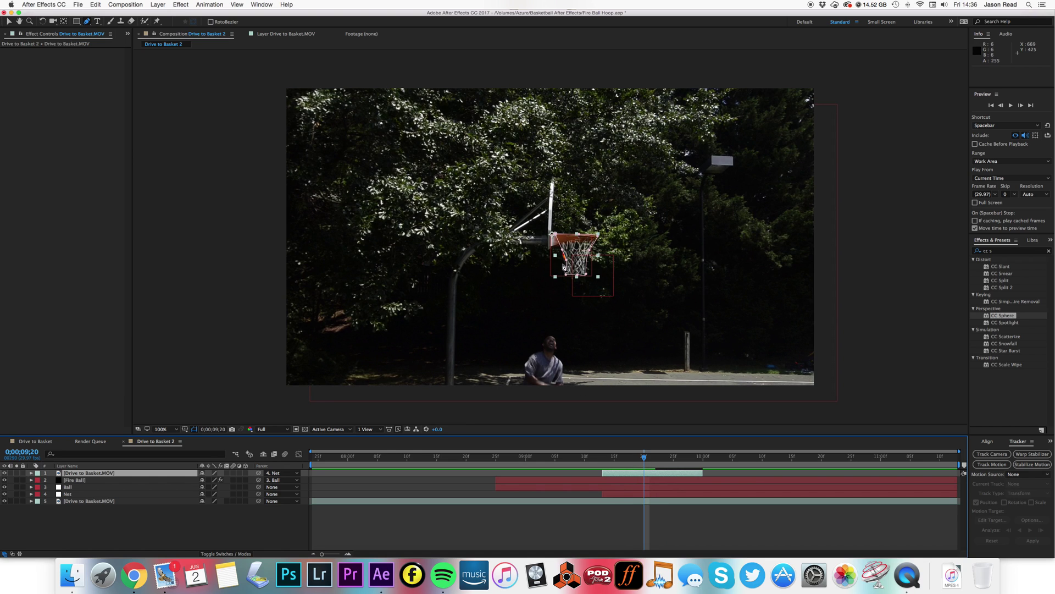
pyautogui.click(569, 268)
pyautogui.moveTo(569, 267); pyautogui.dragTo(565, 257)
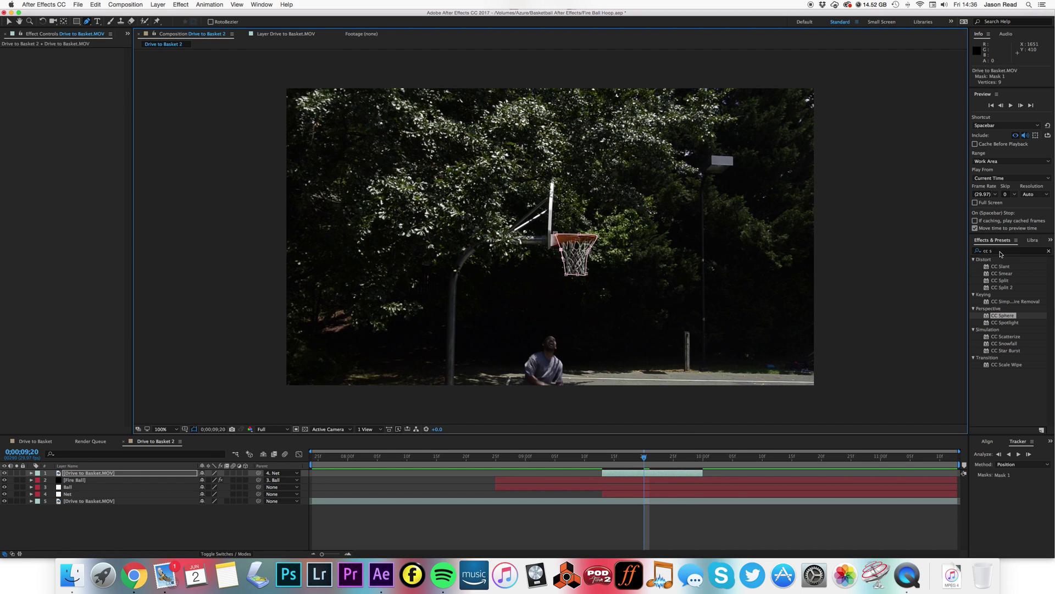
# Step: Apply the Extract effect to the masked Drive to Basket.MOV layer with Black Point 59 and White Point 253, and preview it from 0;00;09;13
pyautogui.click(977, 252)
pyautogui.write('extr')
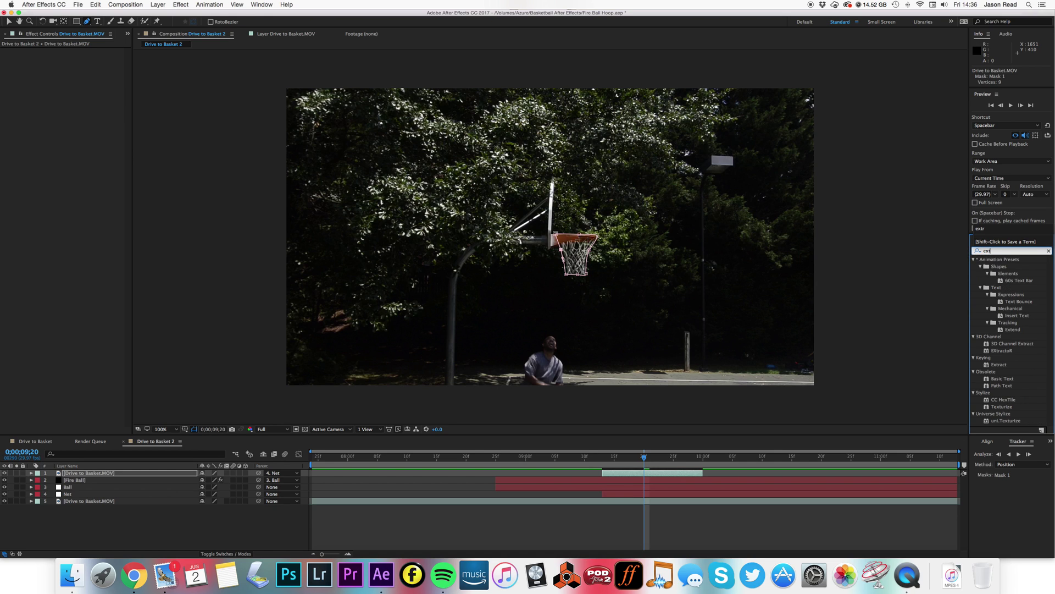
pyautogui.click(986, 289)
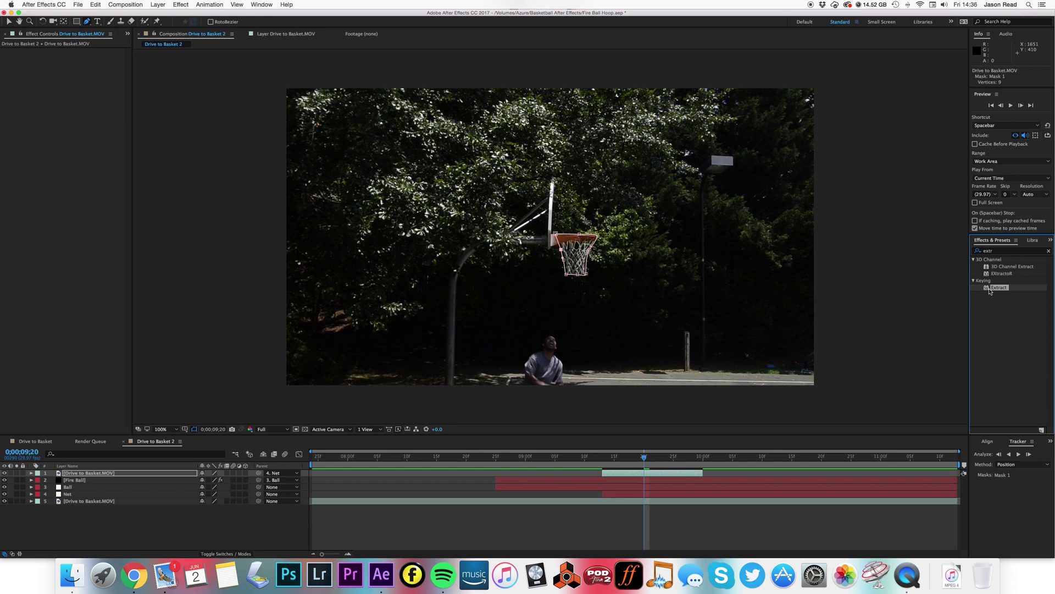
pyautogui.moveTo(987, 290); pyautogui.dragTo(686, 477)
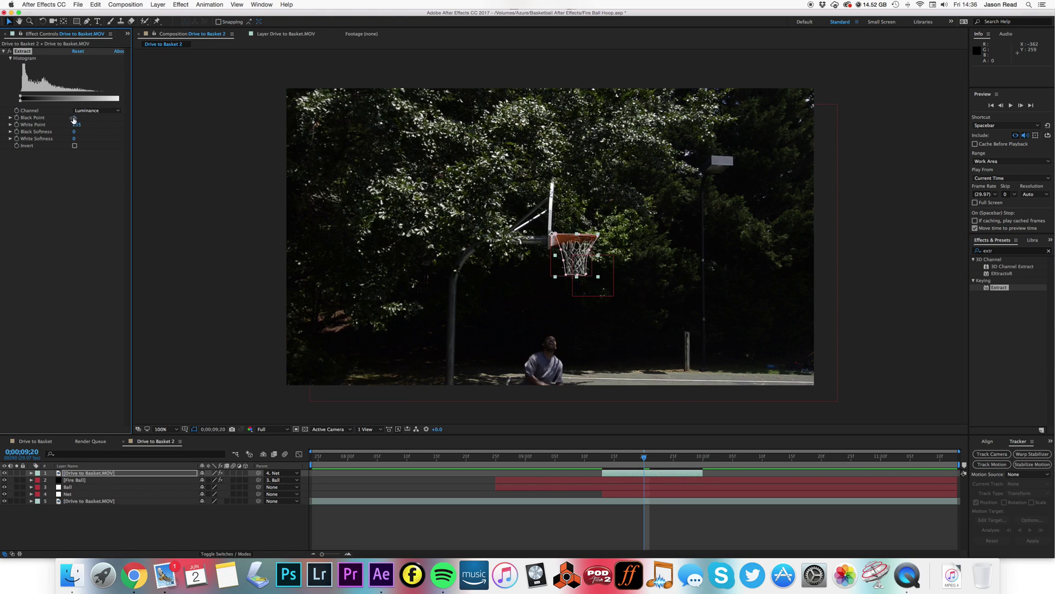
pyautogui.moveTo(75, 120); pyautogui.dragTo(99, 121)
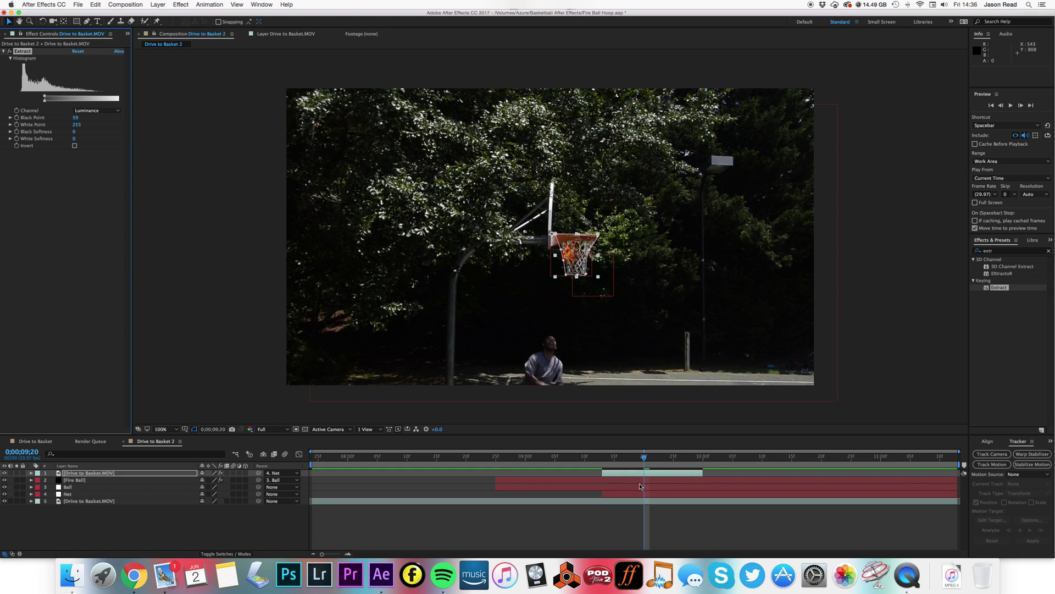
pyautogui.click(604, 460)
pyautogui.press('space')
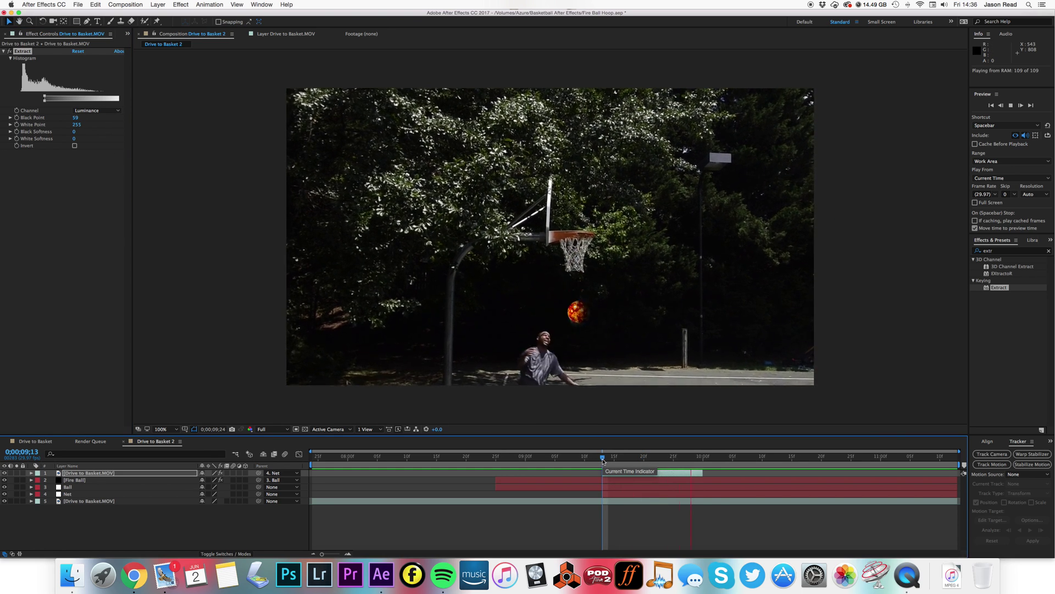
# Step: Keyframe the masked Drive to Basket.MOV layer's Opacity at 0;00;09;26 and 0;00;10;00 for a short fade-out
pyautogui.moveTo(603, 461); pyautogui.dragTo(678, 484)
pyautogui.press('t')
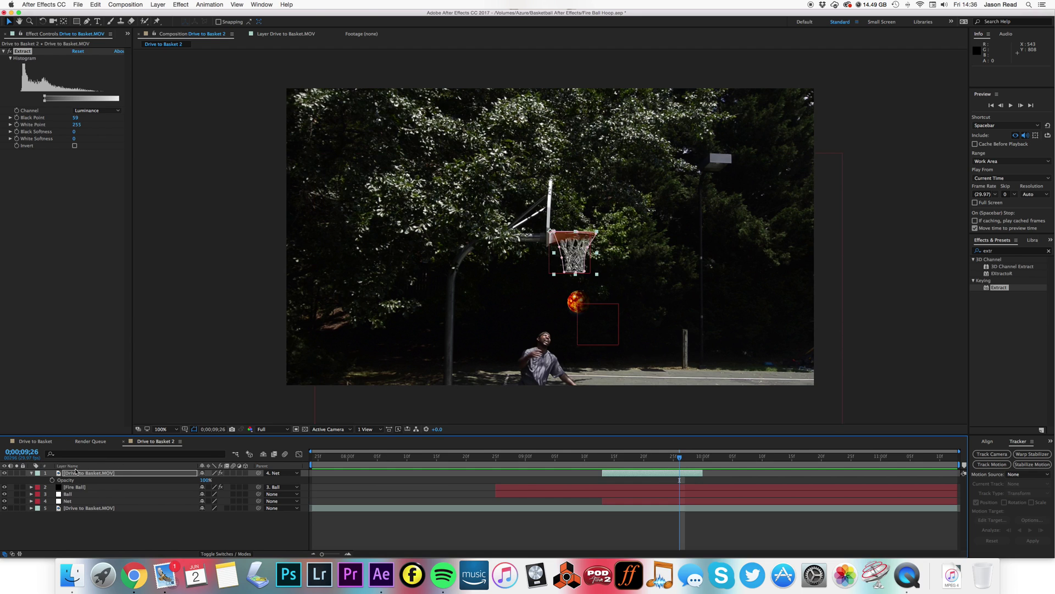
pyautogui.click(52, 480)
pyautogui.moveTo(687, 461); pyautogui.dragTo(703, 458)
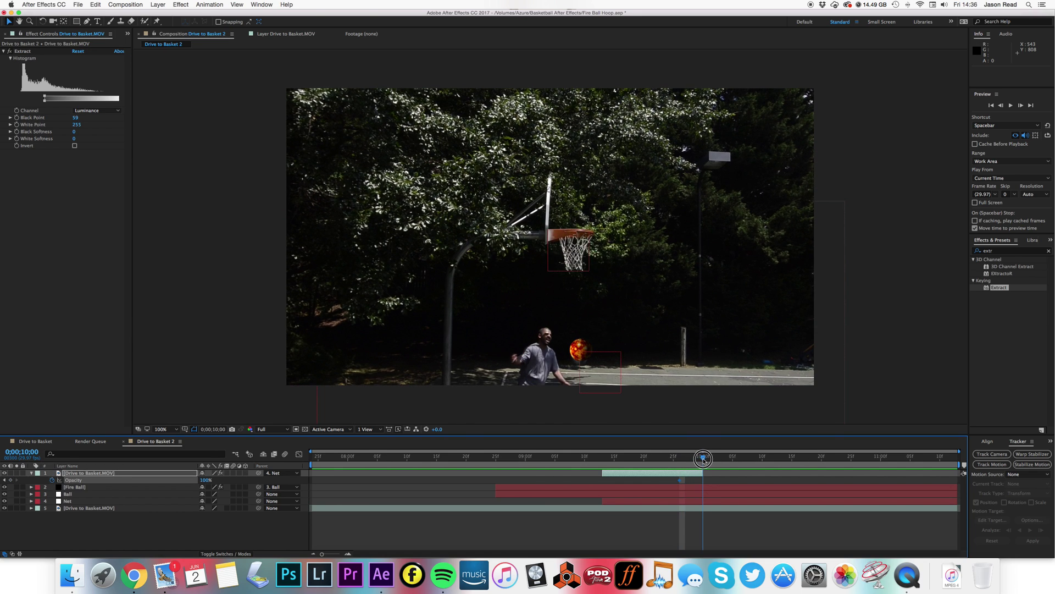
pyautogui.click(208, 480)
pyautogui.press('Return')
# Step: Set the Mask Feather of Mask 1 on the masked Drive to Basket.MOV layer to 4.0 pixels and preview the shot
pyautogui.moveTo(703, 458); pyautogui.dragTo(599, 459)
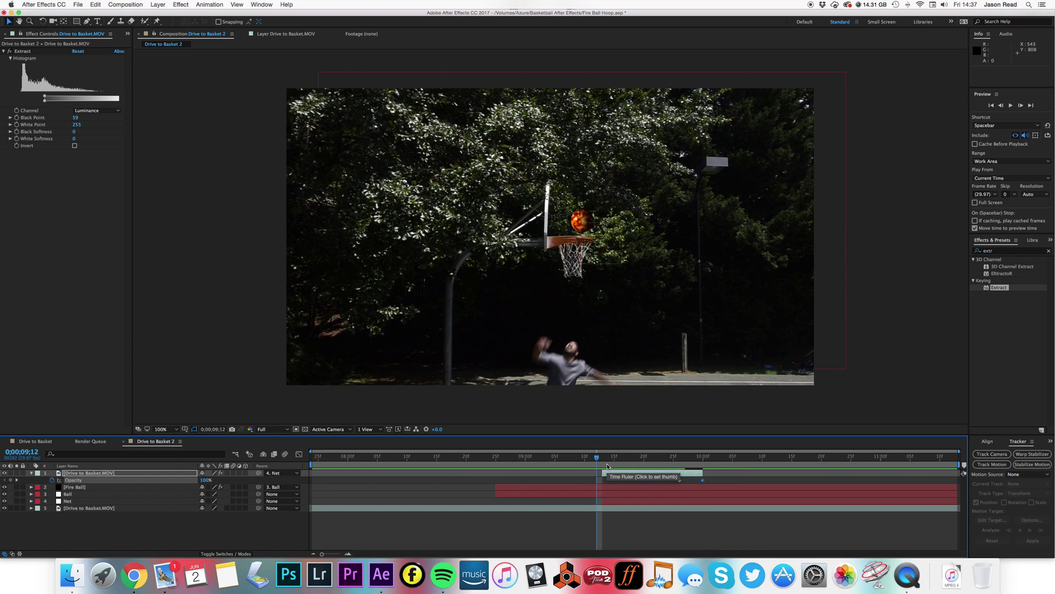
pyautogui.press('t')
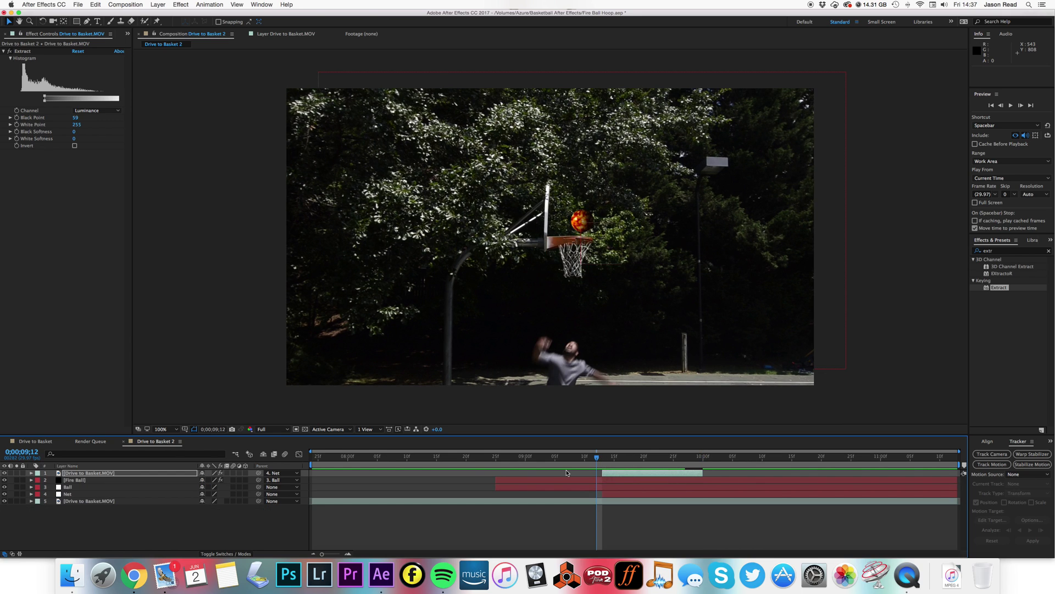
pyautogui.press('m')
pyautogui.press('m')
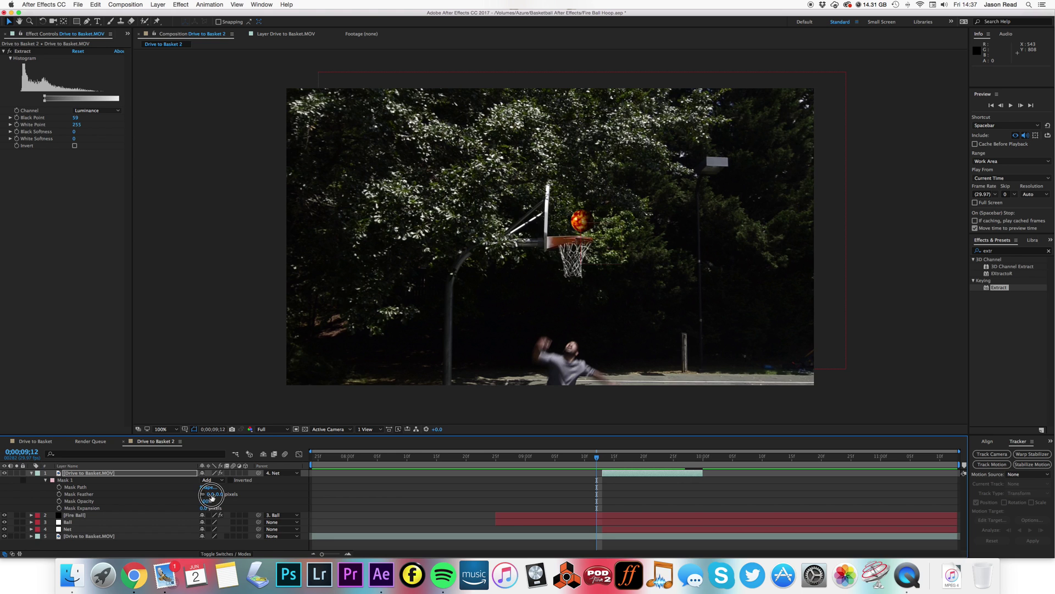
pyautogui.moveTo(210, 494); pyautogui.dragTo(214, 494)
pyautogui.click(609, 506)
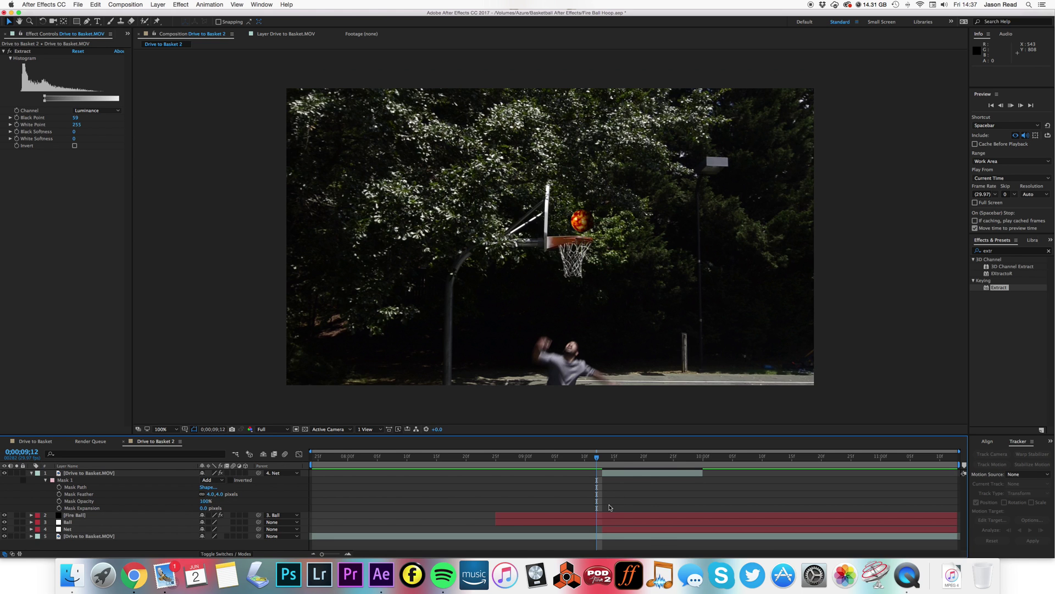
pyautogui.press('space')
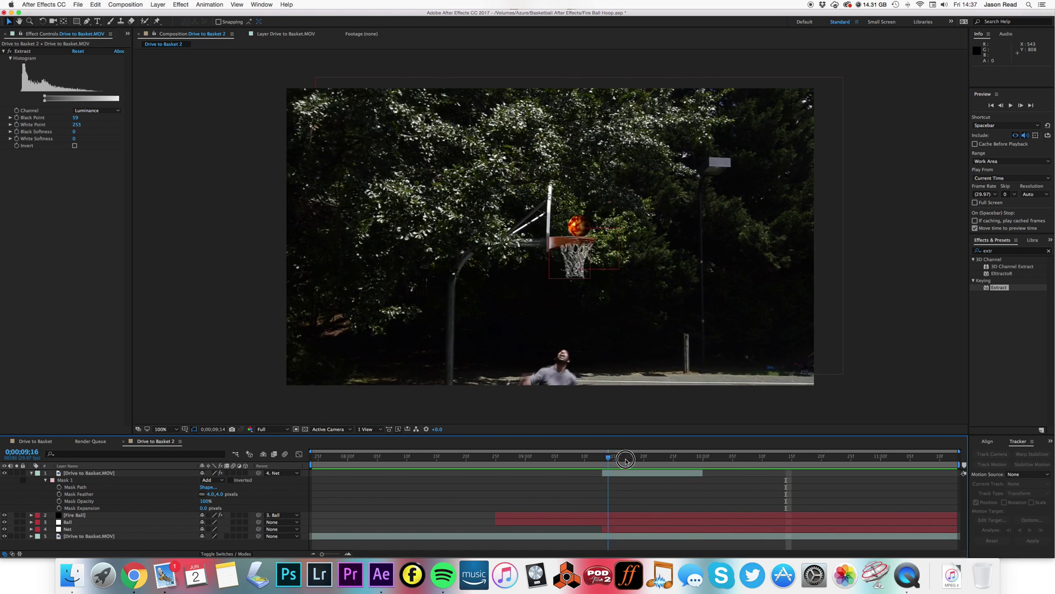
pyautogui.press('space')
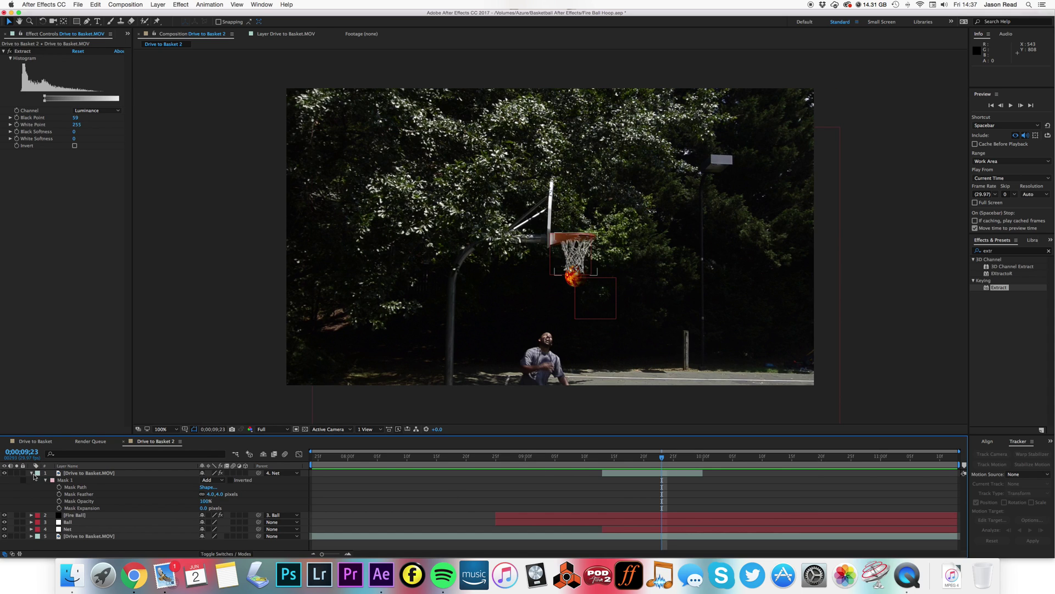
# Step: Collapse the masked layer's properties and review the fire ball passing through the net from 0;00;09;13
pyautogui.click(36, 472)
pyautogui.click(35, 484)
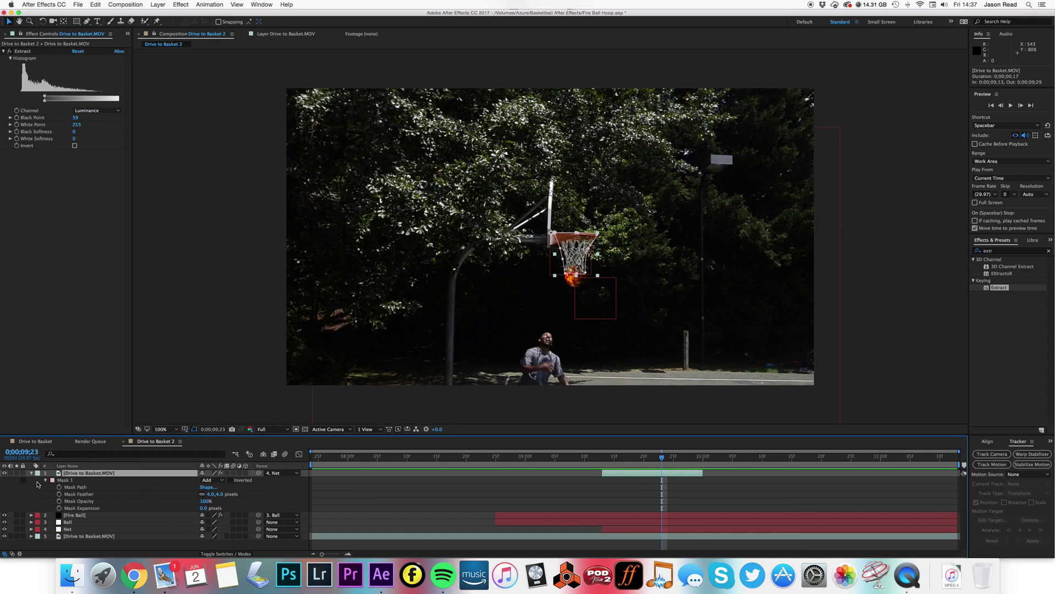
pyautogui.click(31, 473)
pyautogui.click(604, 458)
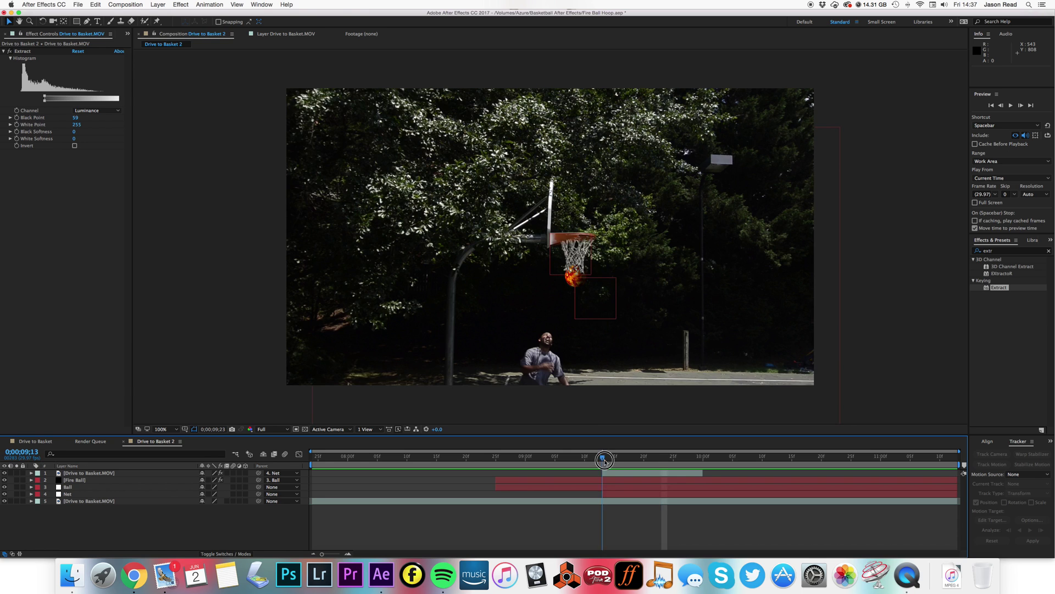
pyautogui.moveTo(606, 461); pyautogui.dragTo(658, 464)
pyautogui.press('space')
pyautogui.click(598, 459)
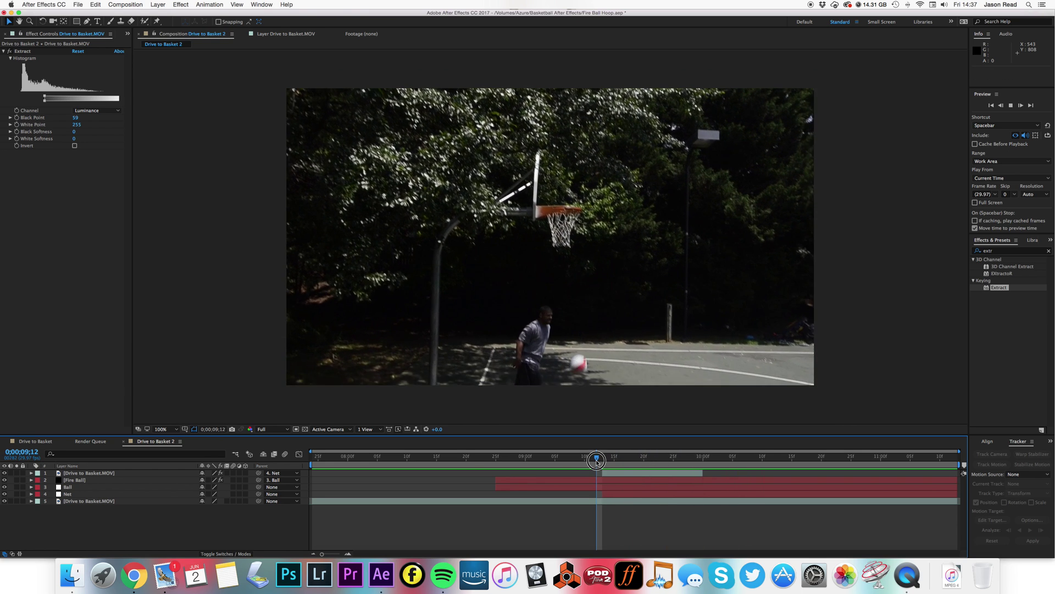
pyautogui.press('space')
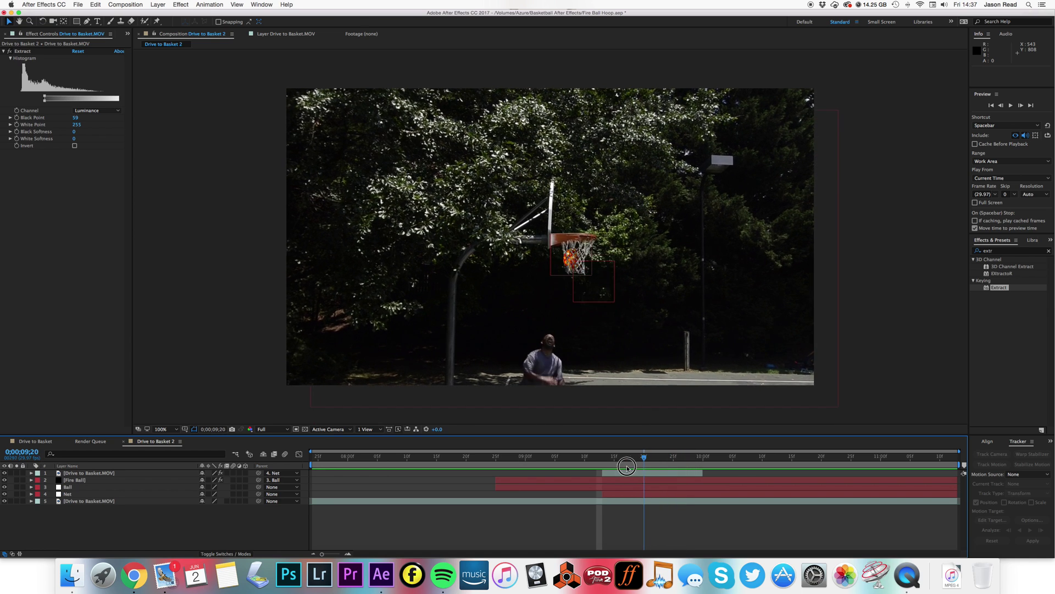
pyautogui.click(602, 457)
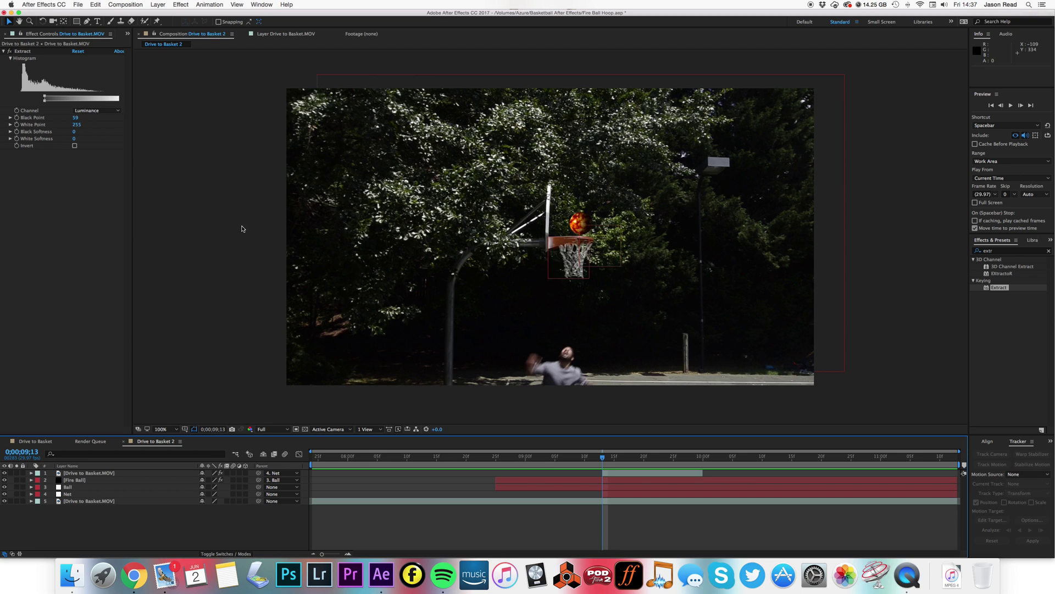
# Step: Create a black 1280 × 720 px solid and trim its start to 0;00;08;25
pyautogui.click(155, 5)
pyautogui.moveTo(165, 15)
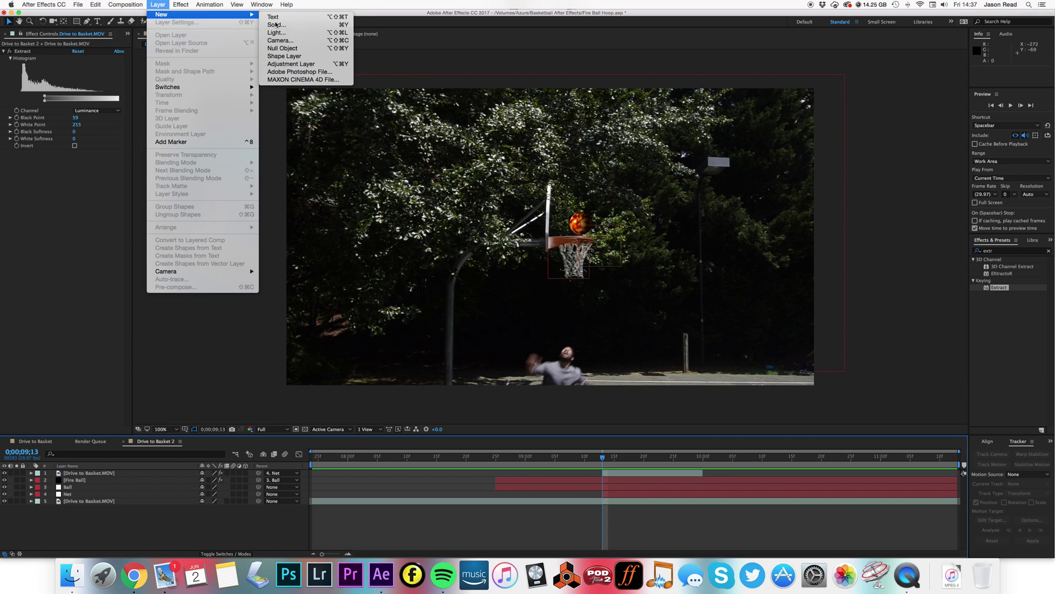
pyautogui.click(278, 23)
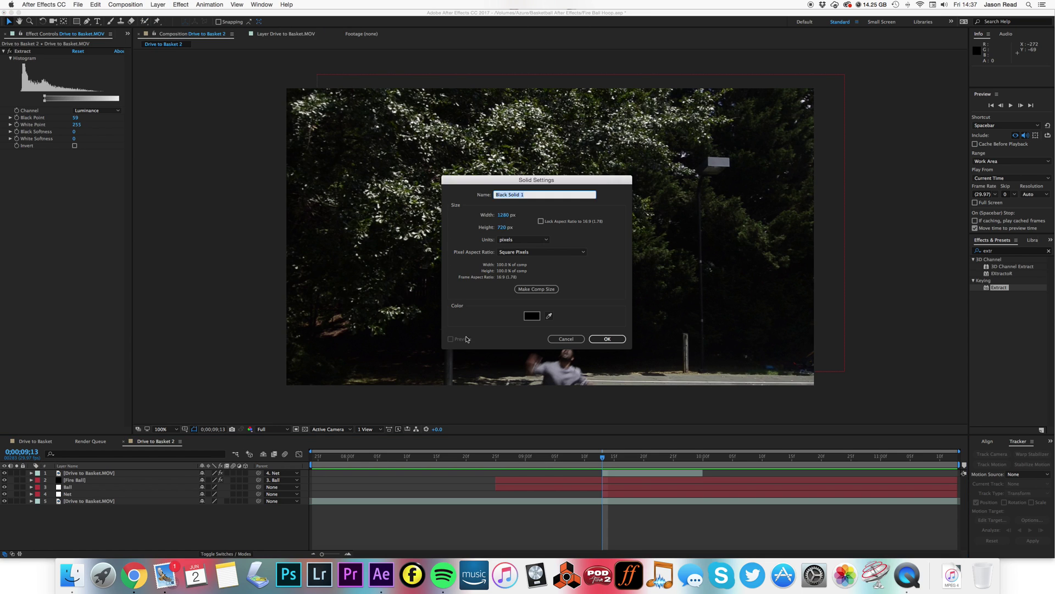
pyautogui.click(605, 338)
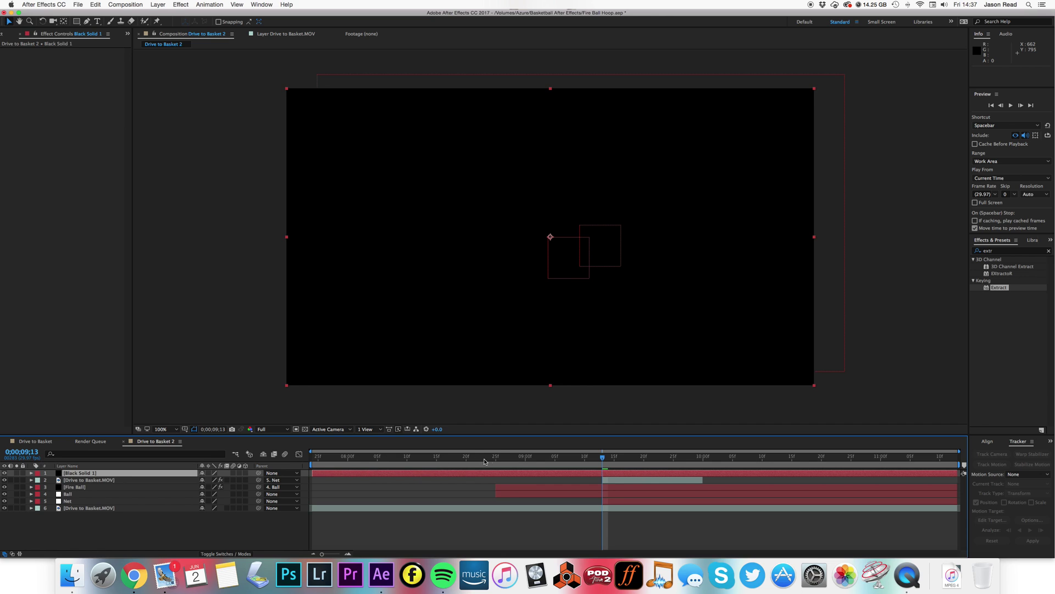
pyautogui.click(496, 456)
pyautogui.moveTo(318, 476); pyautogui.dragTo(496, 476)
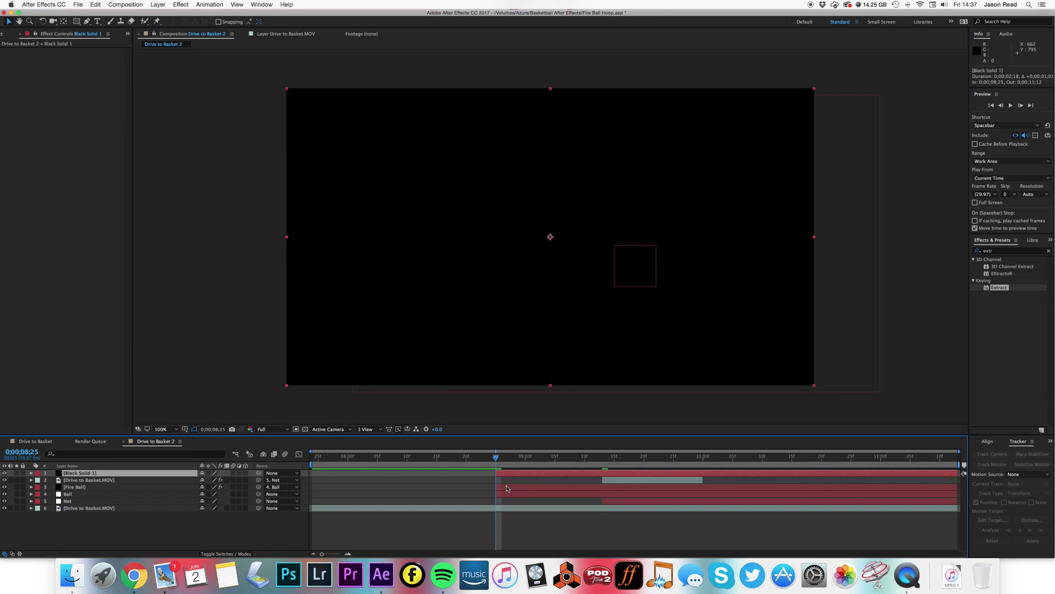
# Step: Find the CC Particle Systems II effect and apply it to the black solid
pyautogui.click(1001, 251)
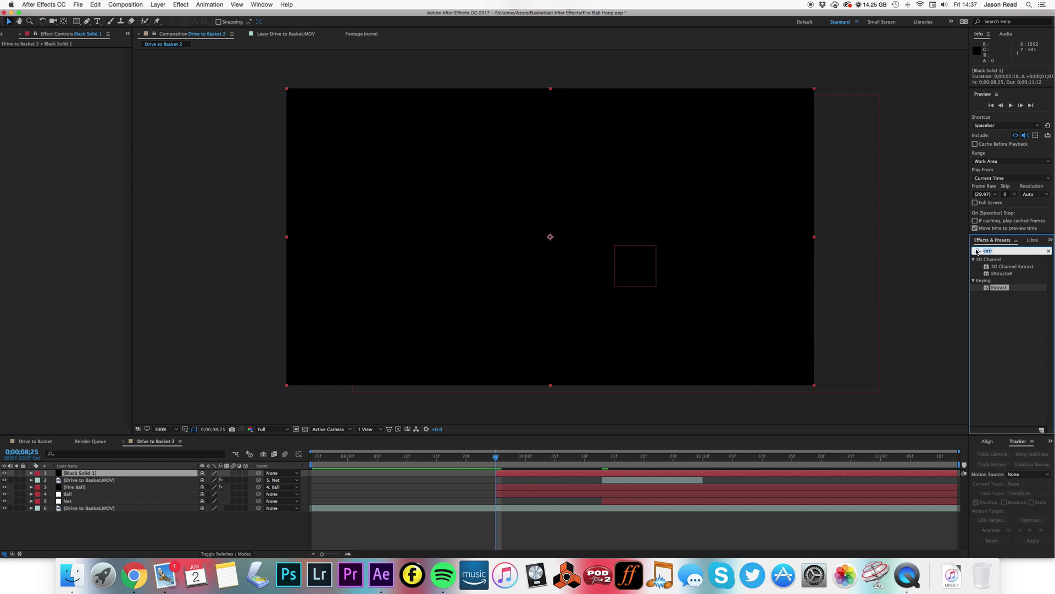
pyautogui.write('part')
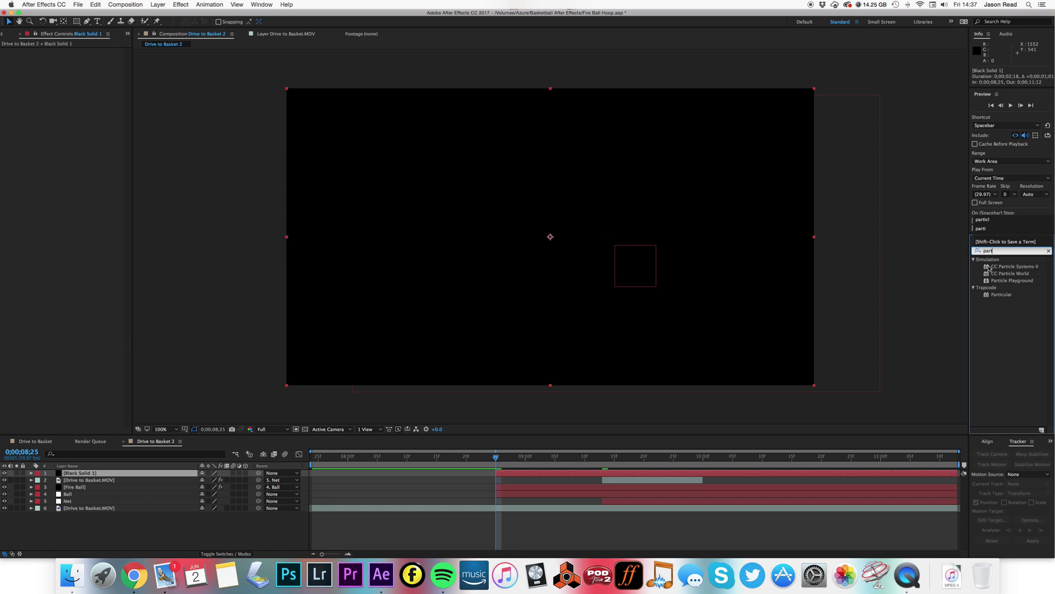
pyautogui.moveTo(990, 268); pyautogui.dragTo(573, 473)
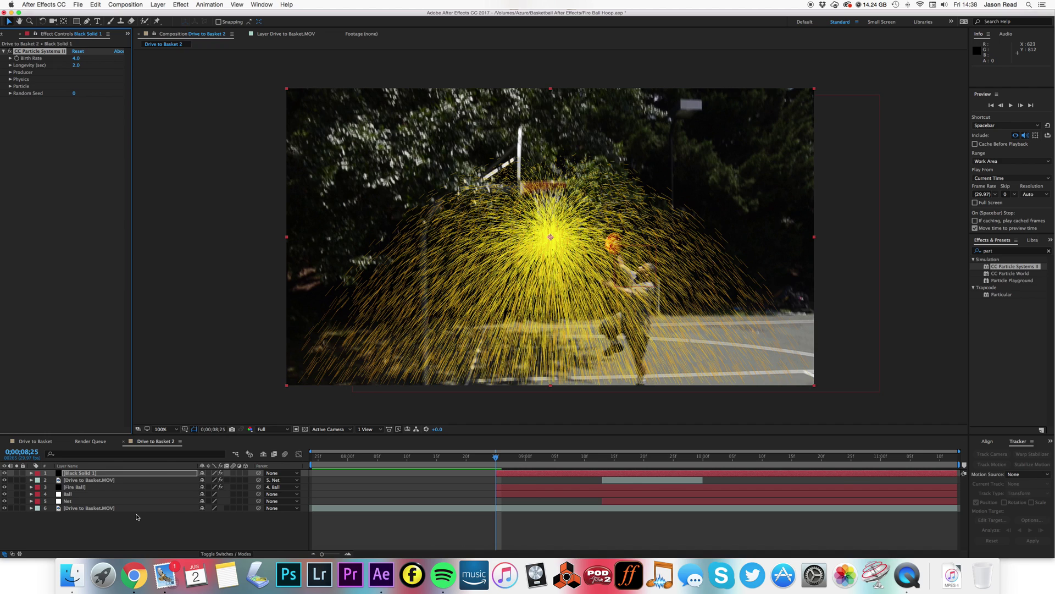
# Step: Link the CC Particle Systems II Producer Position on the black solid to the Ball layer's Position with an expression
pyautogui.click(99, 495)
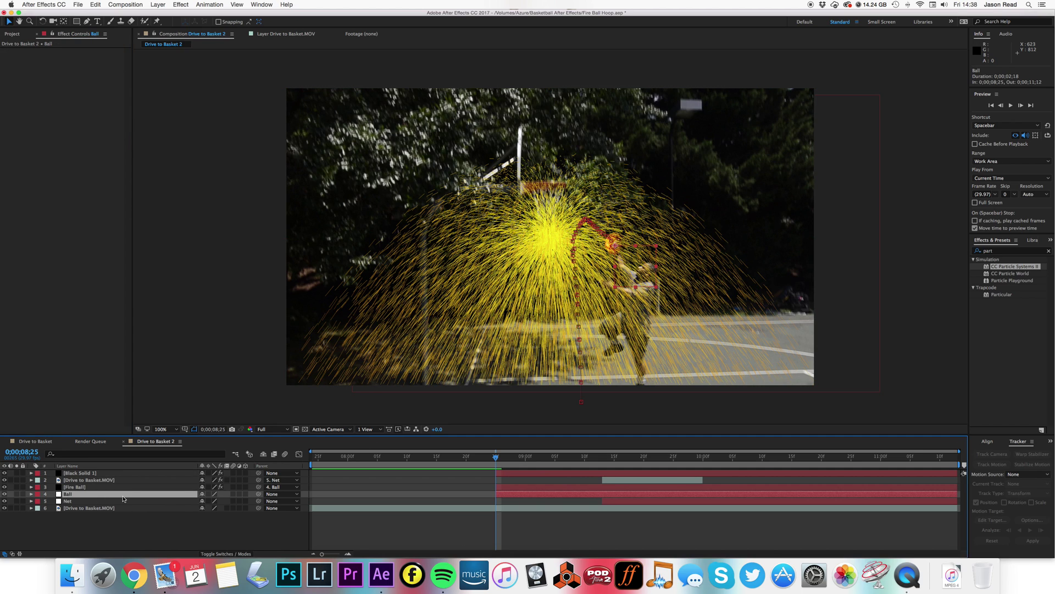
pyautogui.press('p')
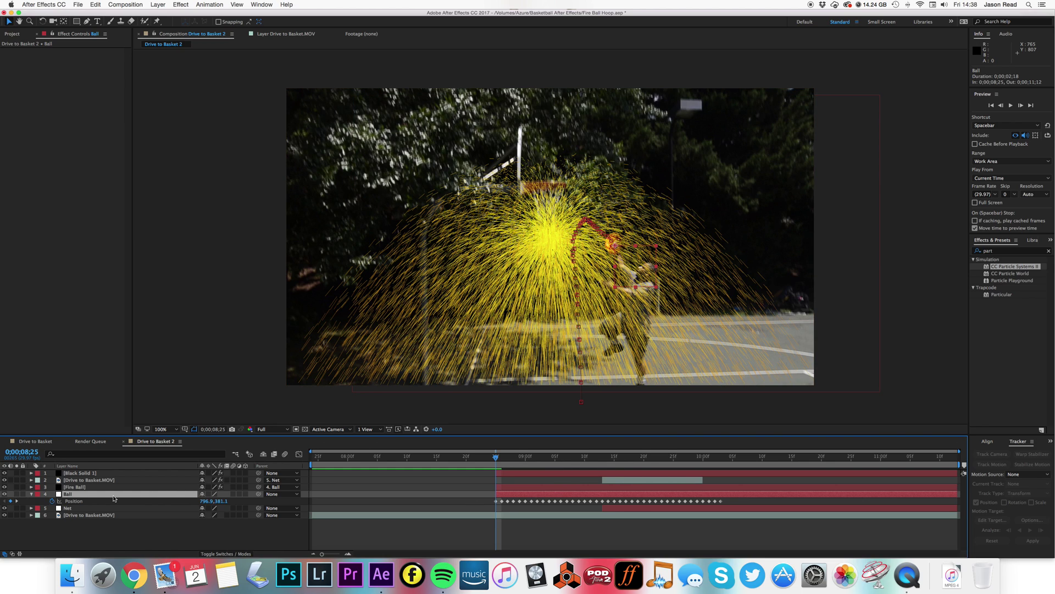
pyautogui.click(544, 472)
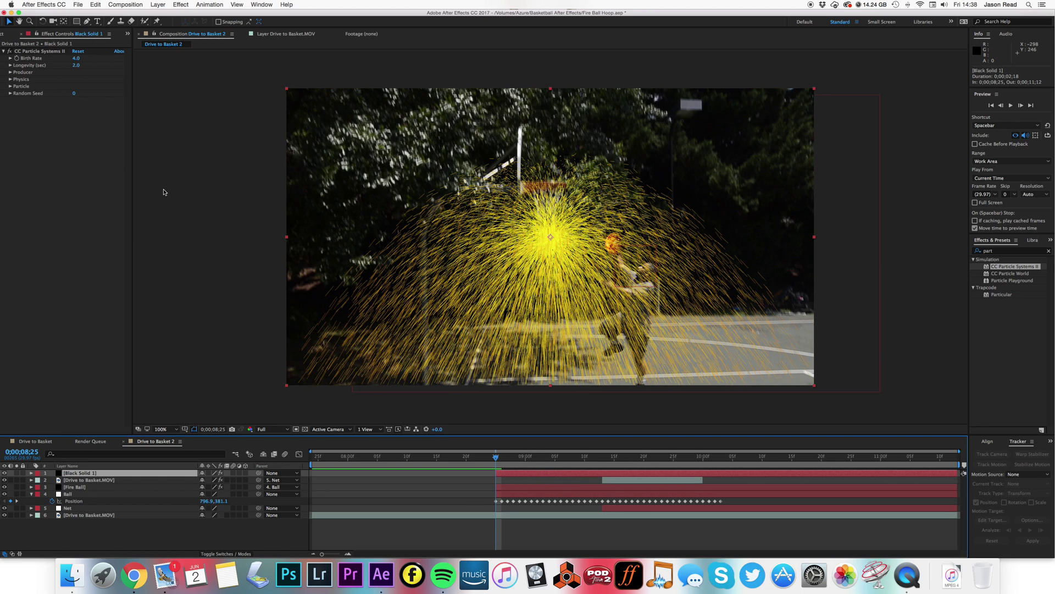
pyautogui.click(10, 72)
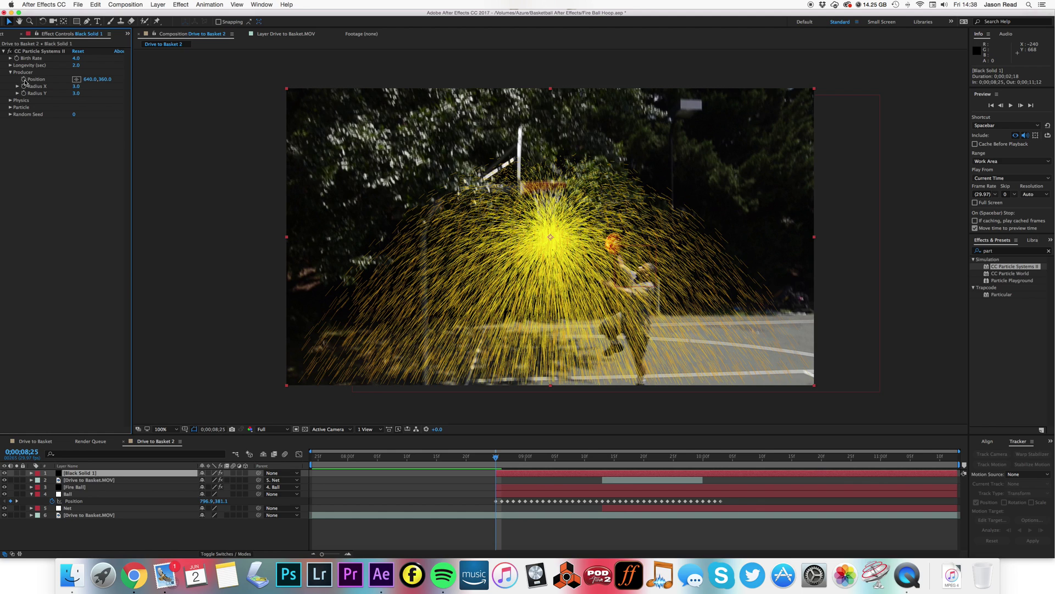
pyautogui.keyDown('alt'); pyautogui.click(24, 80); pyautogui.keyUp('alt')
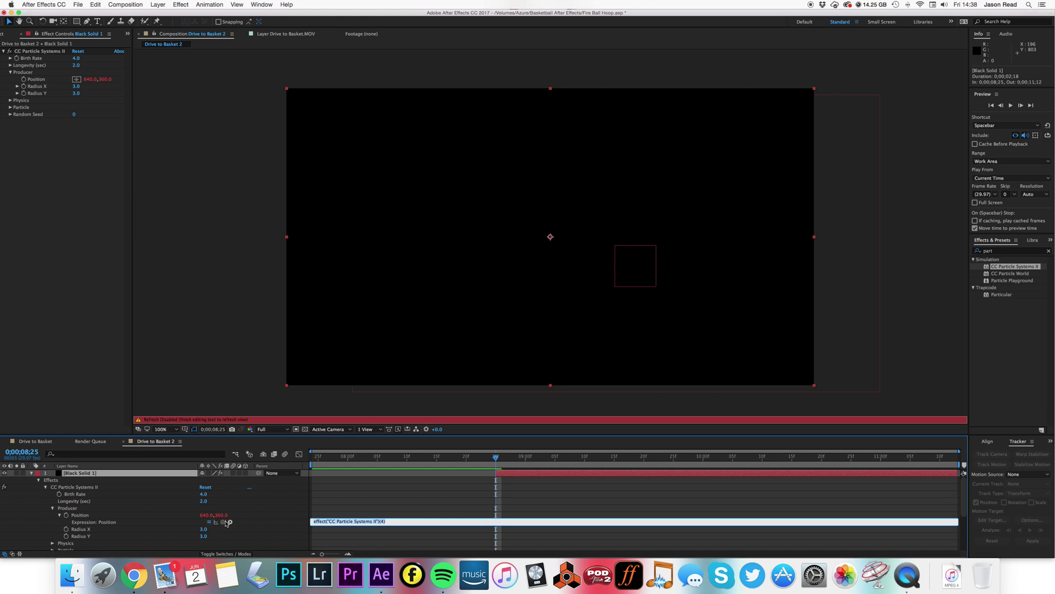
pyautogui.moveTo(226, 523); pyautogui.dragTo(85, 533)
pyautogui.click(510, 509)
# Step: Preview the particles following the ball, collapse the black solid's properties and review the shot around 0;00;09;03
pyautogui.press('space')
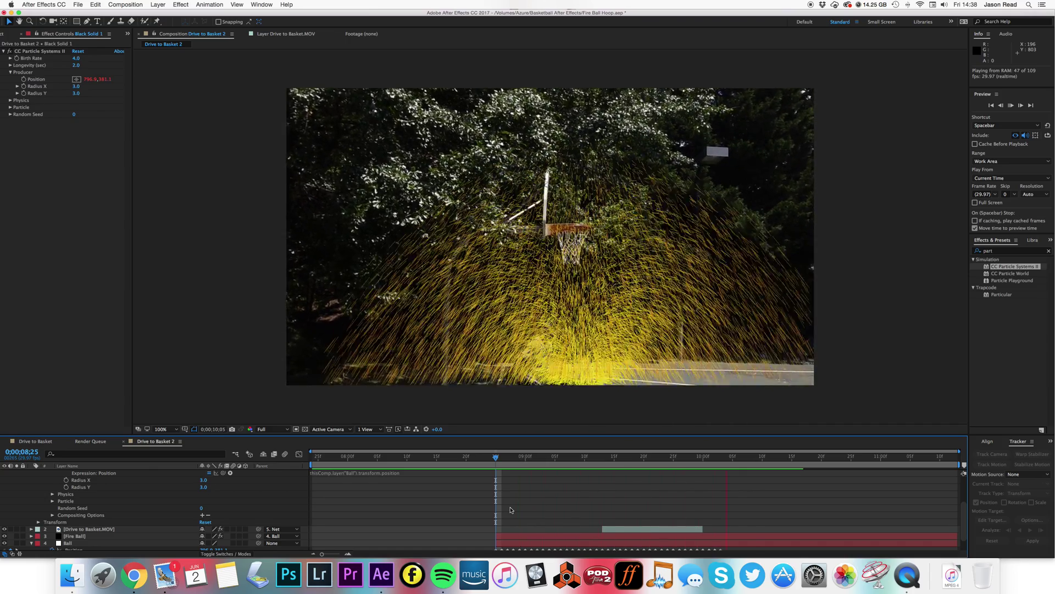
pyautogui.press('space')
pyautogui.scroll(3, 396, 506)
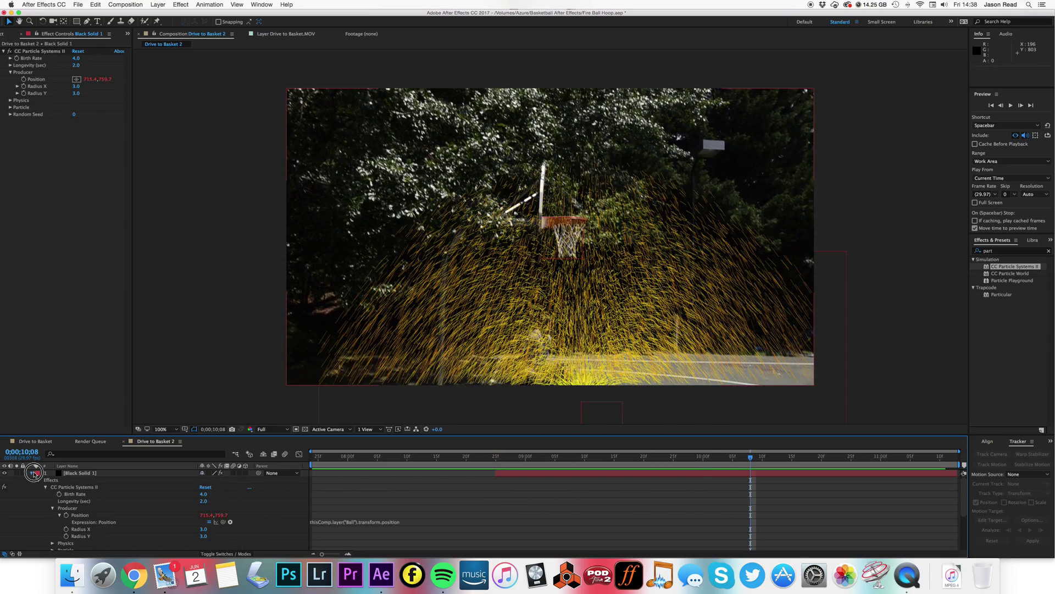
pyautogui.click(34, 474)
pyautogui.moveTo(500, 461); pyautogui.dragTo(541, 461)
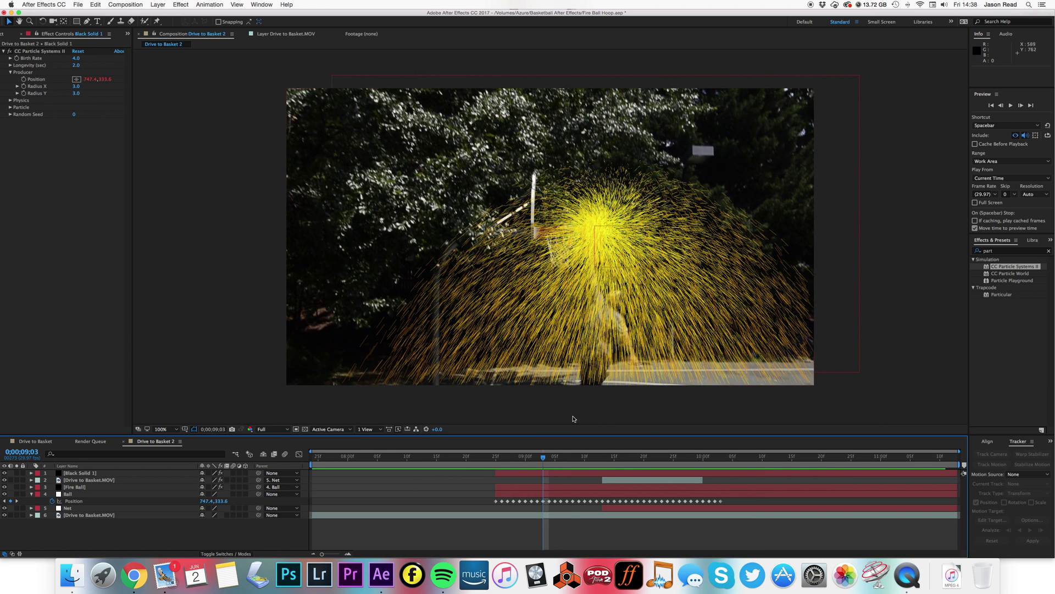
# Step: Keyframe the particle Birth Rate at 0.0 on 0;00;08;25 and at 20 on 0;00;08;29
pyautogui.moveTo(543, 457); pyautogui.dragTo(498, 461)
pyautogui.moveTo(76, 58); pyautogui.dragTo(52, 59)
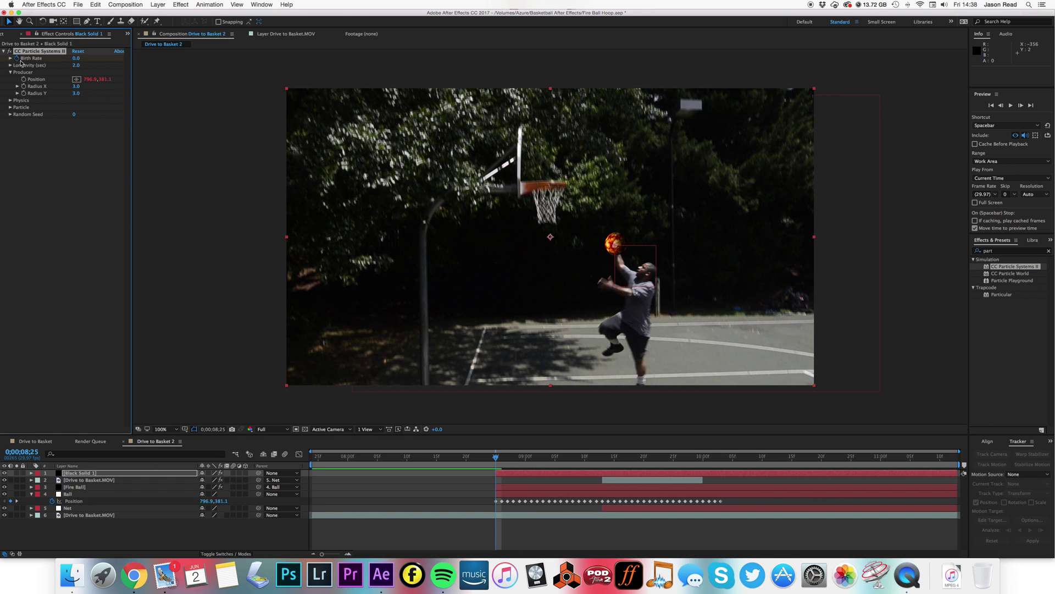
pyautogui.moveTo(507, 457); pyautogui.dragTo(520, 457)
pyautogui.click(75, 57)
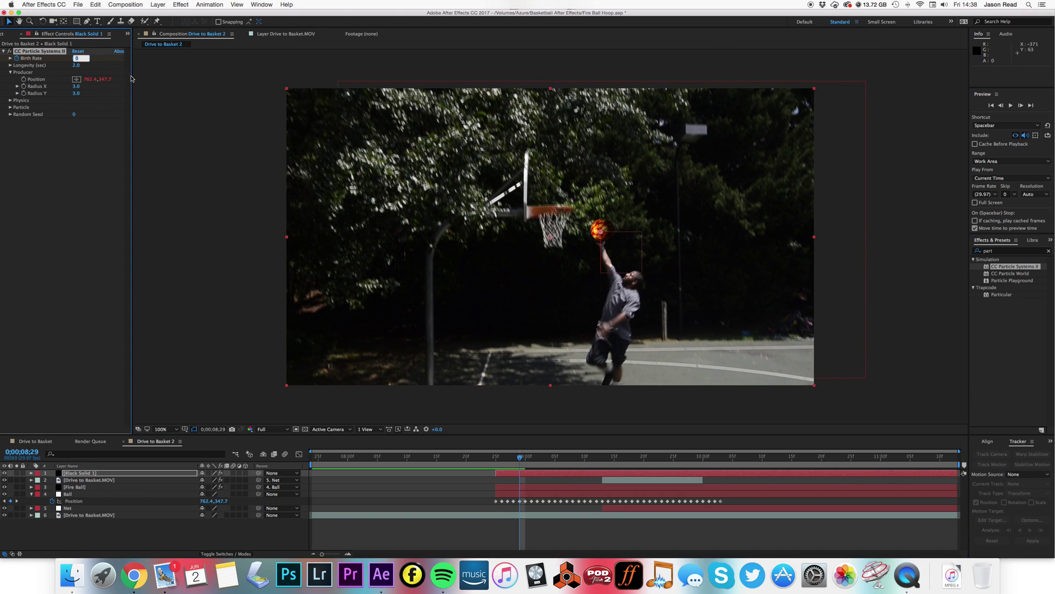
pyautogui.write('20')
pyautogui.press('Return')
# Step: Add a holding Birth Rate keyframe at 0;00;09;09 and keyframe the Birth Rate at 0.0 on 0;00;09;29
pyautogui.moveTo(497, 465); pyautogui.dragTo(580, 465)
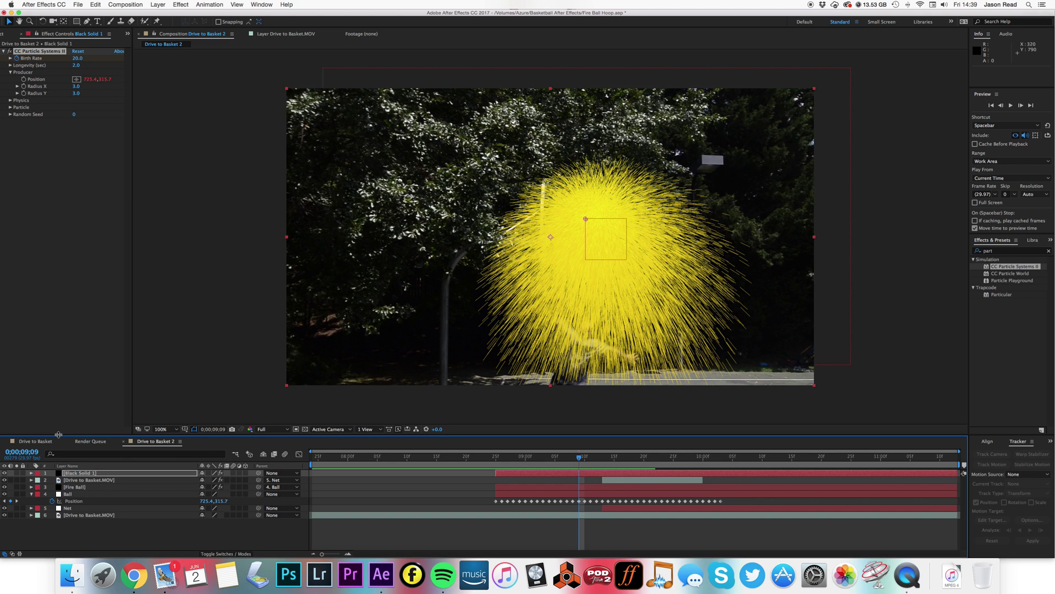
pyautogui.press('u')
pyautogui.click(11, 487)
pyautogui.moveTo(592, 464); pyautogui.dragTo(697, 461)
pyautogui.moveTo(78, 58); pyautogui.dragTo(20, 64)
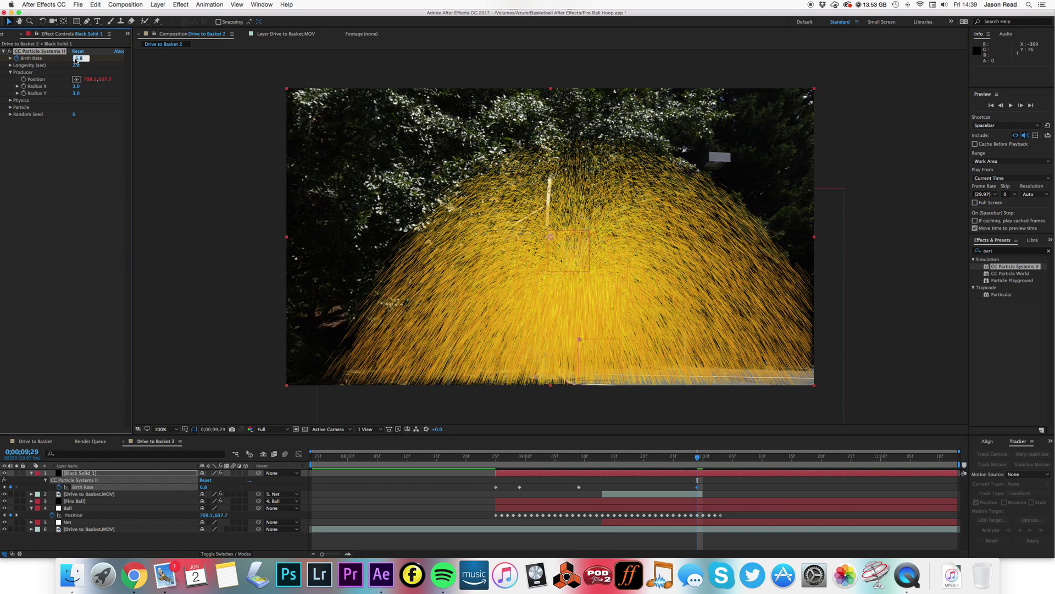
pyautogui.press('Return')
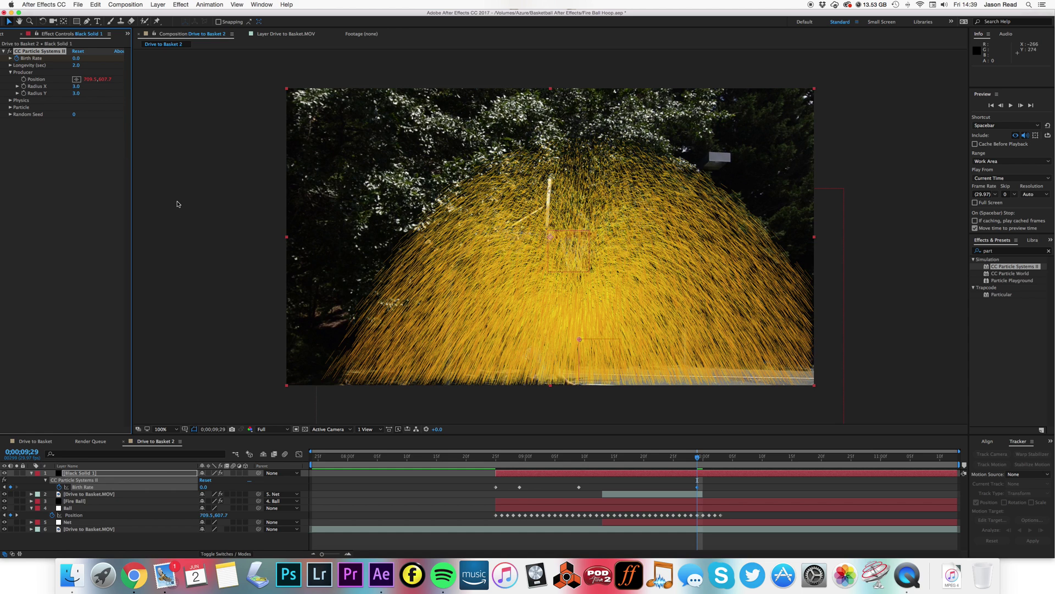
# Step: Set the particle Longevity to 0.3 seconds and the Gravity to 0.0
pyautogui.moveTo(76, 68); pyautogui.dragTo(26, 86)
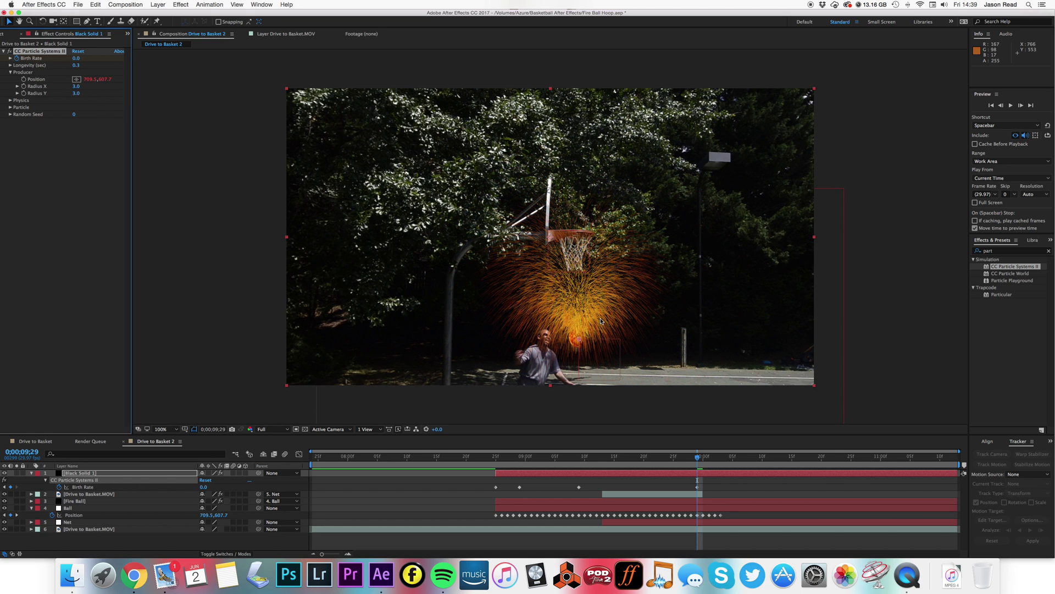
pyautogui.click(10, 101)
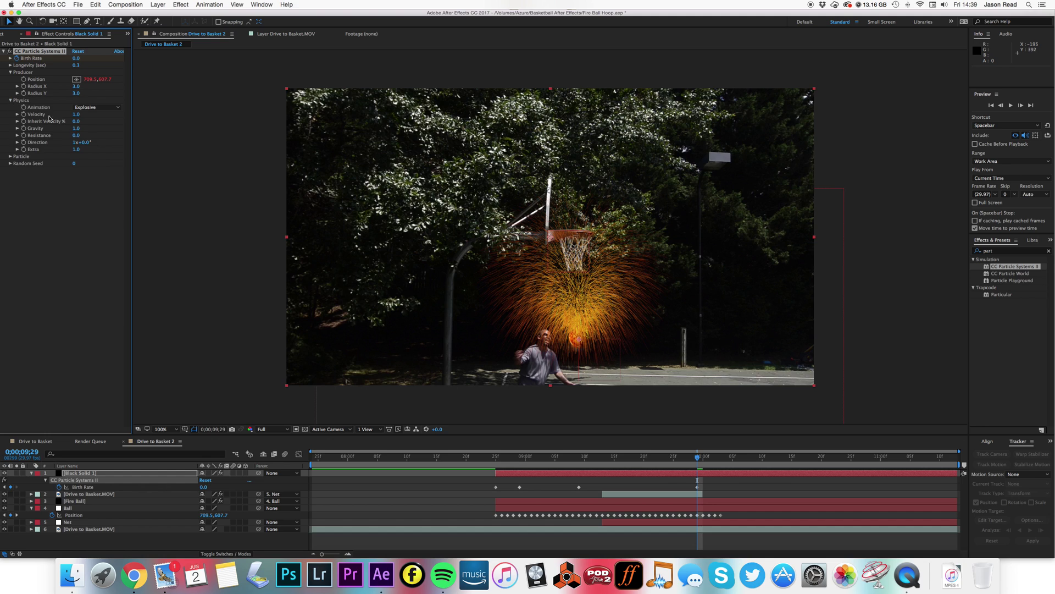
pyautogui.click(75, 129)
pyautogui.press('Return')
# Step: Set the particle animation to Jet Sideways with Velocity 0.1 and Inherit Velocity -101.0, and check the trail through the shot
pyautogui.click(97, 107)
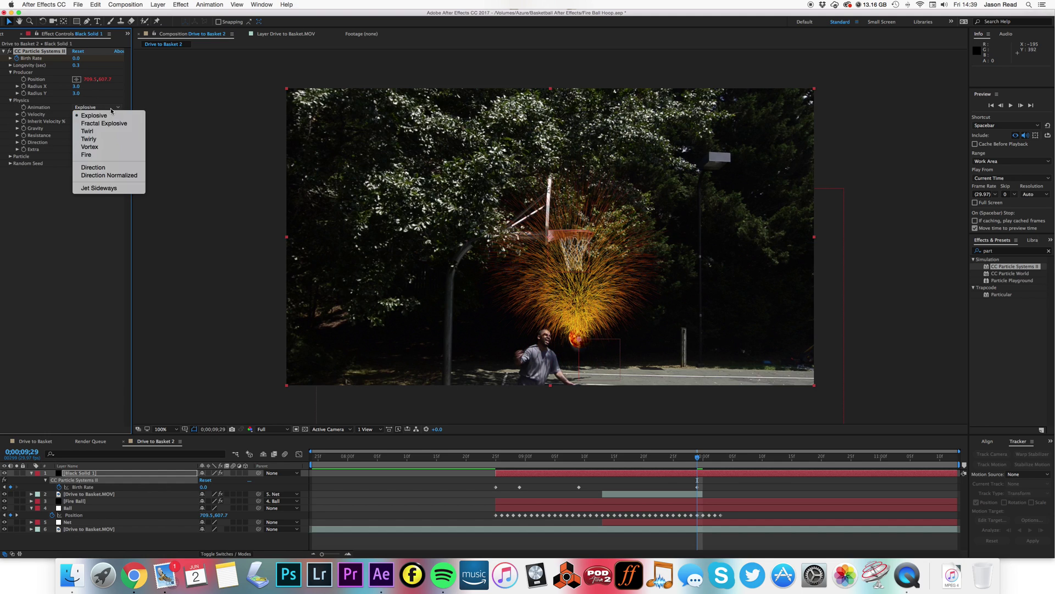
pyautogui.click(106, 189)
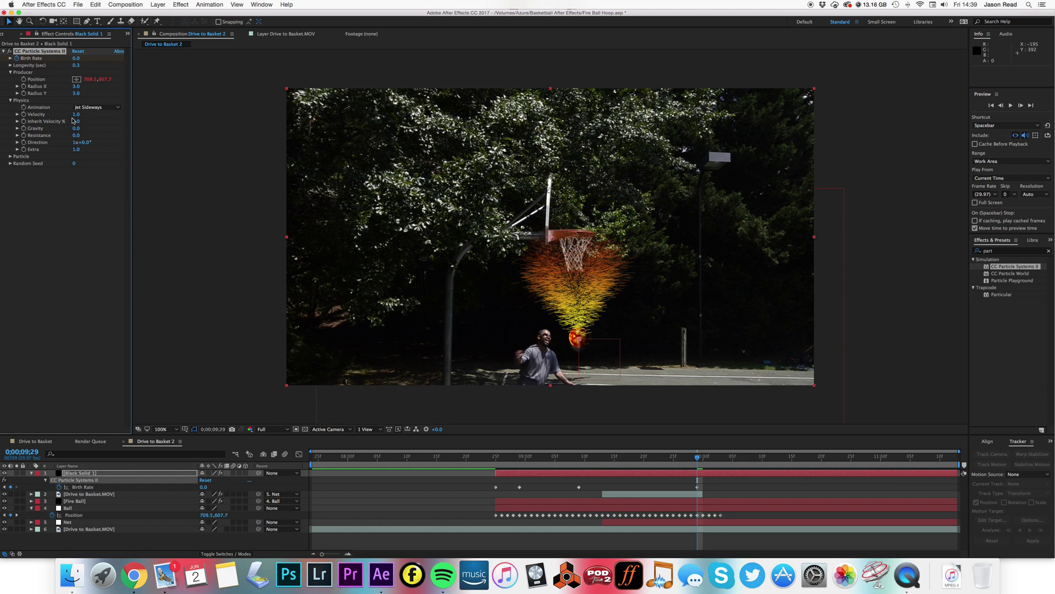
pyautogui.moveTo(76, 114); pyautogui.dragTo(44, 131)
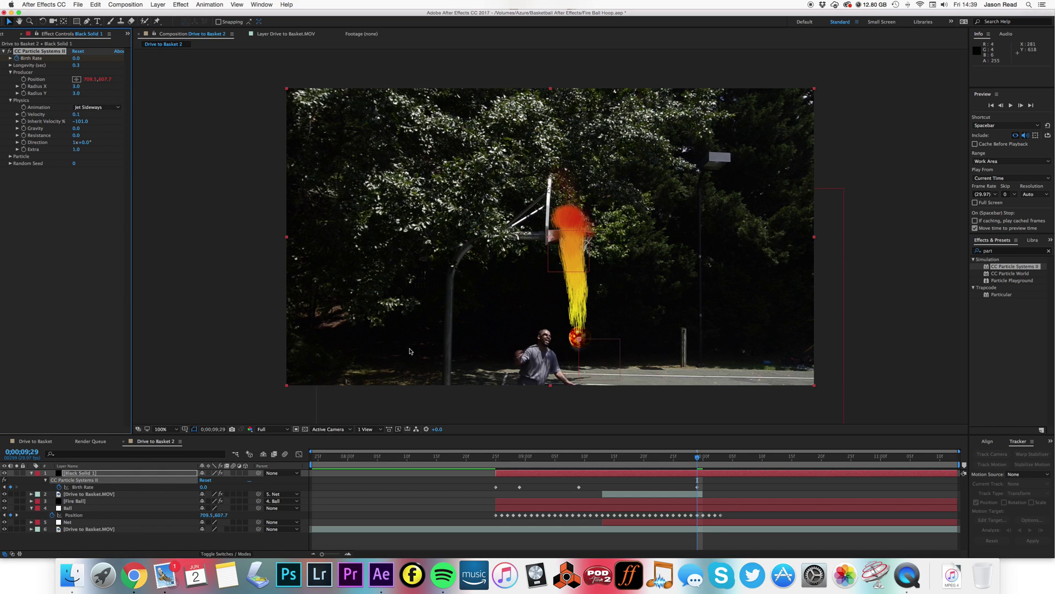
pyautogui.moveTo(508, 462); pyautogui.dragTo(676, 464)
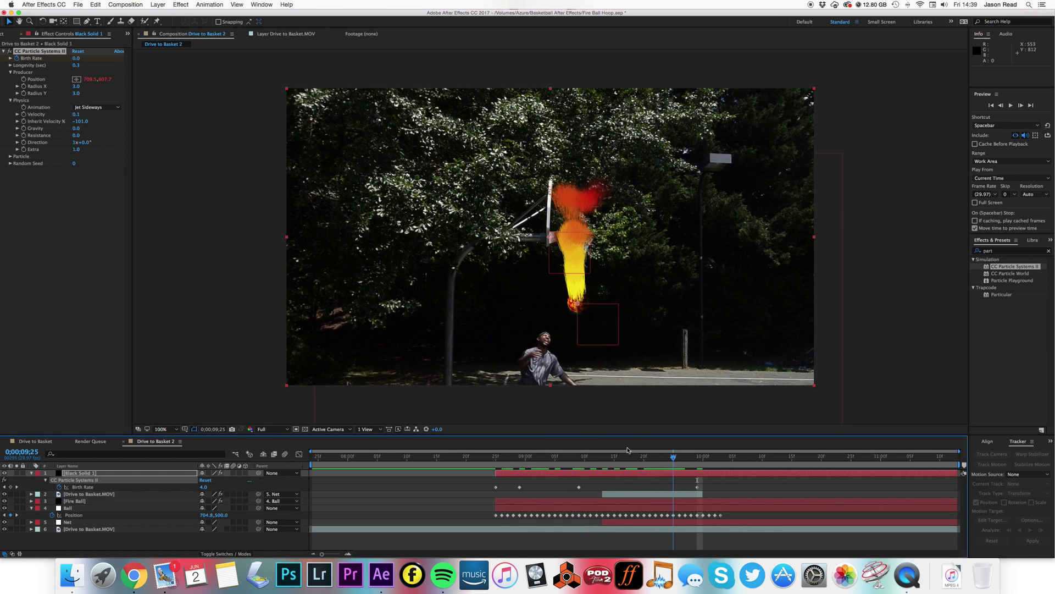
# Step: Change the Particle Type to Faded Sphere
pyautogui.click(9, 157)
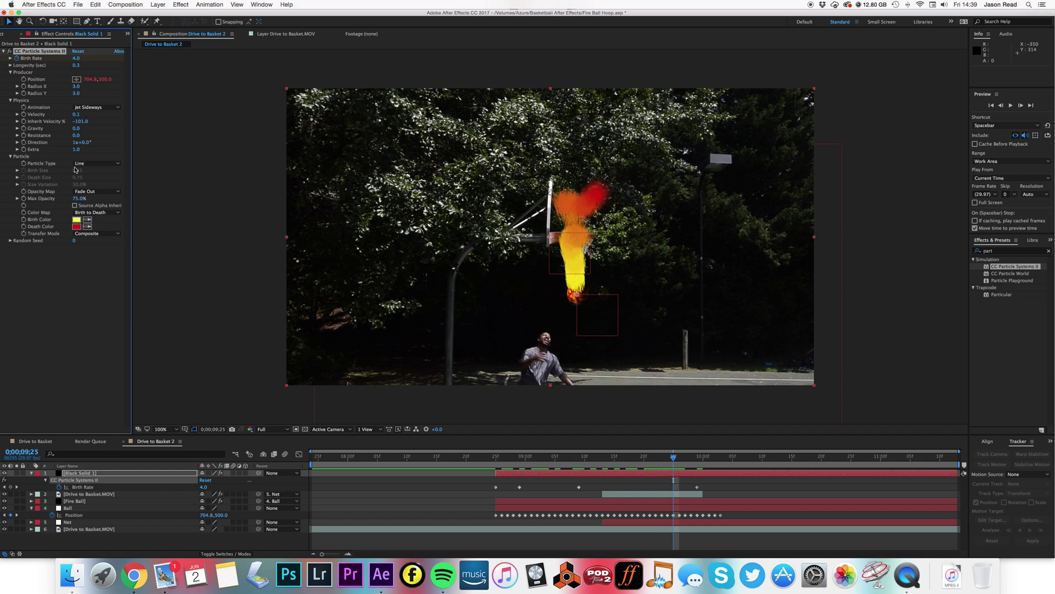
pyautogui.click(95, 163)
pyautogui.click(93, 201)
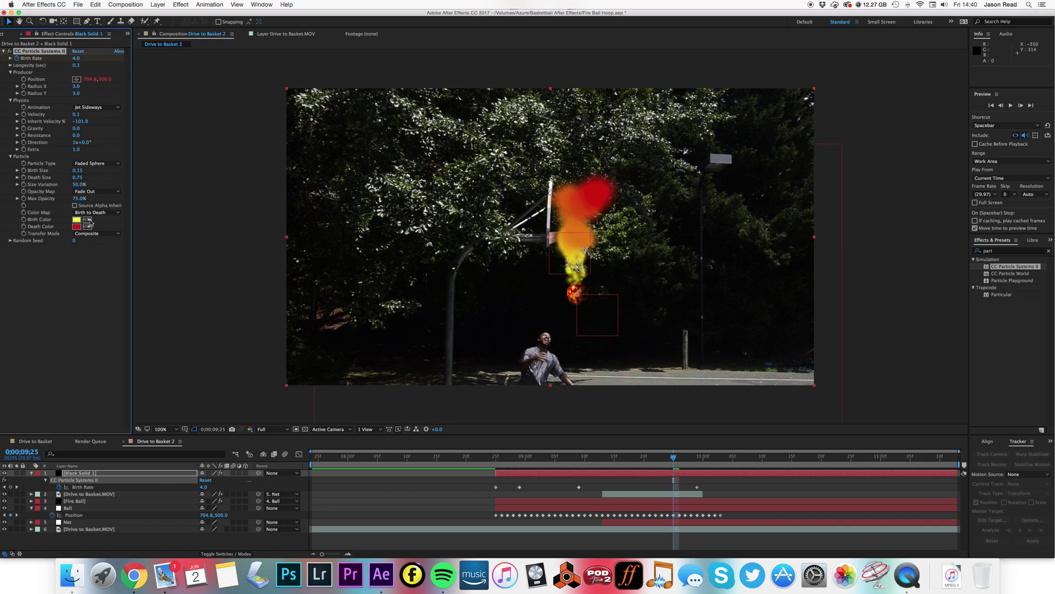
# Step: Try a pale yellow Birth Color (FFD65D) sampled from the fire ball
pyautogui.click(87, 220)
pyautogui.click(574, 287)
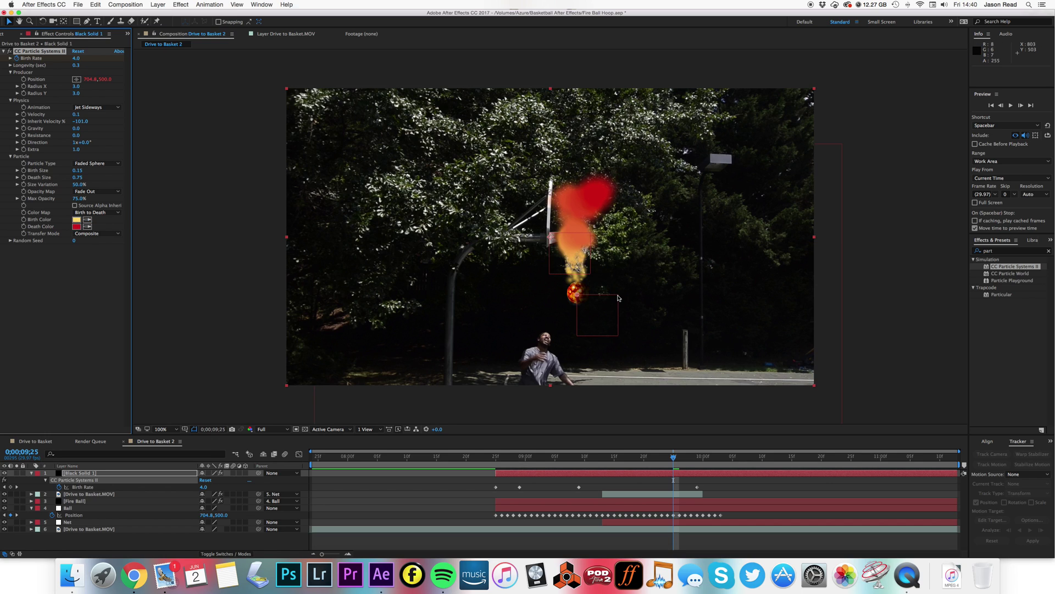
pyautogui.click(77, 219)
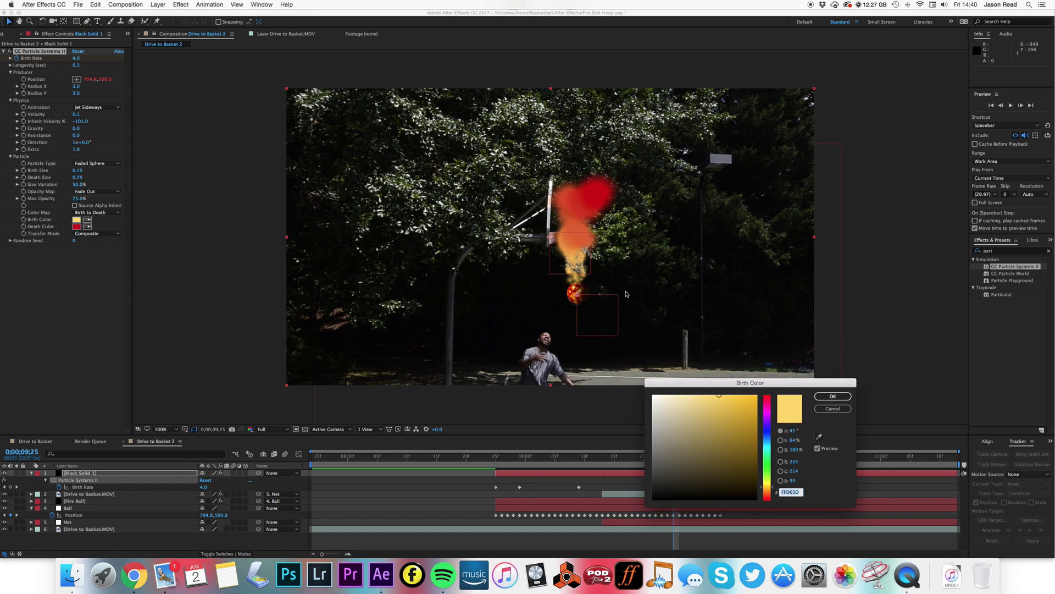
pyautogui.click(832, 396)
# Step: Sample an orange Birth Color and a dark red Death Color for the particles from the enlarged fire ball
pyautogui.press(',')
pyautogui.press(',')
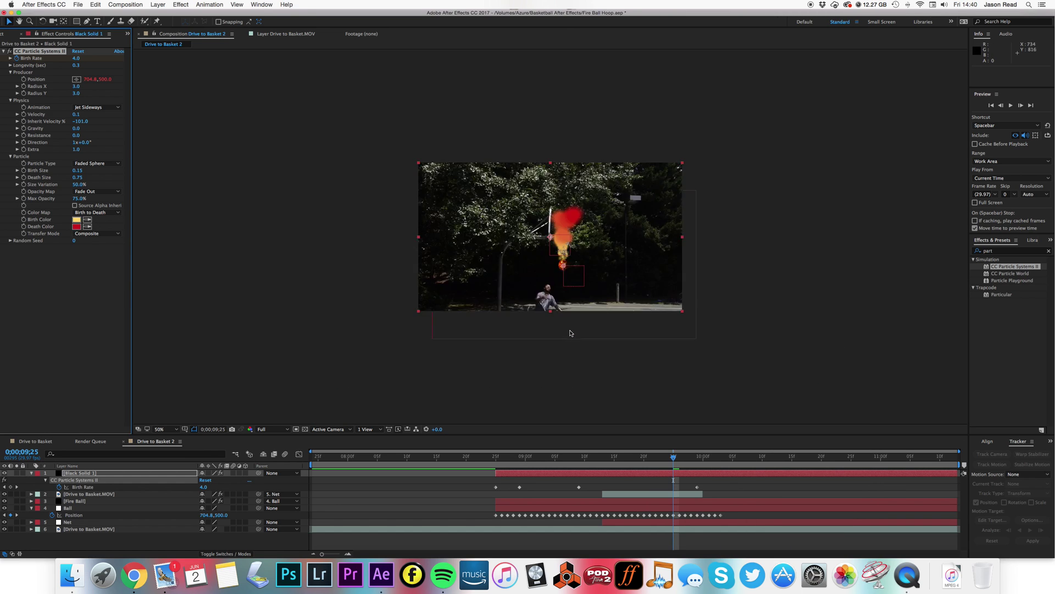
pyautogui.press('.')
pyautogui.press('.')
pyautogui.press('.')
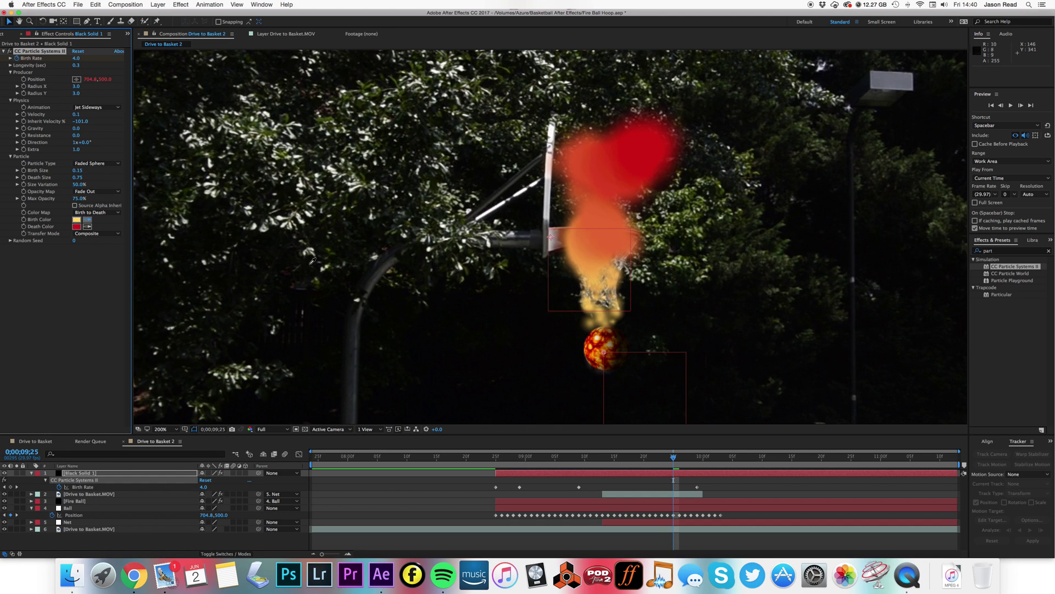
pyautogui.click(601, 350)
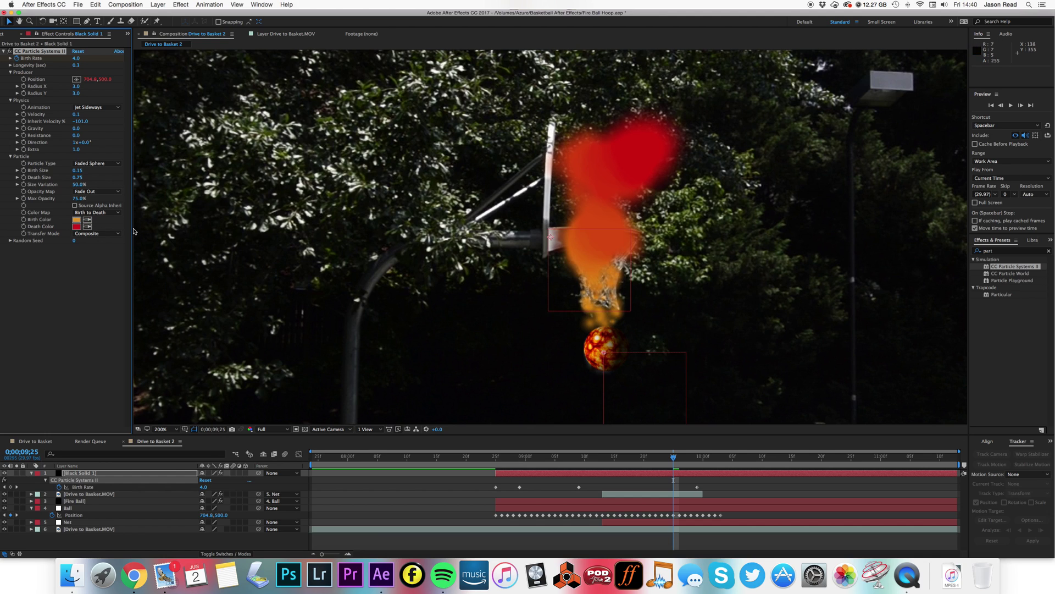
pyautogui.click(87, 226)
pyautogui.click(608, 342)
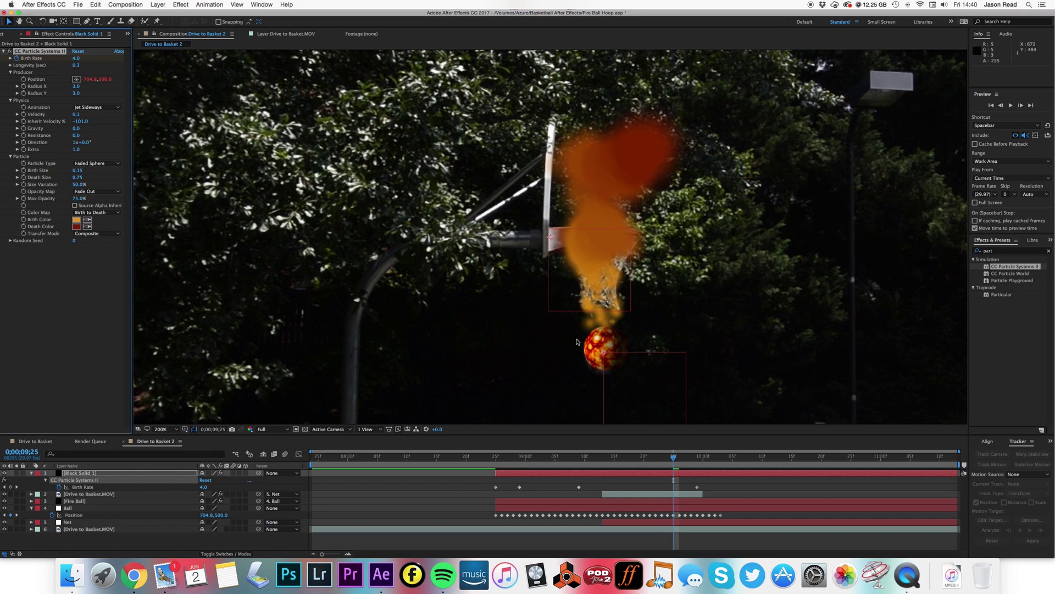
# Step: Fit the composition view, preview the recolored particle trail from 0;00;08;26 and inspect it around 0;00;09;25
pyautogui.click(160, 428)
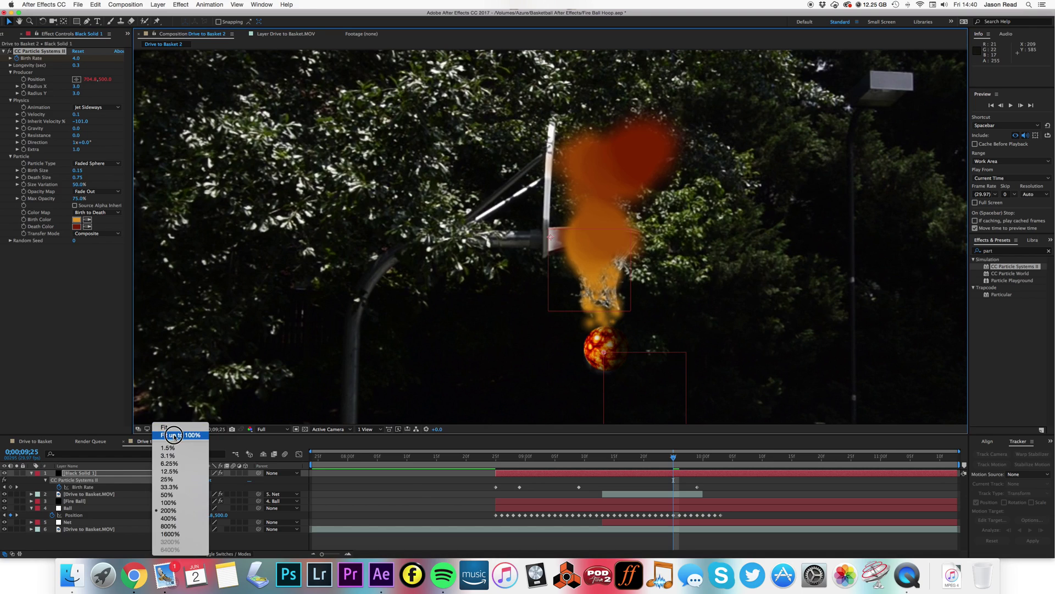
pyautogui.click(165, 432)
pyautogui.click(502, 459)
pyautogui.press('space')
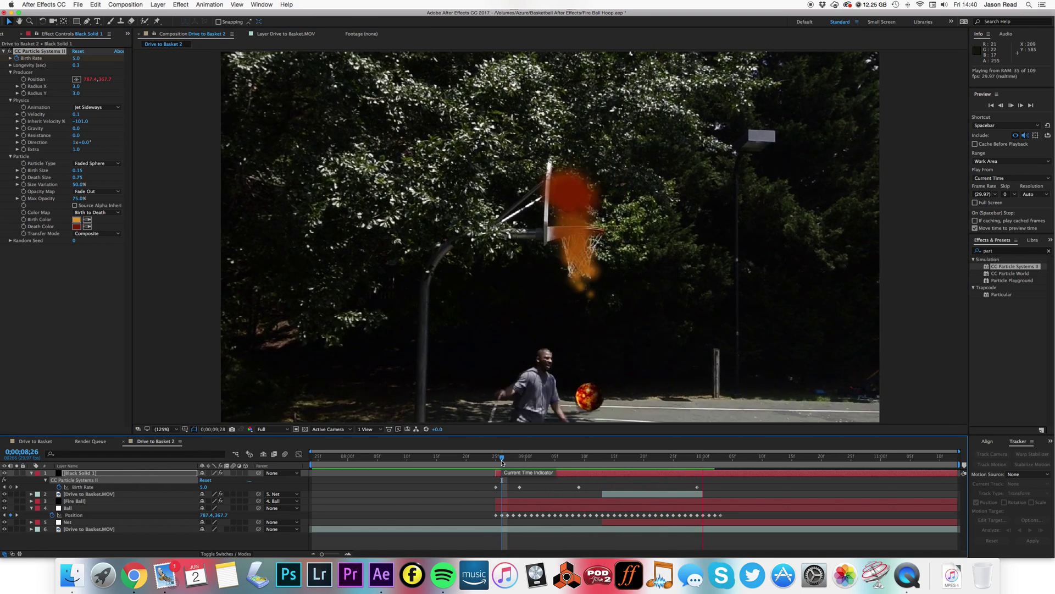
pyautogui.click(630, 458)
pyautogui.moveTo(634, 463); pyautogui.dragTo(675, 464)
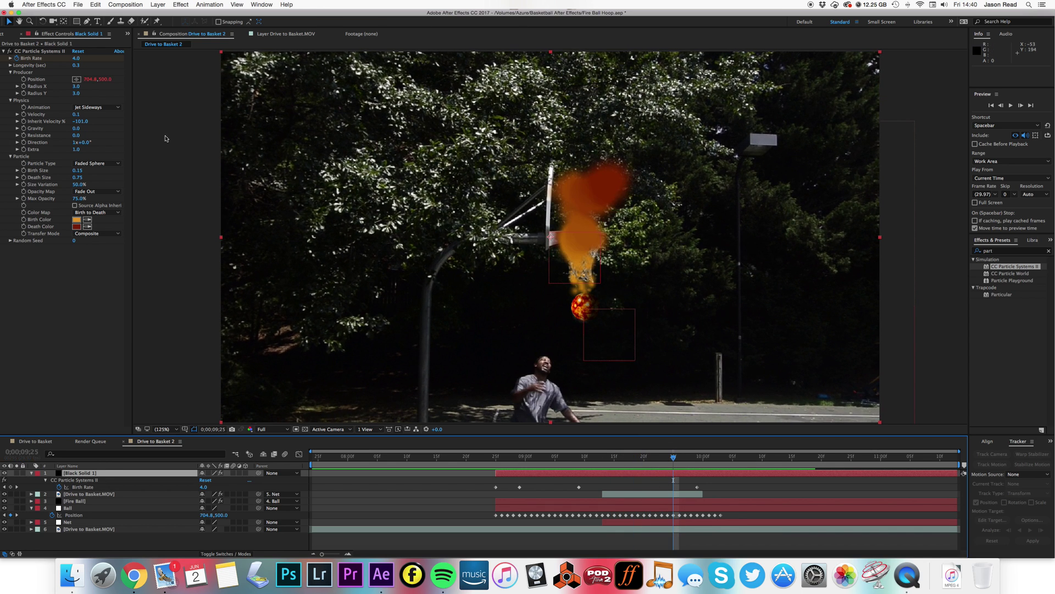
# Step: Set the project's color depth to 16 bits per channel with the frame at 0;00;09;16 displayed
pyautogui.click(4, 37)
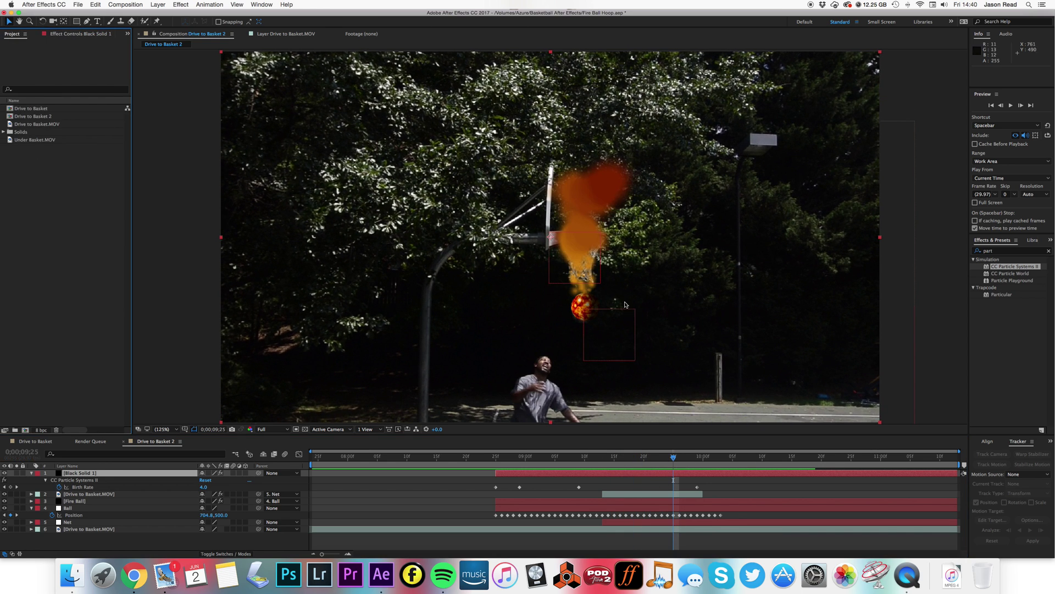
pyautogui.moveTo(572, 458); pyautogui.dragTo(620, 457)
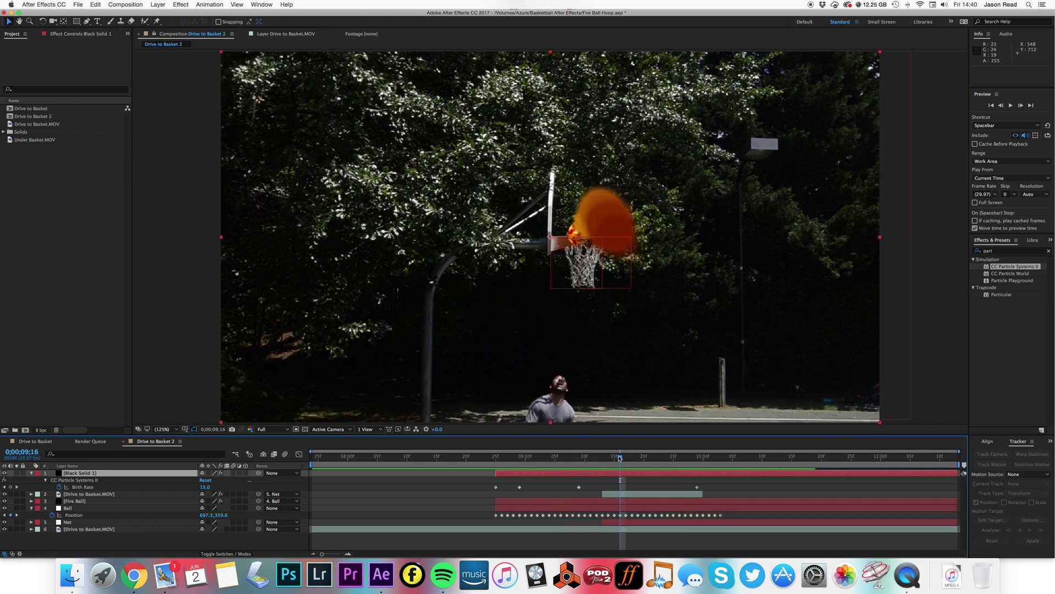
pyautogui.click(42, 430)
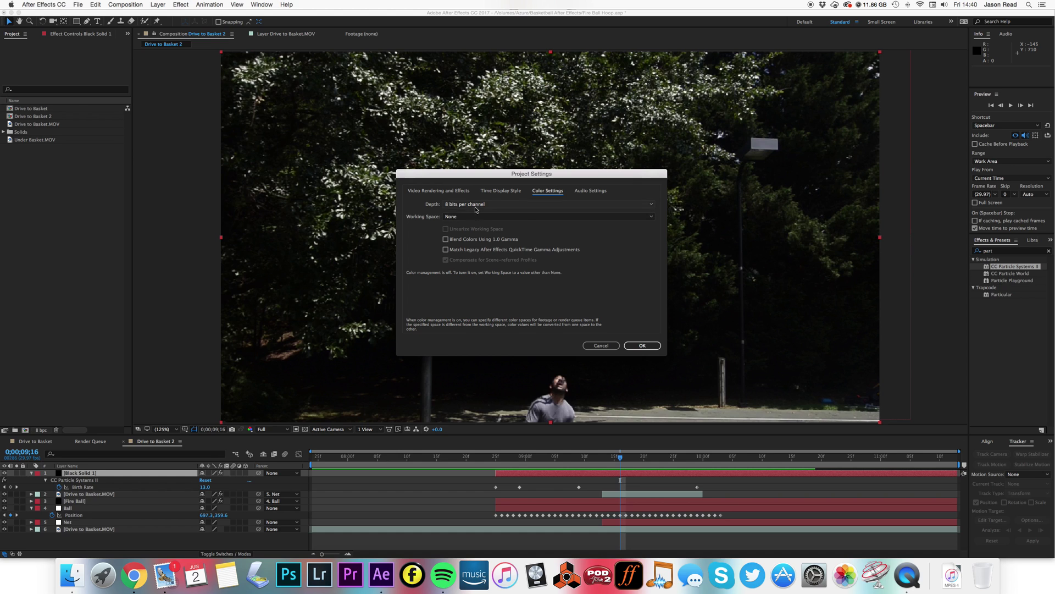
pyautogui.click(578, 205)
pyautogui.click(484, 204)
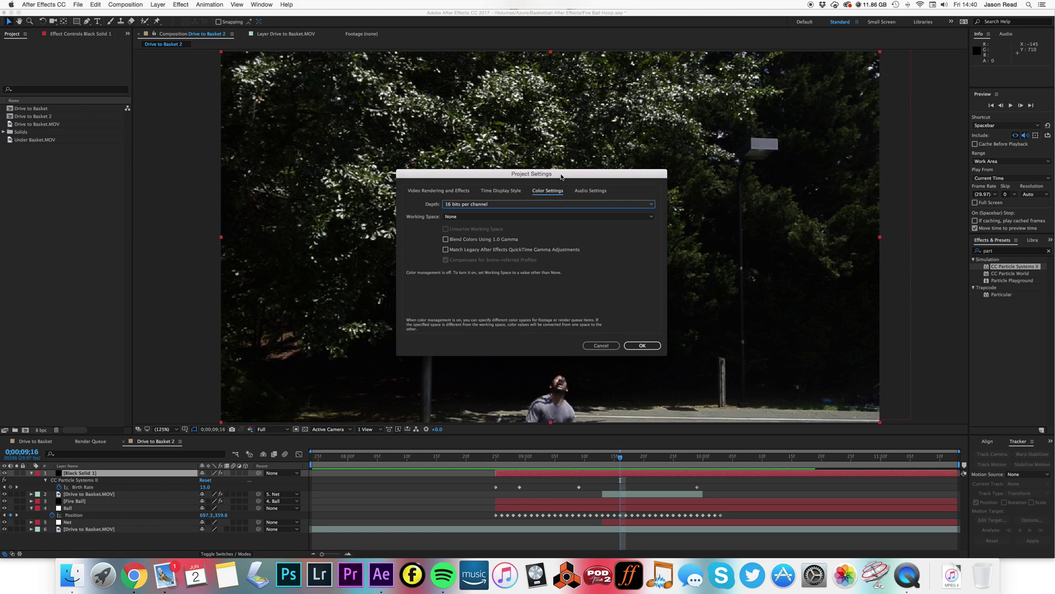
pyautogui.moveTo(562, 177); pyautogui.dragTo(367, 171)
pyautogui.click(450, 340)
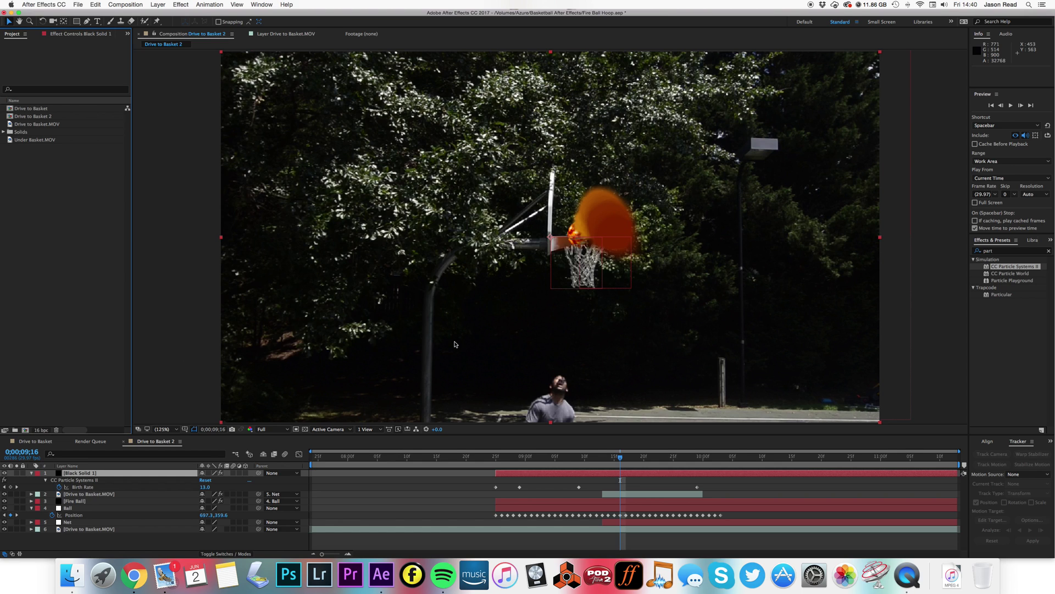
# Step: Preview the particle trail from 0;00;08;26 and collapse the properties of the Black Solid 1 and Ball layers
pyautogui.click(503, 458)
pyautogui.press('space')
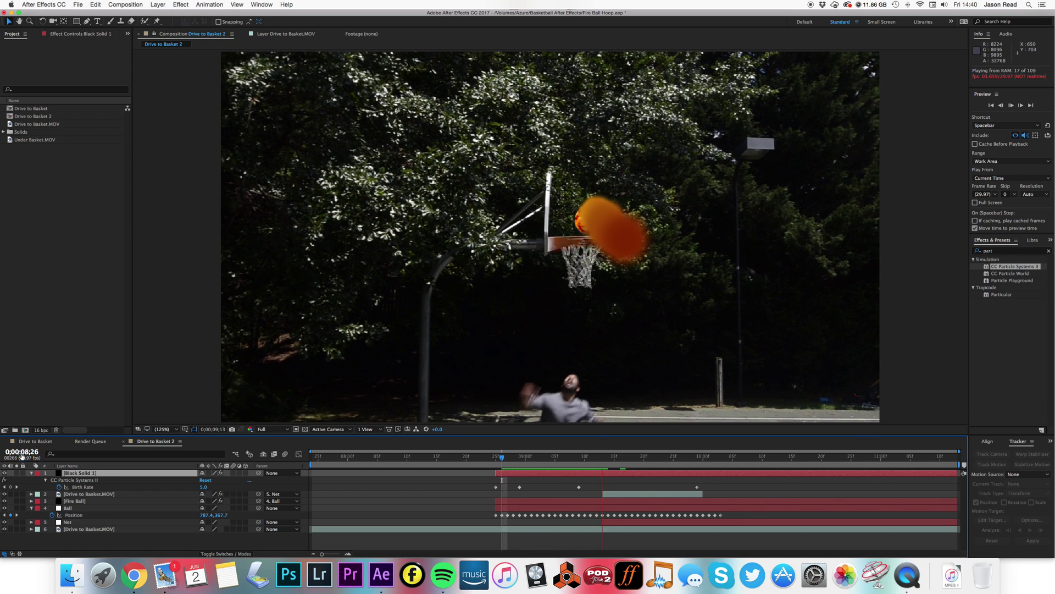
pyautogui.press('space')
pyautogui.click(31, 473)
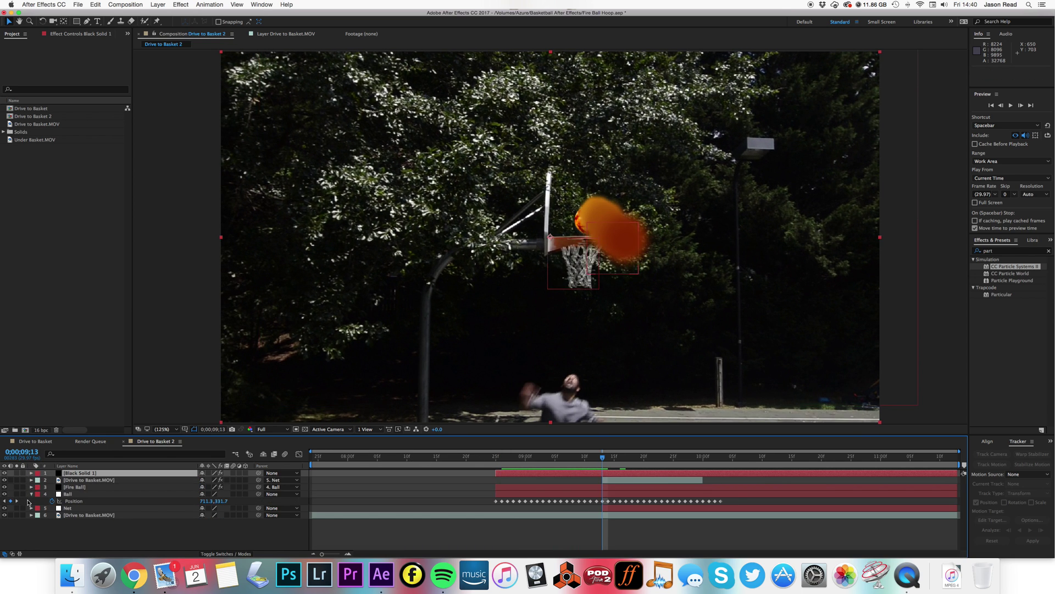
pyautogui.click(31, 495)
# Step: Search the effects for "turb" and apply Turbulent Displace to the Black Solid 1 layer
pyautogui.click(1010, 252)
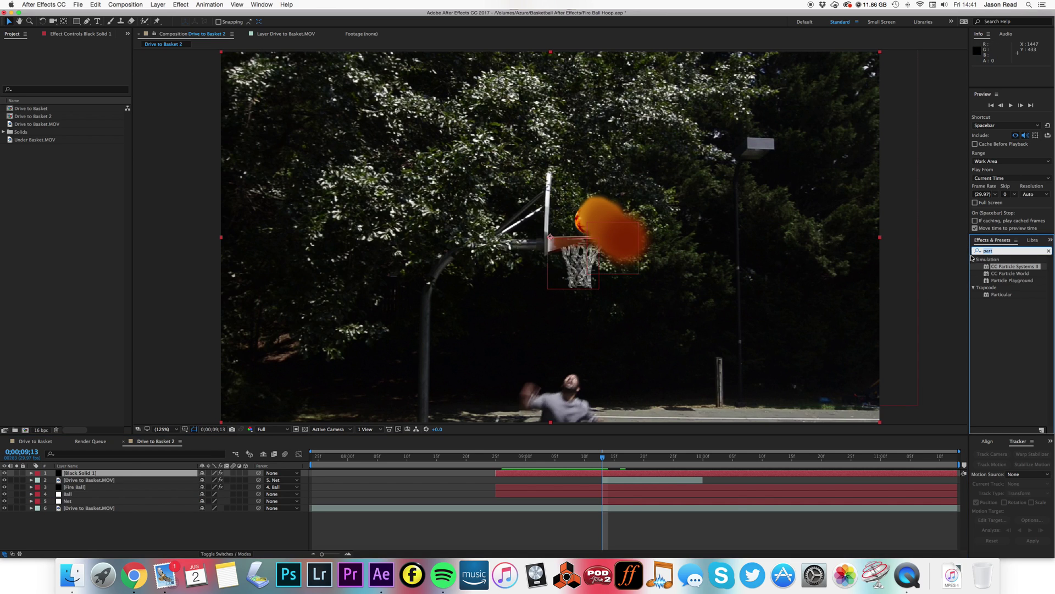
pyautogui.write('tu')
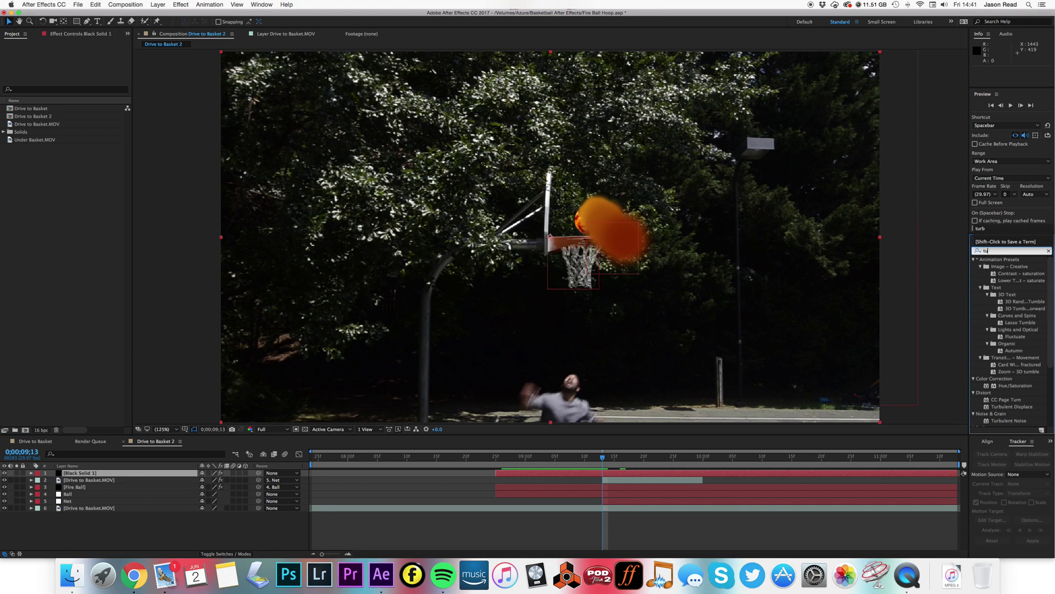
pyautogui.write('rb')
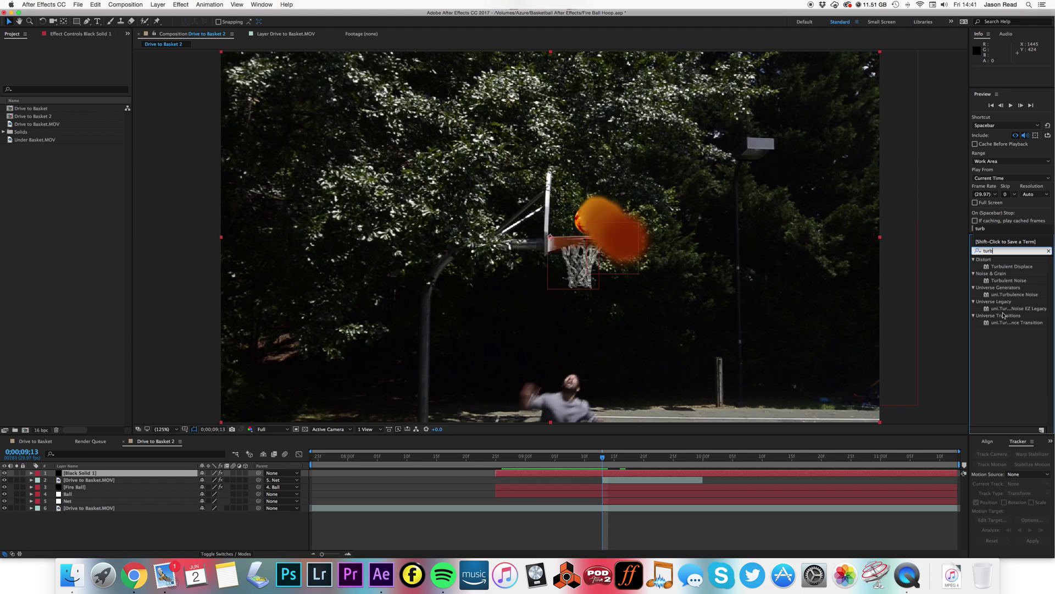
pyautogui.moveTo(1011, 266); pyautogui.dragTo(682, 474)
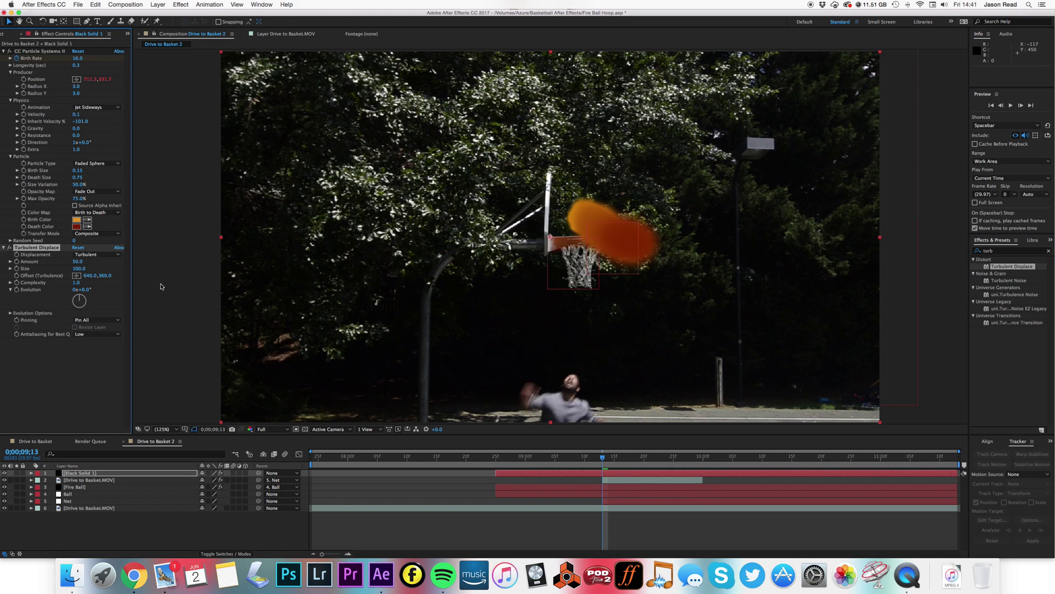
# Step: Set the particles' Radius X and Y to 2.0, Birth Size 0.08, Death Size 0.51 and Size Variation 97%, and preview from 0;00;08;23
pyautogui.click(515, 457)
pyautogui.moveTo(514, 458); pyautogui.dragTo(531, 456)
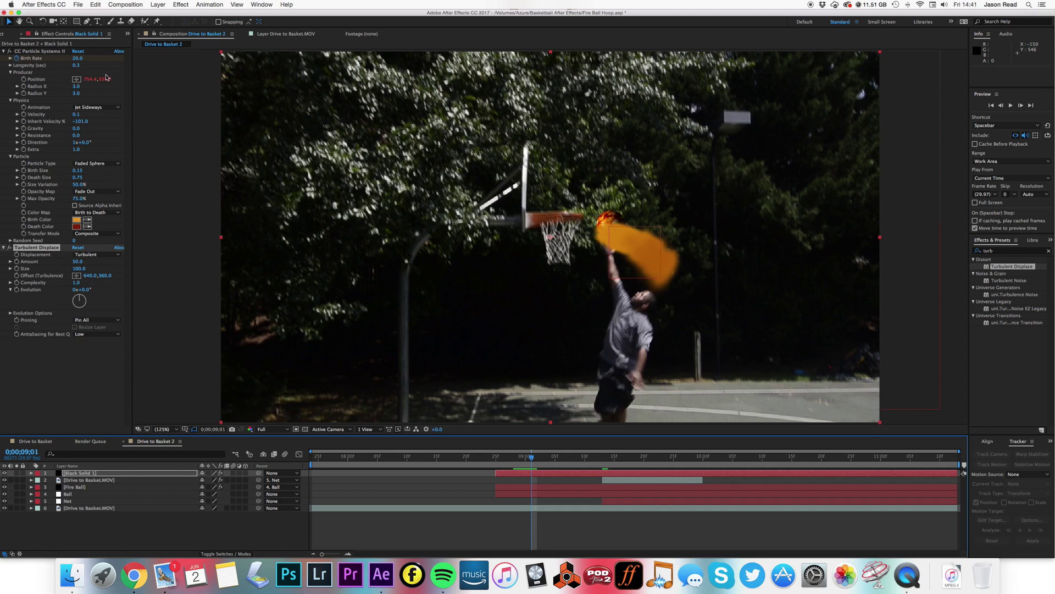
pyautogui.moveTo(76, 90); pyautogui.dragTo(74, 97)
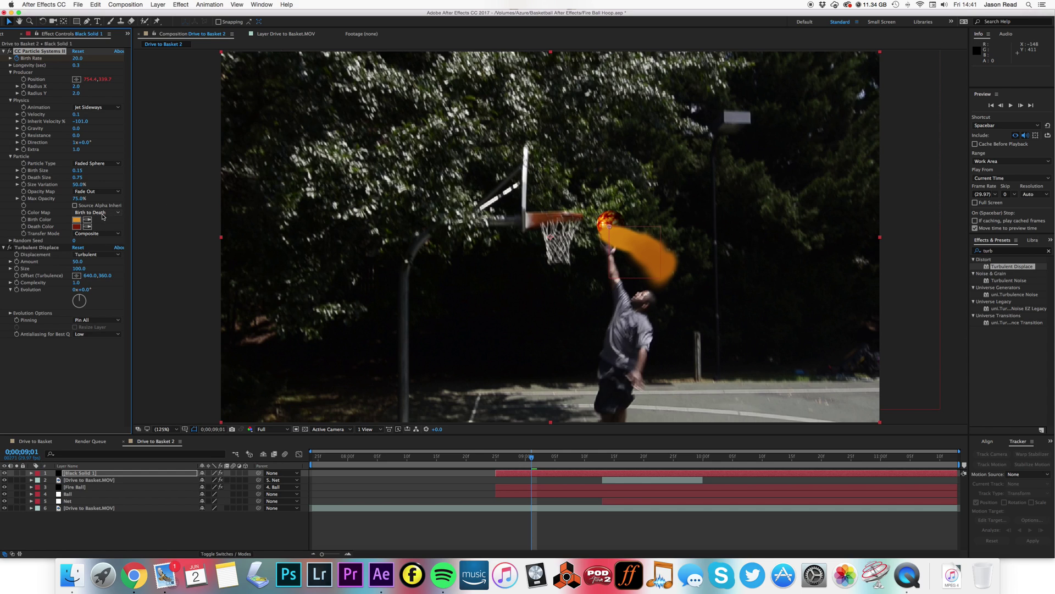
pyautogui.moveTo(77, 171); pyautogui.dragTo(155, 197)
pyautogui.moveTo(507, 460); pyautogui.dragTo(484, 457)
pyautogui.press('space')
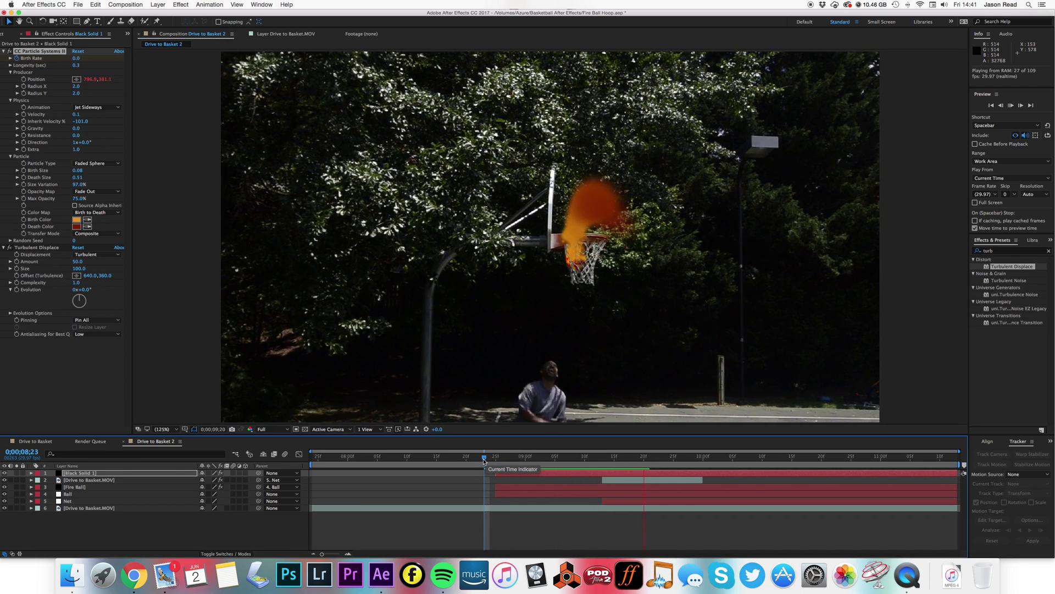
# Step: At 0;00;09;04, keep Turbulent Displace on Turbulent and set its Amount to 19, Size to 22 and Complexity to 2.8
pyautogui.click(574, 458)
pyautogui.moveTo(574, 458); pyautogui.dragTo(554, 461)
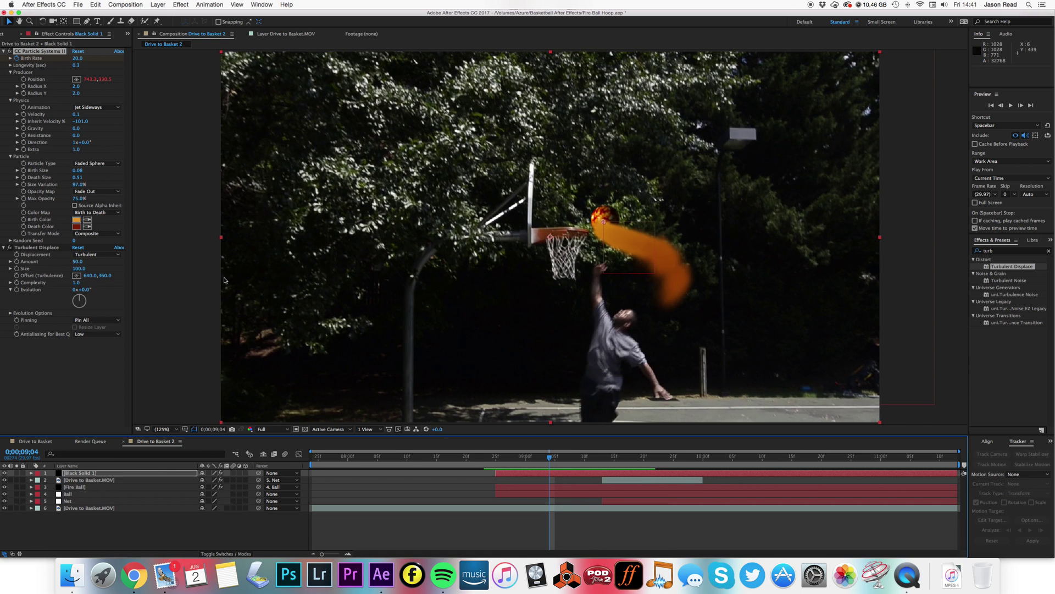
pyautogui.click(86, 255)
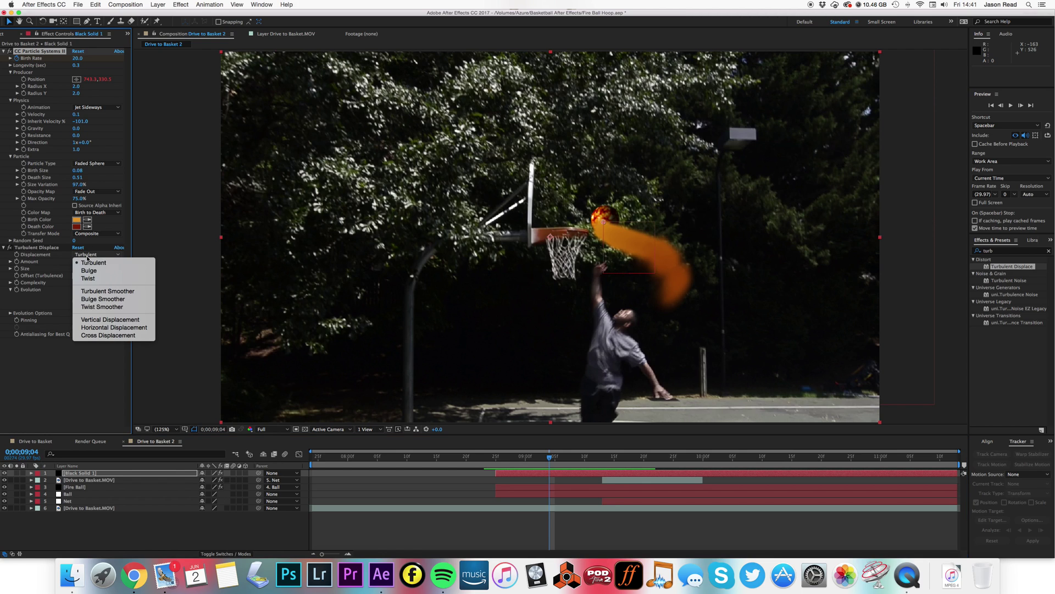
pyautogui.click(91, 263)
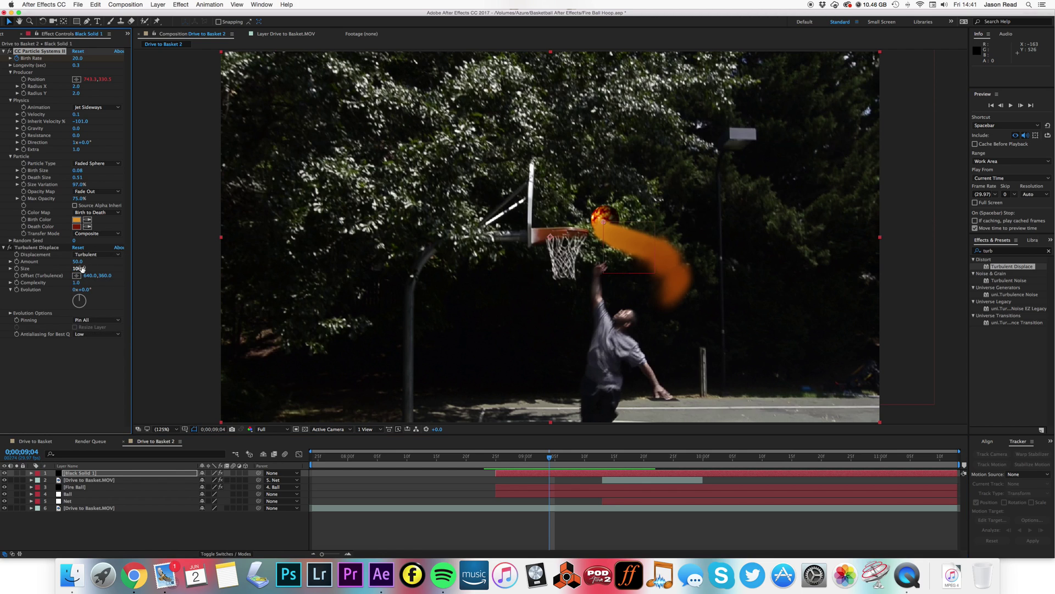
pyautogui.moveTo(93, 264); pyautogui.dragTo(49, 273)
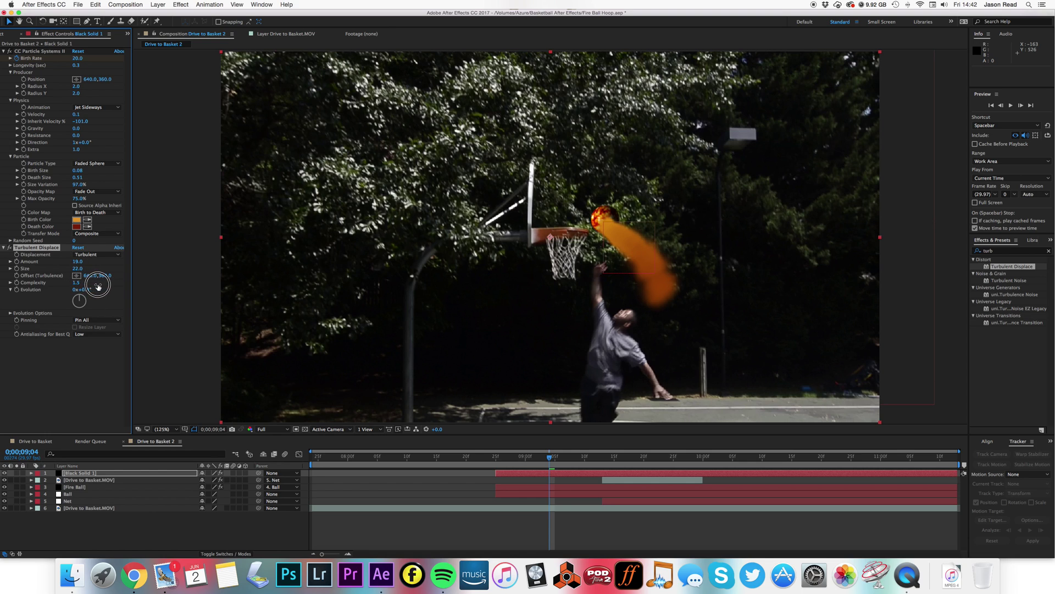
pyautogui.moveTo(98, 285); pyautogui.dragTo(132, 291)
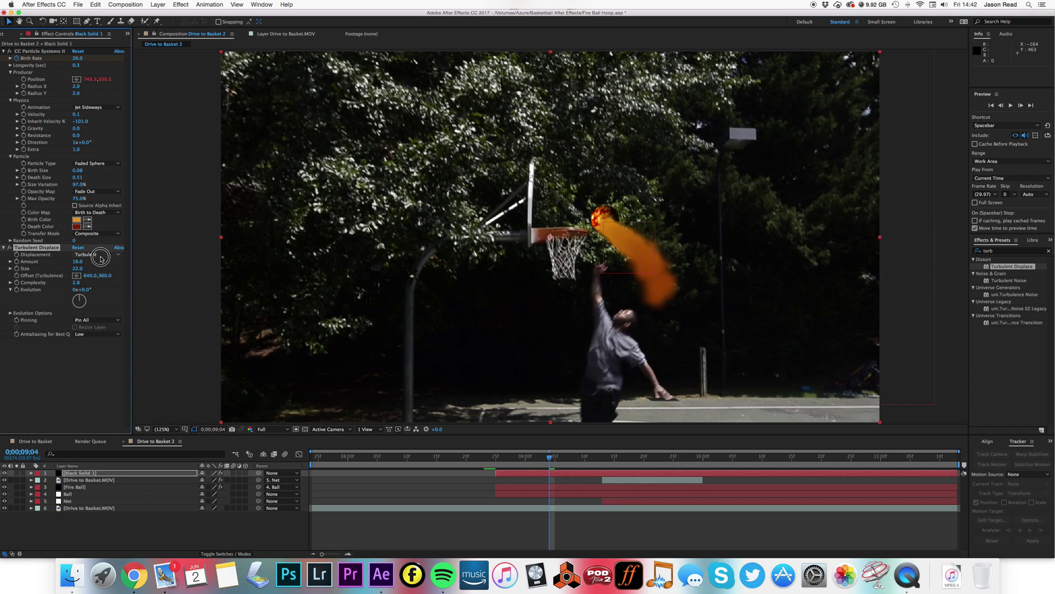
# Step: Change the Turbulent Displace type to Twist with an Amount of 50, and preview the trail from 0;00;09;04
pyautogui.click(95, 254)
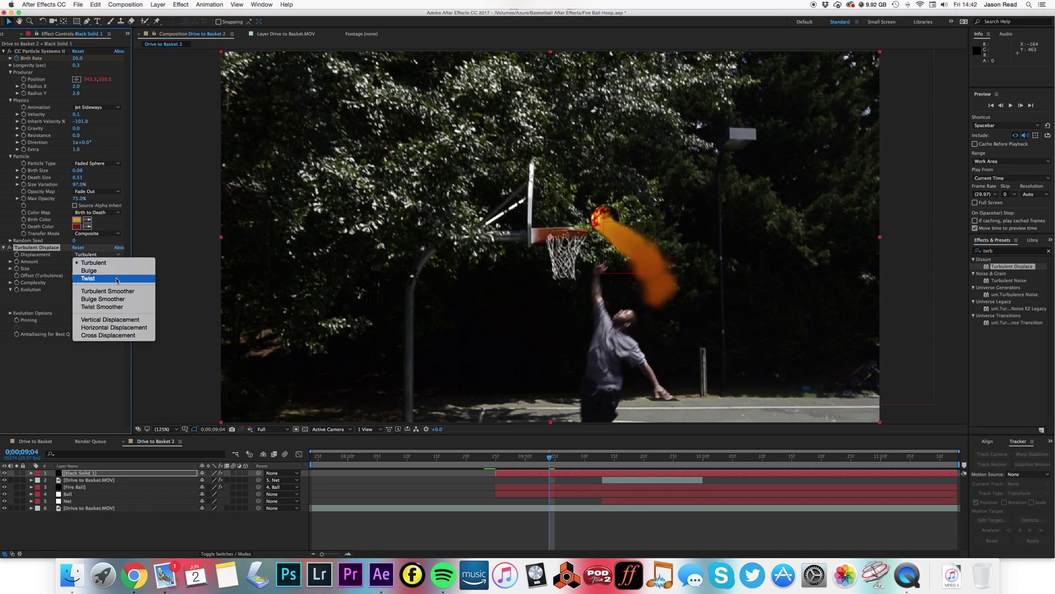
pyautogui.click(117, 279)
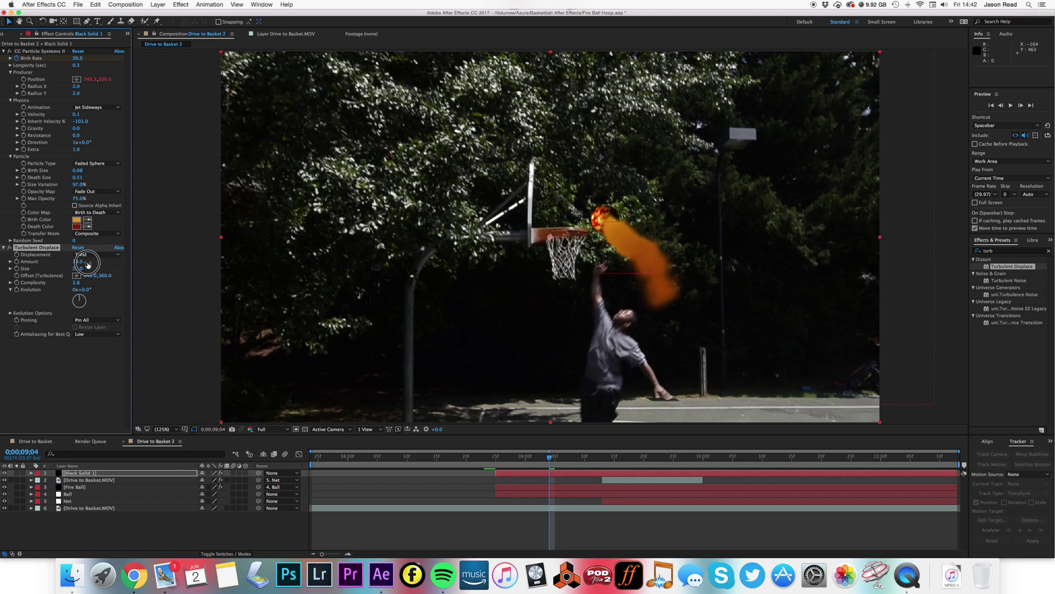
pyautogui.moveTo(89, 264)
pyautogui.mouseDown()
pyautogui.moveTo(107, 265)
pyautogui.moveTo(96, 268)
pyautogui.mouseUp()
pyautogui.press('space')
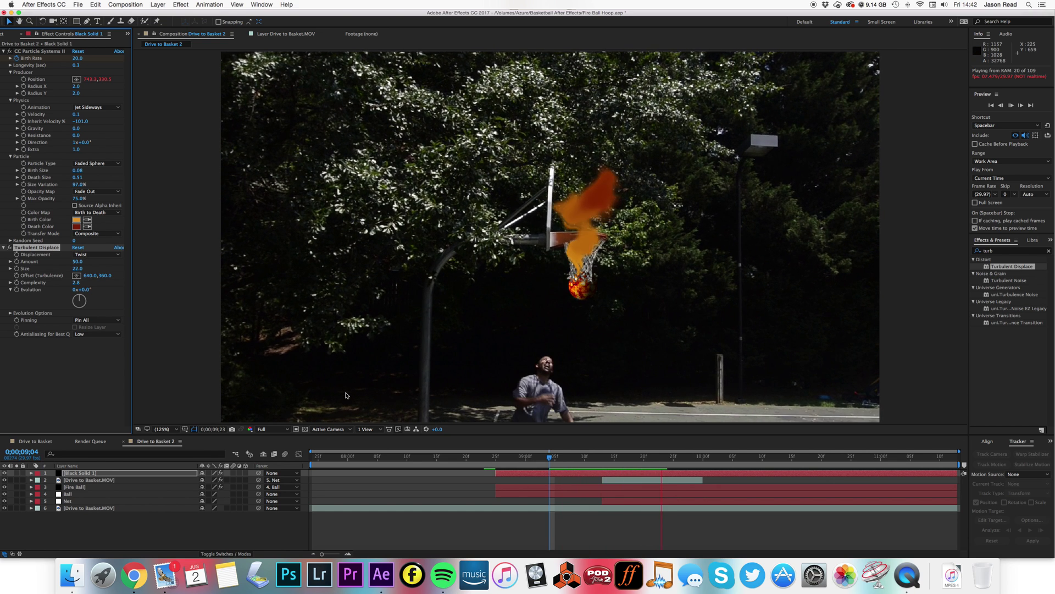
pyautogui.press('space')
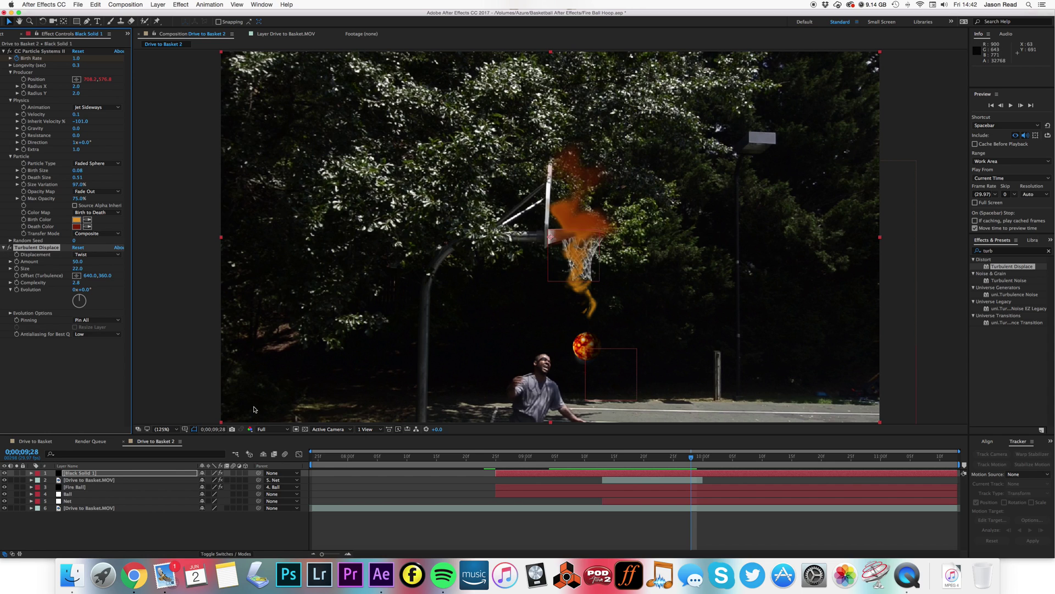
# Step: Move the Black Solid 1 layer beneath the net footage and Fire Ball layers, and preview the new stacking order
pyautogui.moveTo(142, 473); pyautogui.dragTo(140, 488)
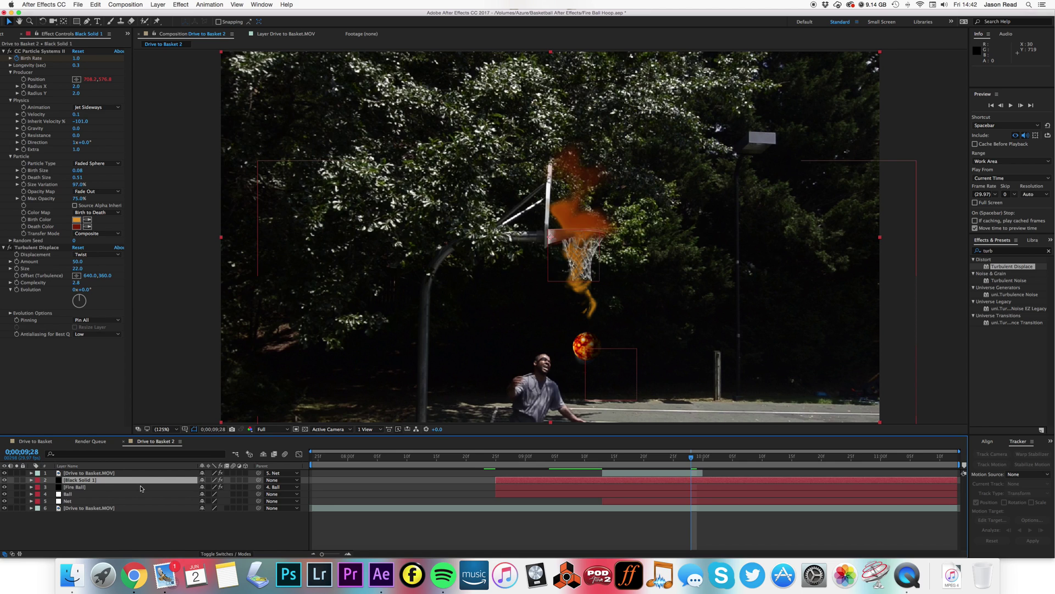
pyautogui.click(140, 488)
pyautogui.moveTo(134, 479); pyautogui.dragTo(127, 490)
pyautogui.click(508, 457)
pyautogui.press('space')
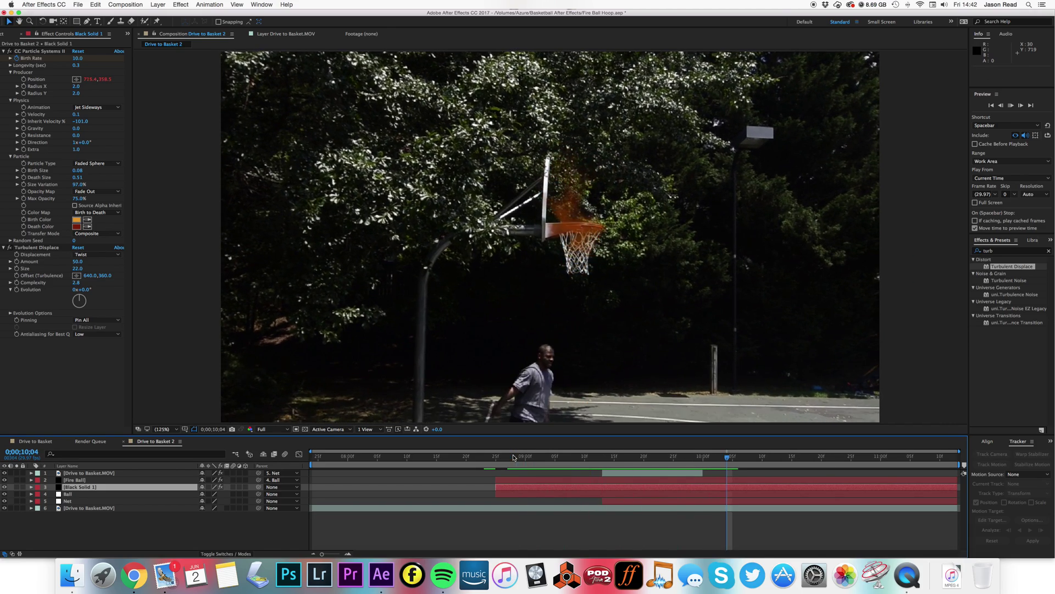
# Step: Inspect the trail around 0;00;09;18 and move the Black Solid 1 layer back above Fire Ball
pyautogui.click(567, 457)
pyautogui.moveTo(567, 457); pyautogui.dragTo(632, 456)
pyautogui.moveTo(81, 484); pyautogui.dragTo(81, 477)
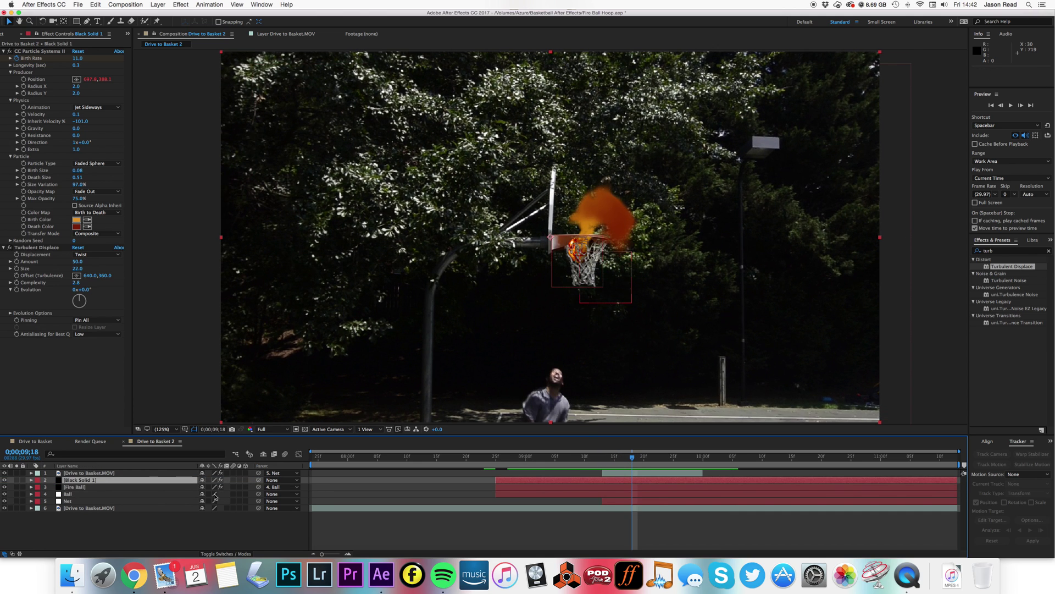
# Step: Show the layer blending modes, try Add on Black Solid 1 and preview the result
pyautogui.click(240, 553)
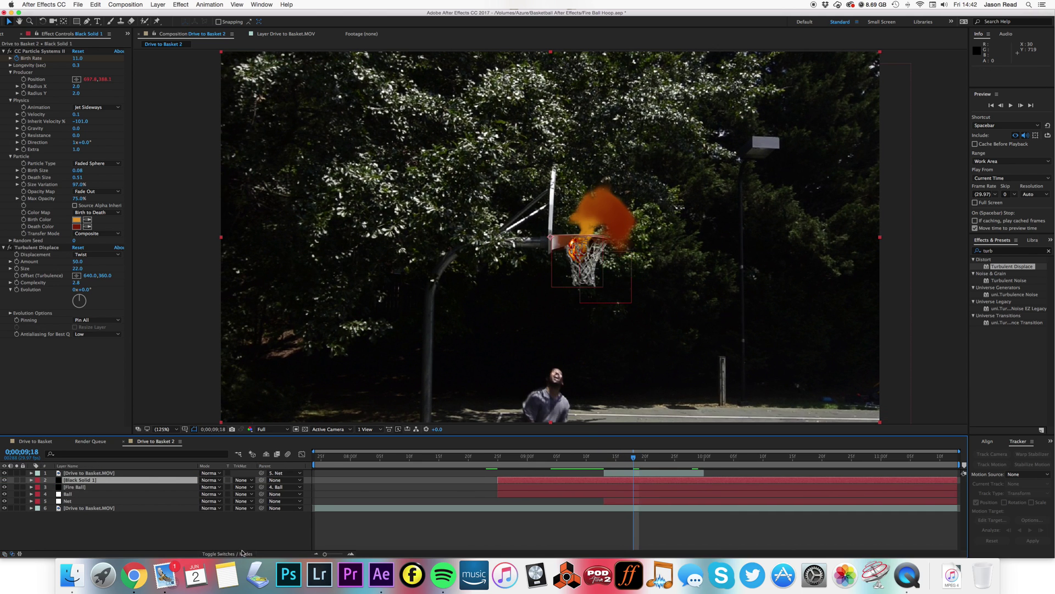
pyautogui.click(249, 480)
pyautogui.click(249, 488)
pyautogui.click(210, 480)
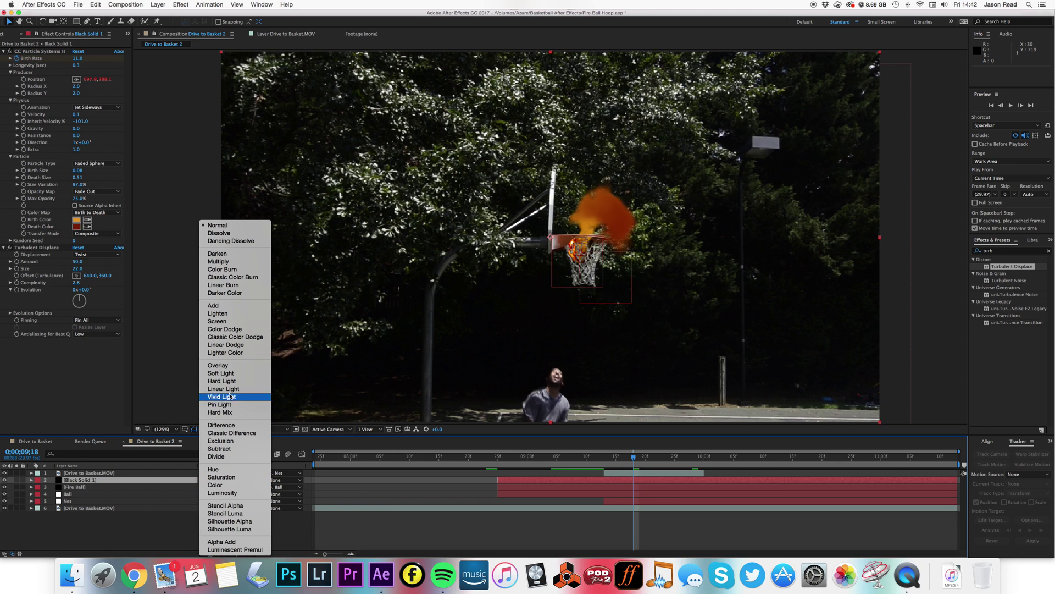
pyautogui.click(255, 264)
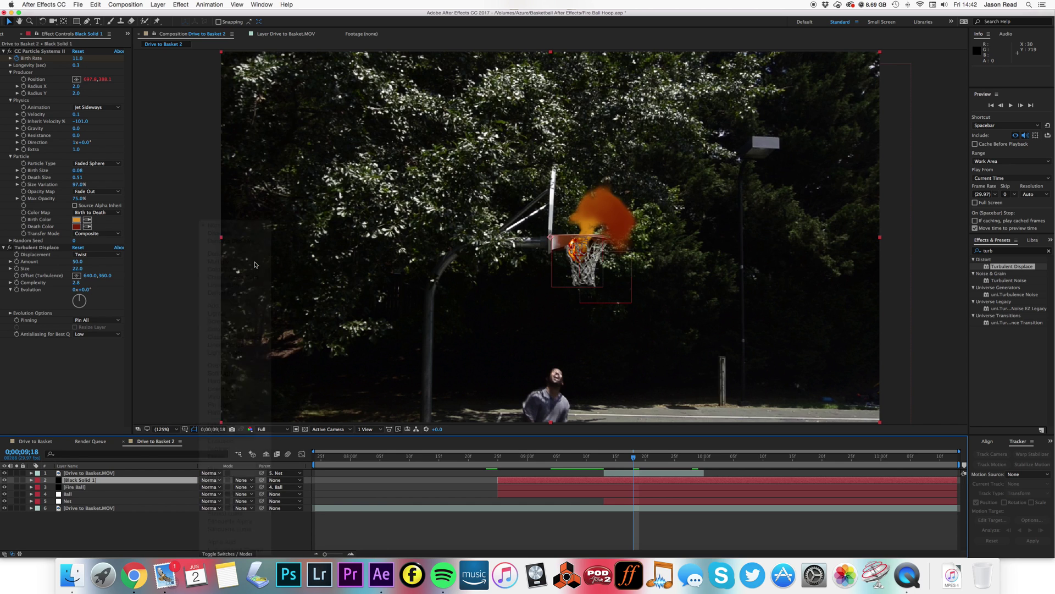
pyautogui.click(211, 480)
pyautogui.click(218, 305)
pyautogui.click(504, 457)
pyautogui.press('space')
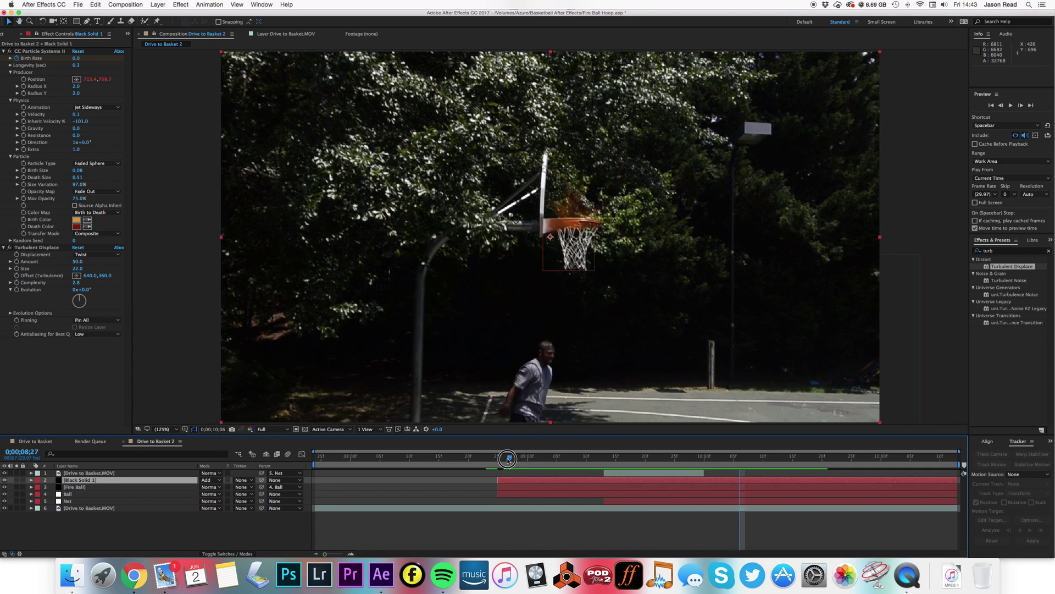
# Step: At 0;00;09;13, try the Screen blending mode on Black Solid 1 and return it to Normal
pyautogui.click(605, 466)
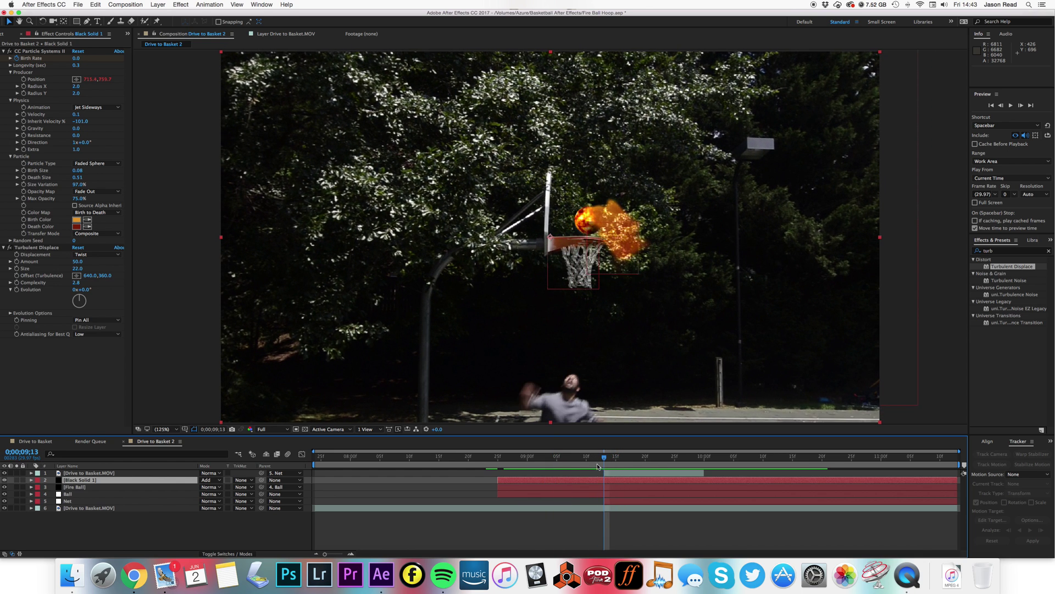
pyautogui.click(217, 480)
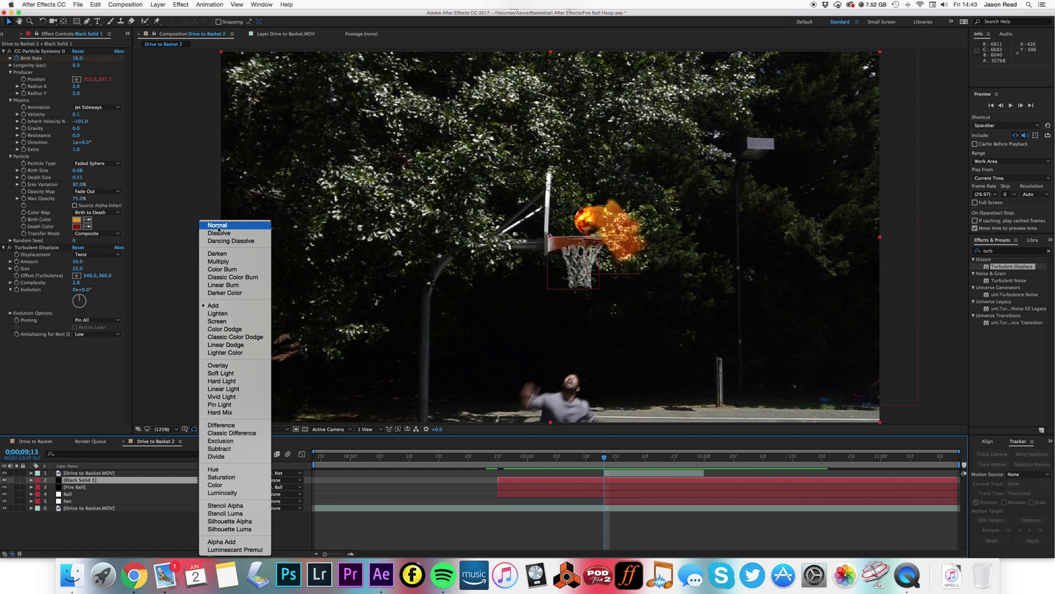
pyautogui.click(233, 323)
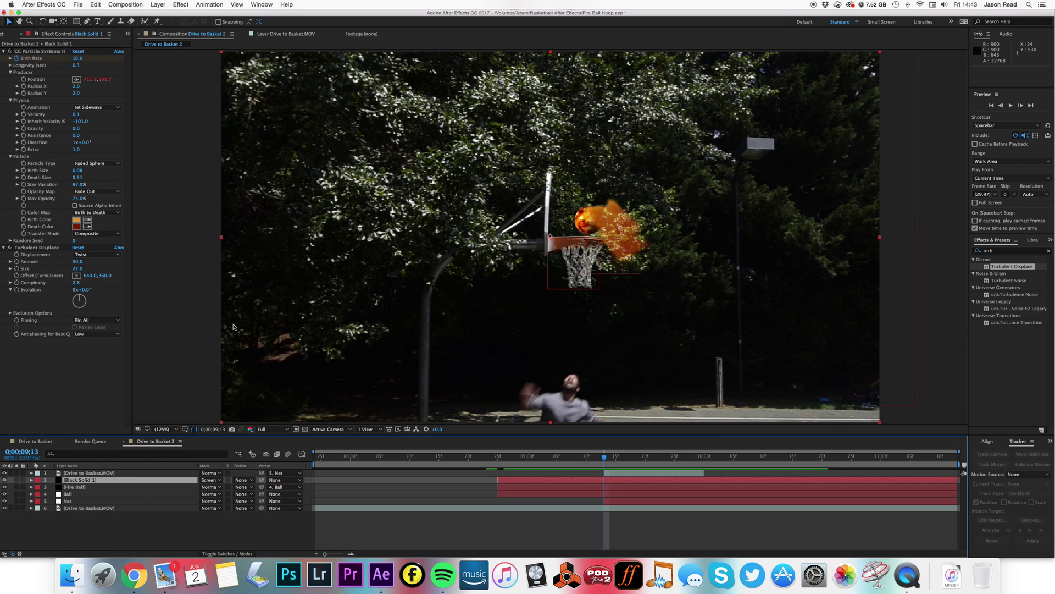
pyautogui.click(211, 480)
pyautogui.click(244, 225)
# Step: Try an Opacity of 82% on Black Solid 1, preview it from 0;00;08;25 and restore the Opacity to 100%
pyautogui.press('t')
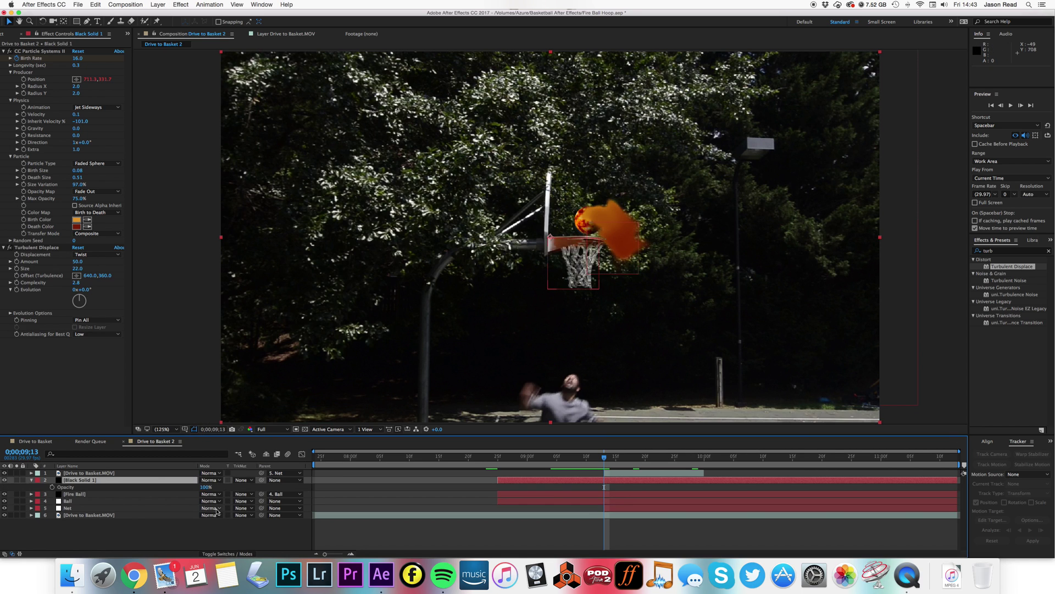
pyautogui.moveTo(205, 487); pyautogui.dragTo(197, 489)
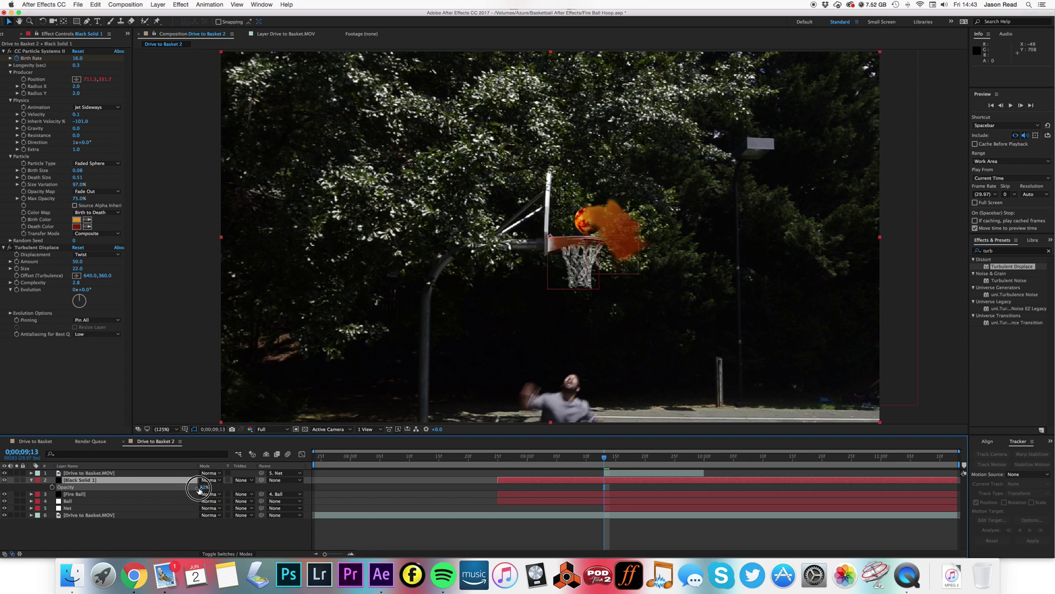
pyautogui.click(498, 459)
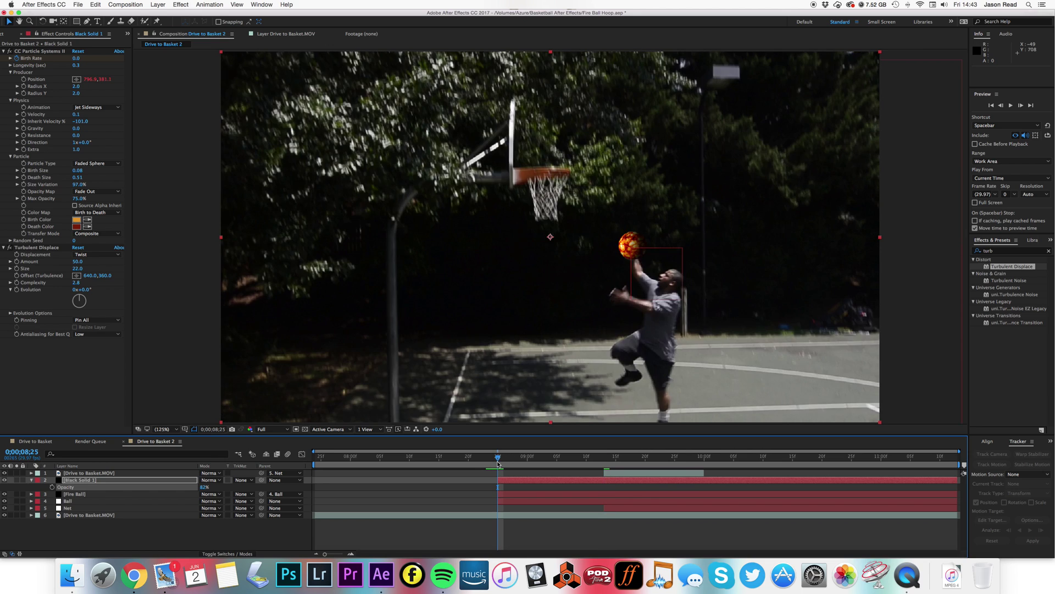
pyautogui.press('space')
pyautogui.press('space')
pyautogui.moveTo(204, 487); pyautogui.dragTo(213, 489)
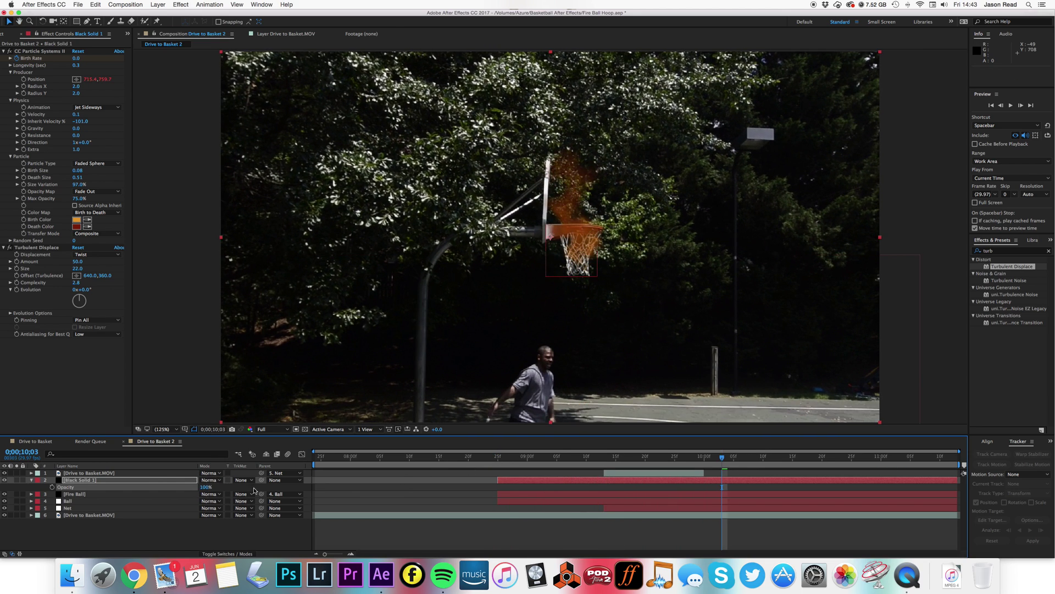
# Step: Preview the finished fire trail from 0;00;08;25 and 0;00;08;16, and collapse the Black Solid 1 properties
pyautogui.click(496, 464)
pyautogui.press('space')
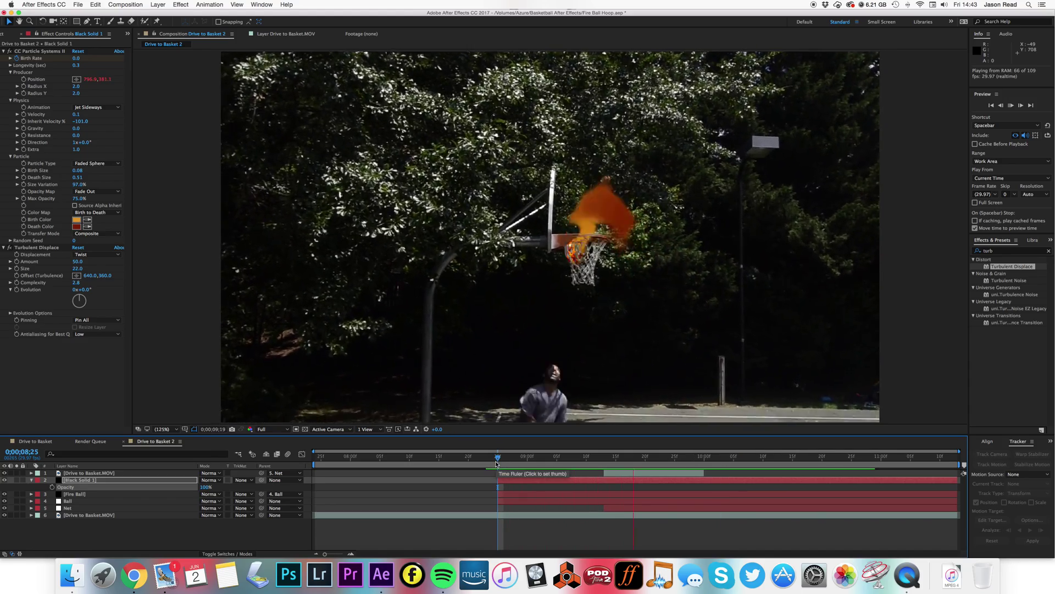
pyautogui.click(446, 459)
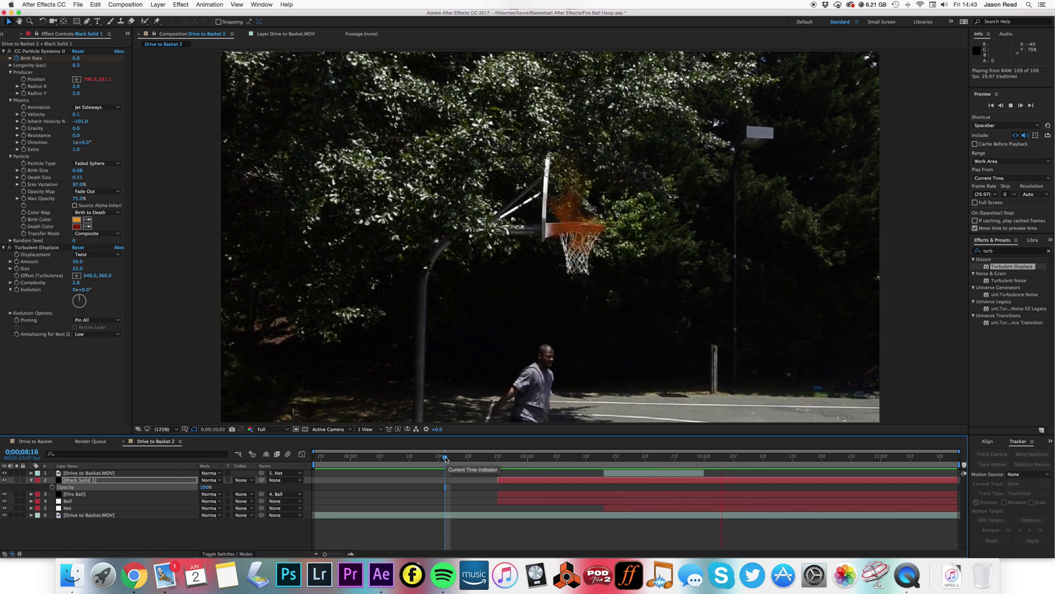
pyautogui.press('space')
pyautogui.click(31, 481)
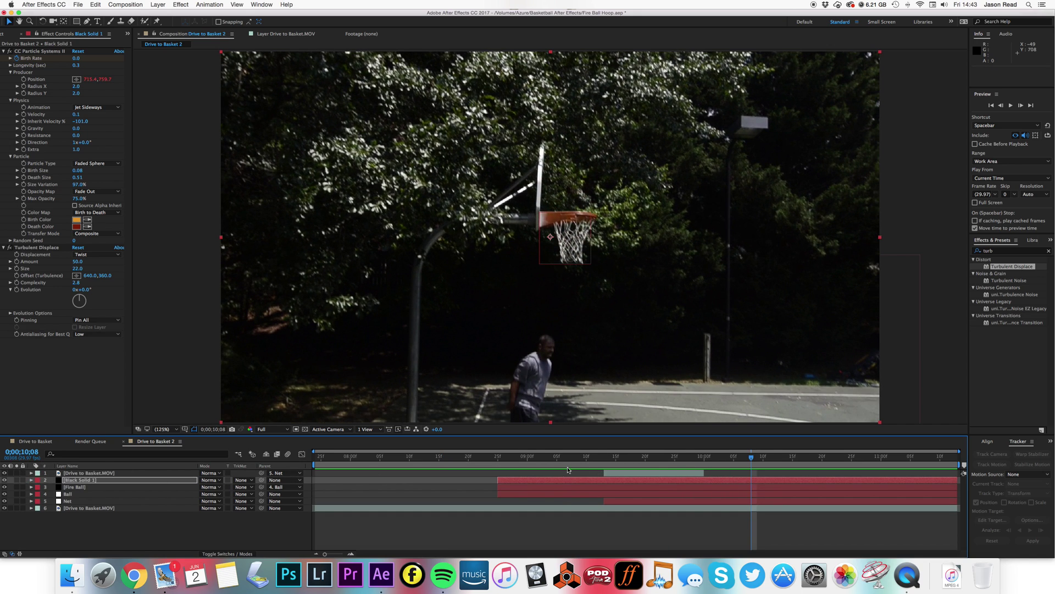
# Step: Stop at the rim shot in Drive to Basket 2 and preview the Drive to Basket composition from 0;00;09;01
pyautogui.press('space')
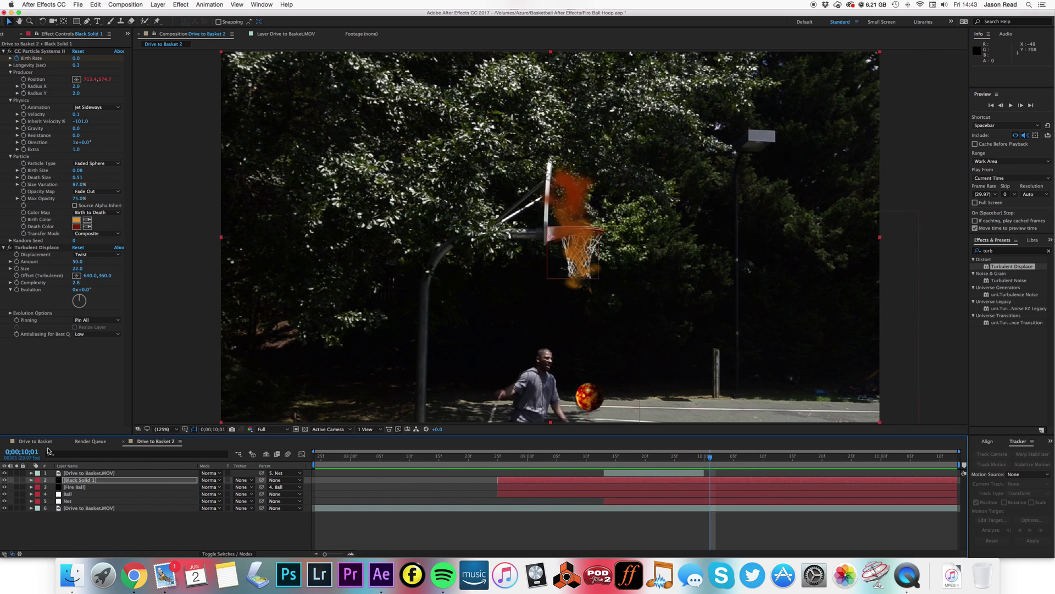
pyautogui.click(35, 441)
pyautogui.click(530, 457)
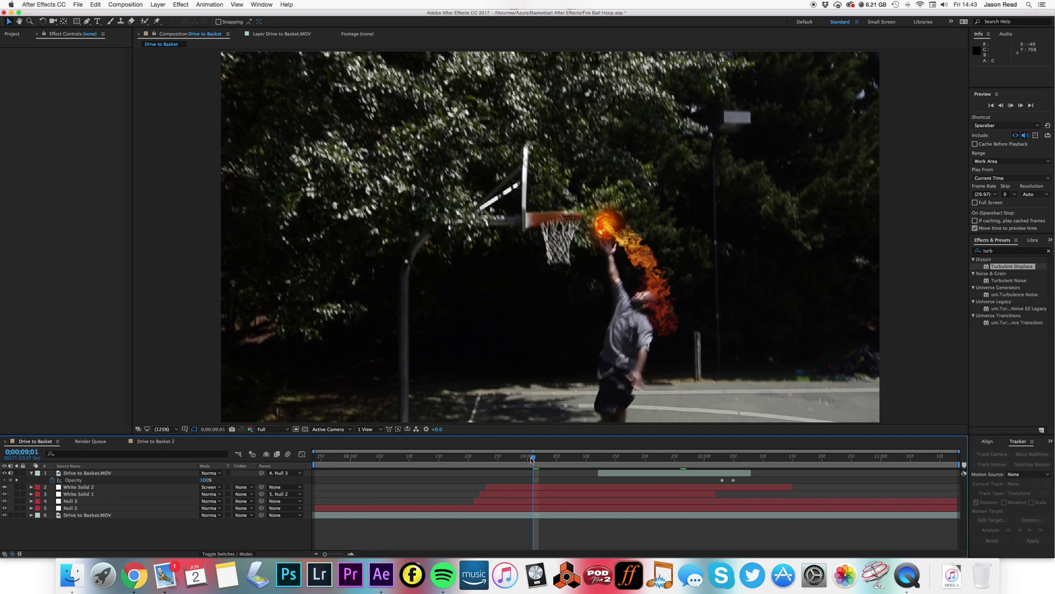
pyautogui.press('space')
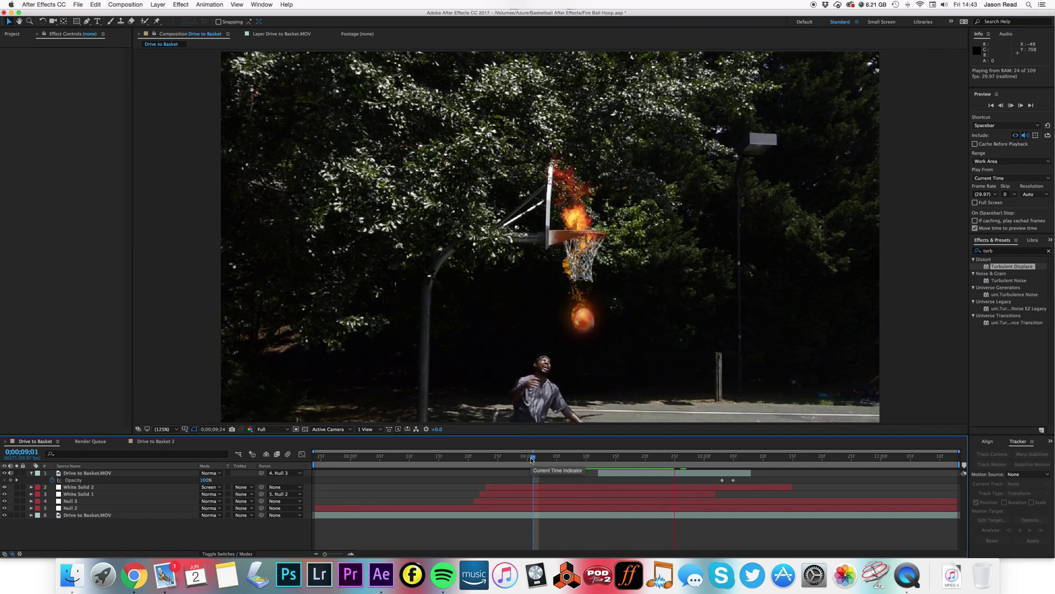
pyautogui.press('space')
# Step: Inspect White Solid 2's CC Particle Systems II and Turbulent Displace effects, collapse them and view the fire at 0;00;09;18
pyautogui.click(77, 486)
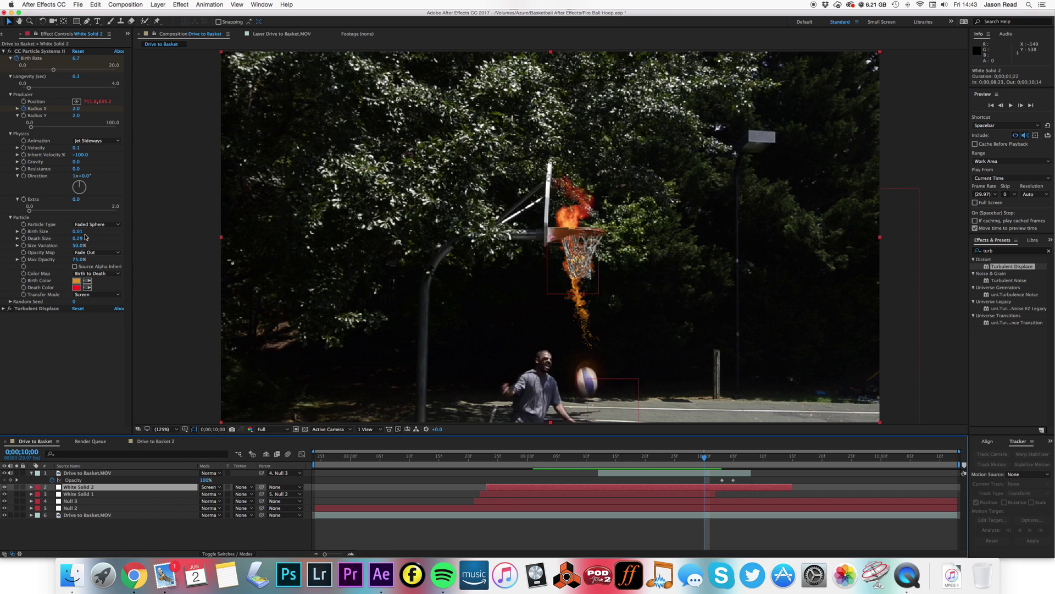
pyautogui.click(3, 51)
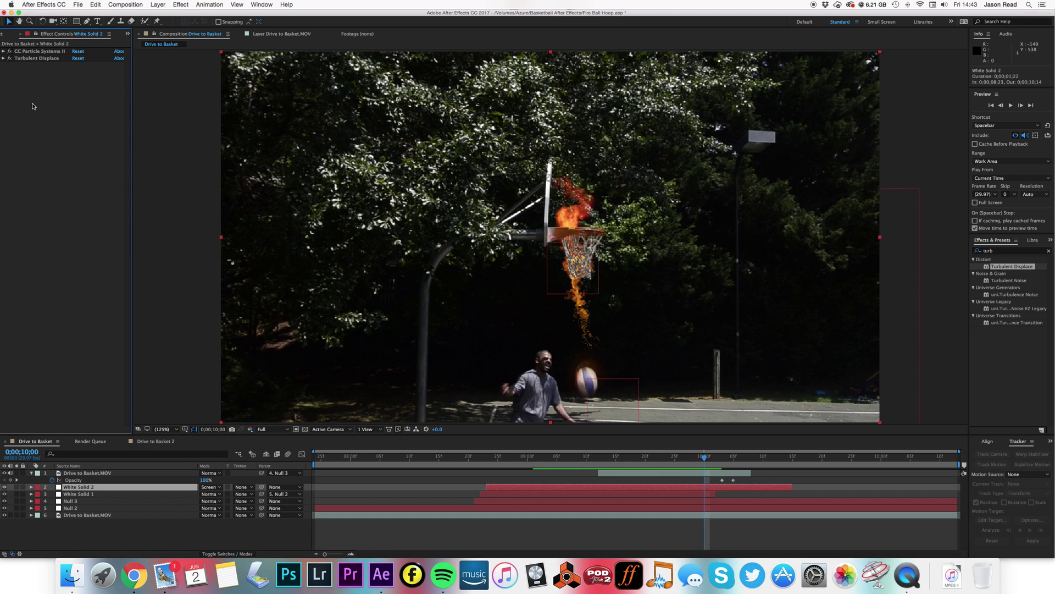
pyautogui.click(4, 58)
pyautogui.click(4, 58)
pyautogui.click(633, 455)
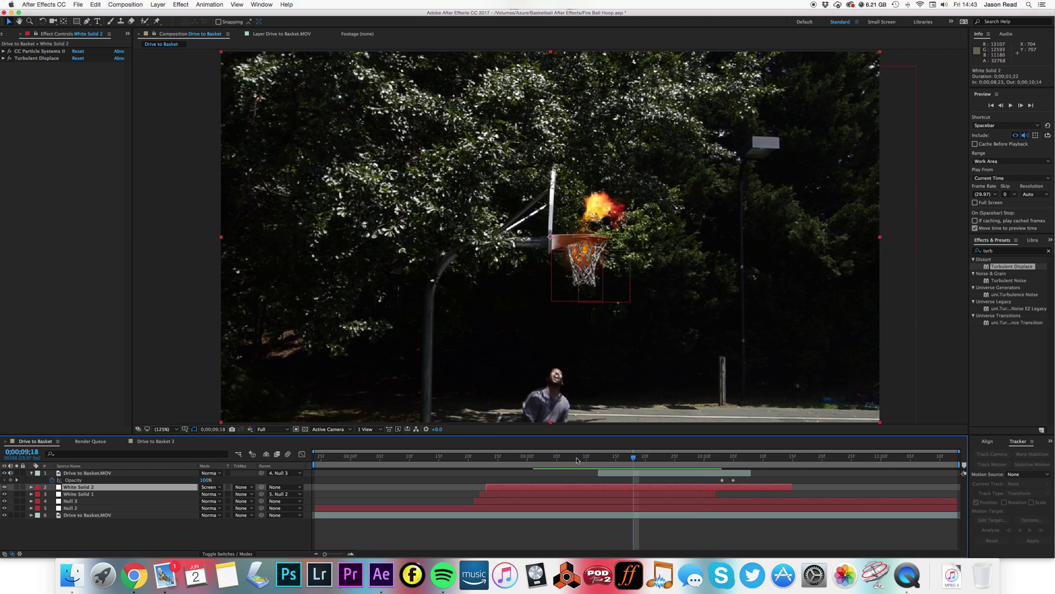
# Step: Return to the Drive to Basket 2 composition, review its fire trail through the shot and go to 0;00;08;26
pyautogui.click(142, 441)
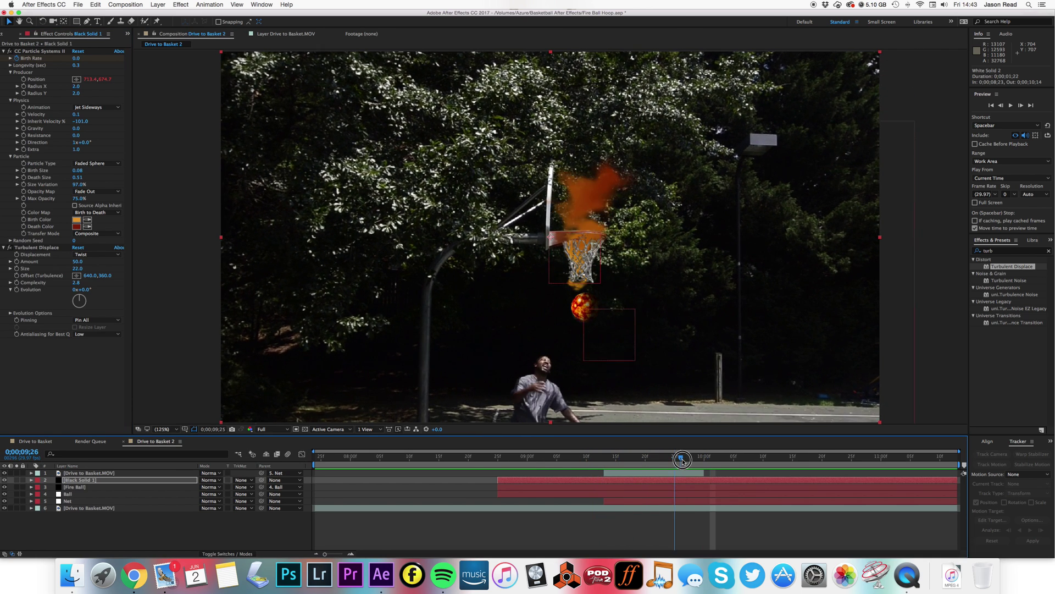
pyautogui.press('space')
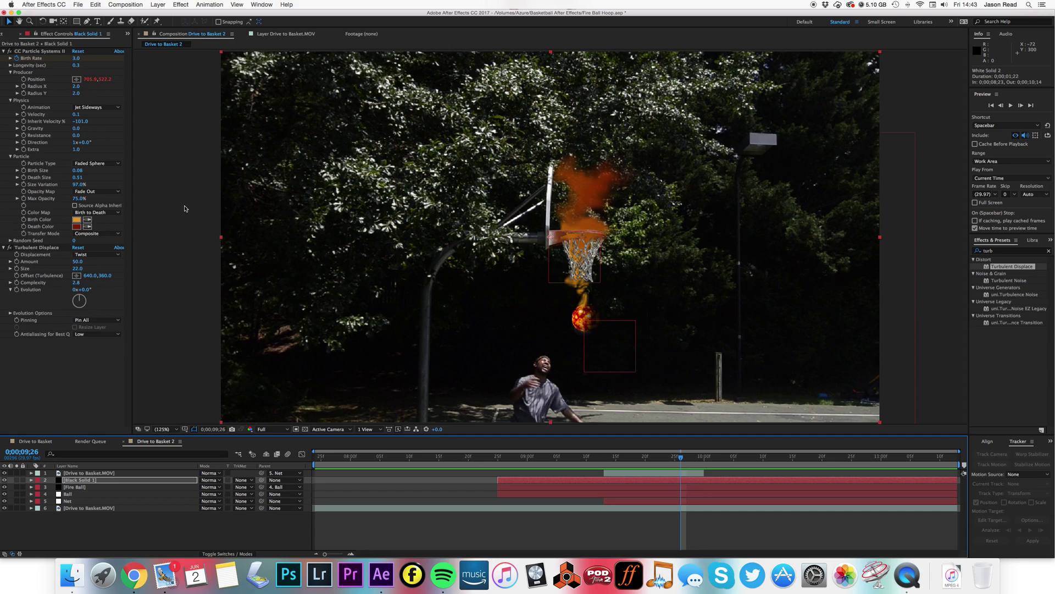
pyautogui.moveTo(551, 459); pyautogui.dragTo(678, 468)
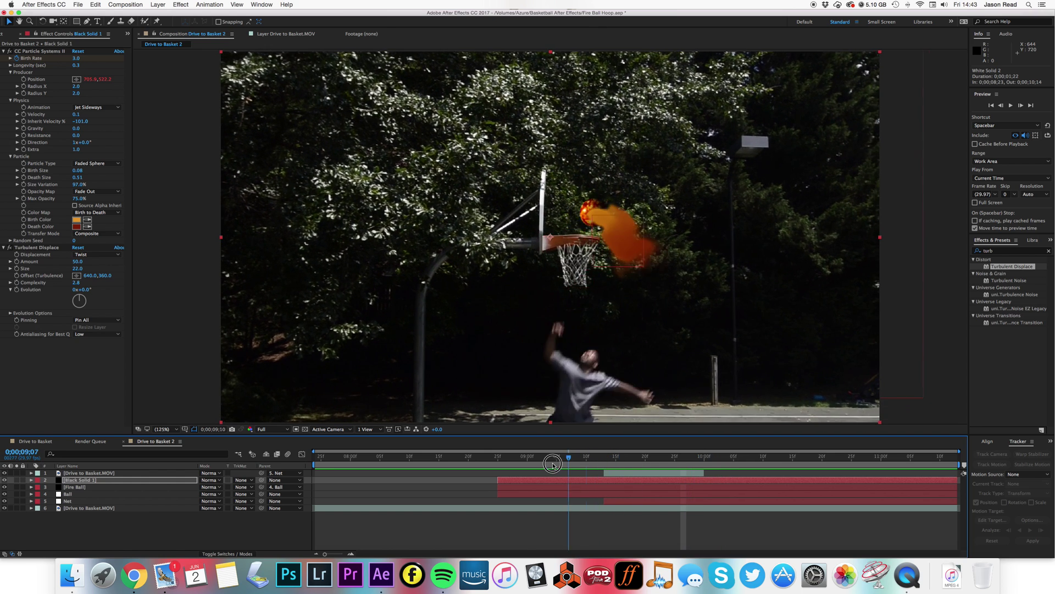
pyautogui.click(504, 455)
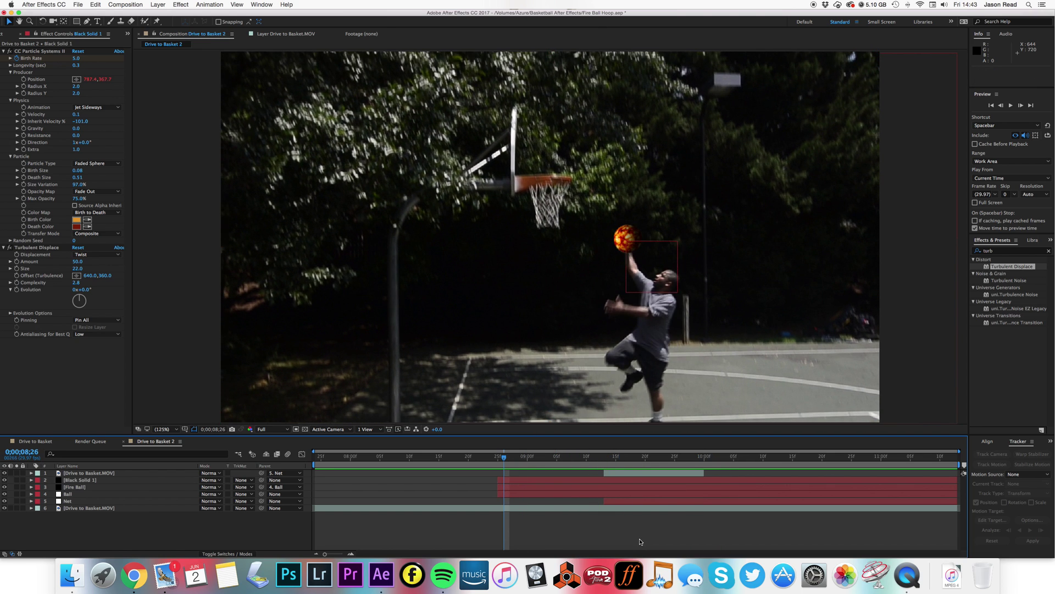